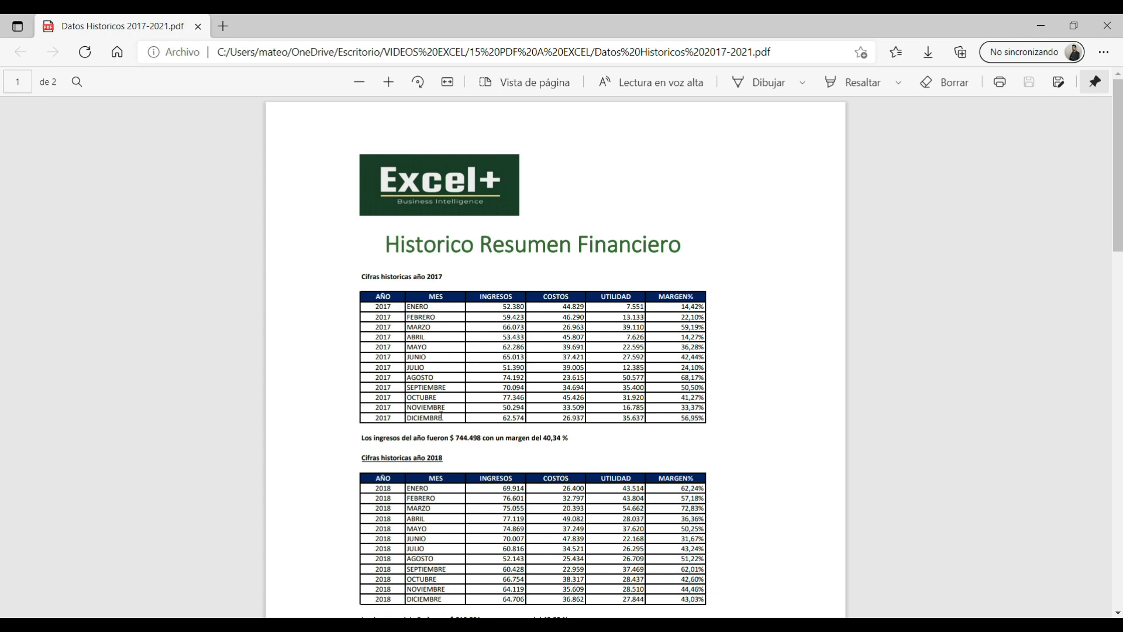
Step: Examine the yearly financial tables from 2017 to 2021 across both pages of the historical data PDF
scroll(440, 414, down, 3)
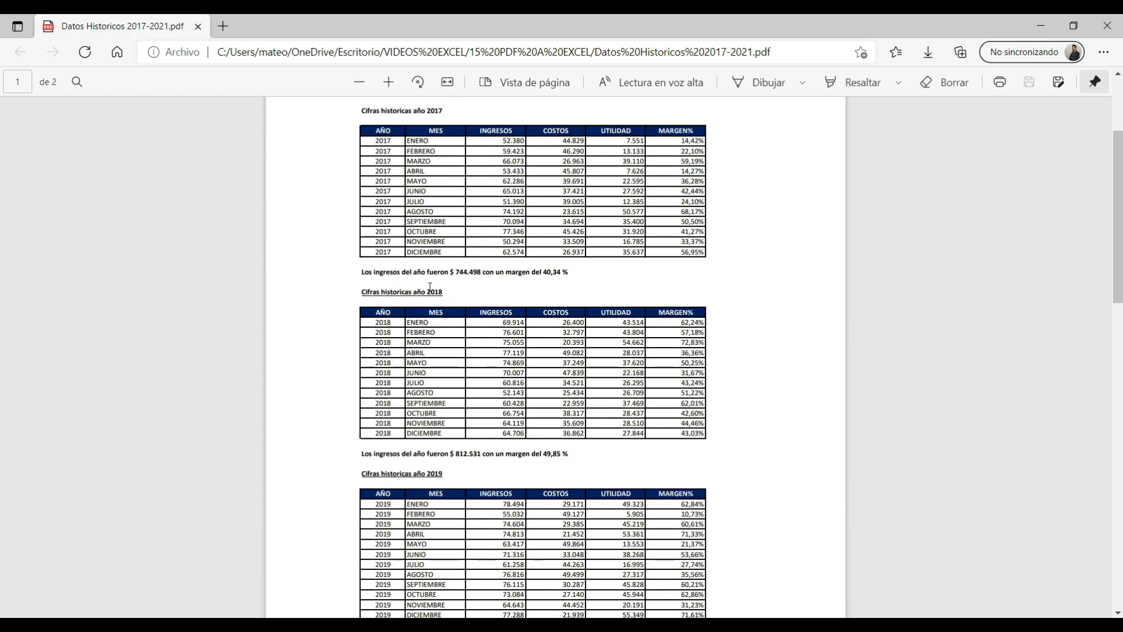
scroll(430, 286, up, 2)
scroll(438, 220, down, 17)
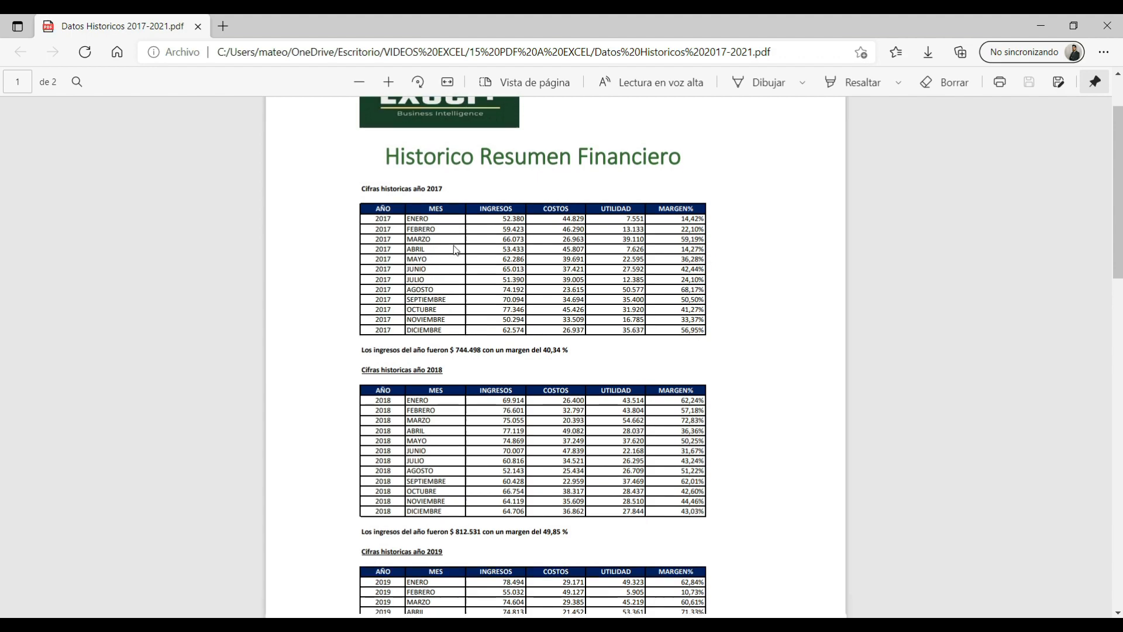
scroll(456, 256, up, 3)
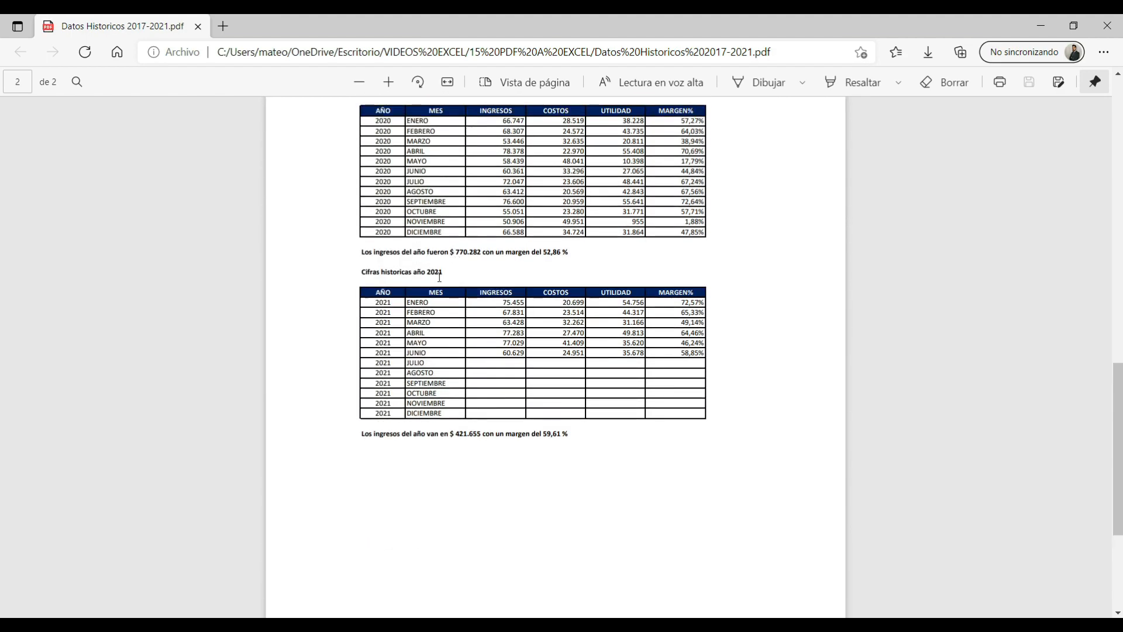
scroll(442, 299, up, 18)
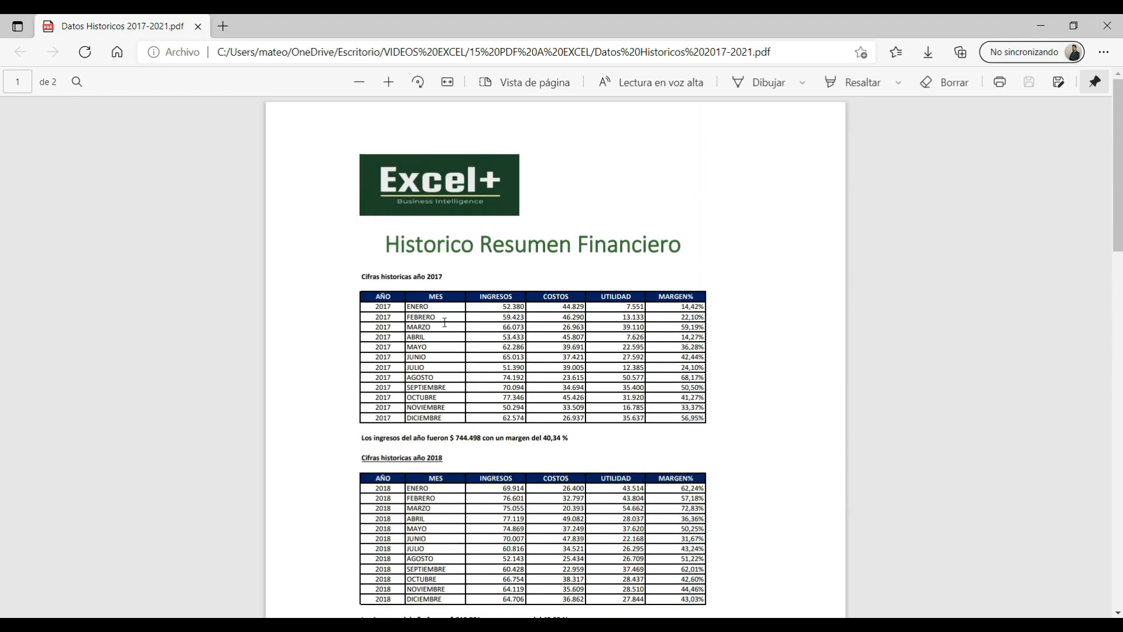
scroll(514, 412, down, 7)
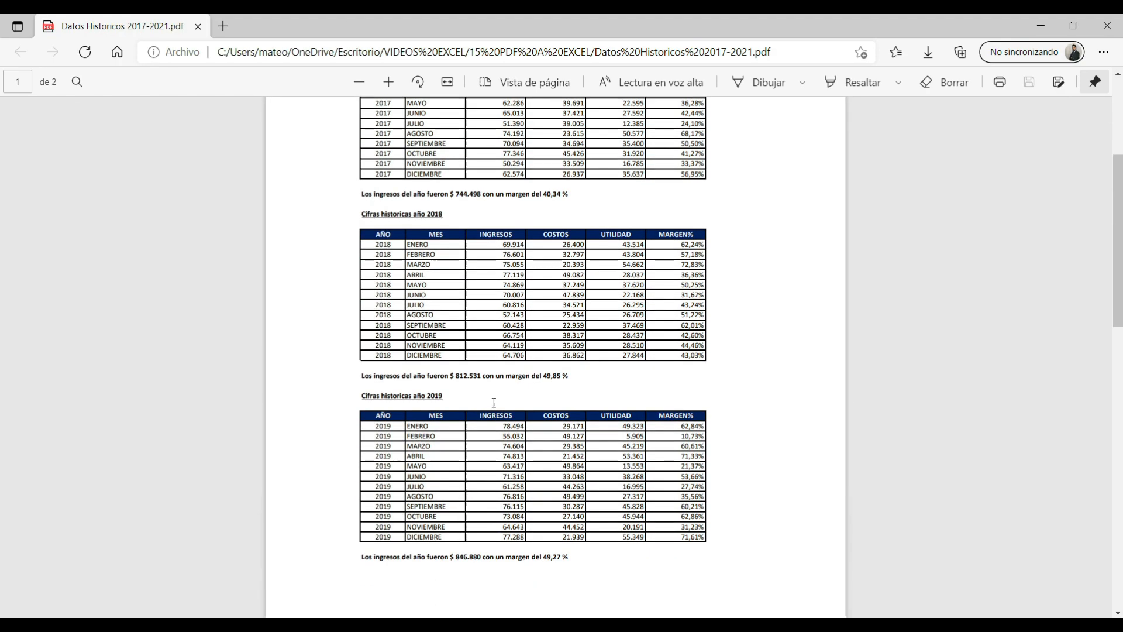
scroll(402, 325, down, 9)
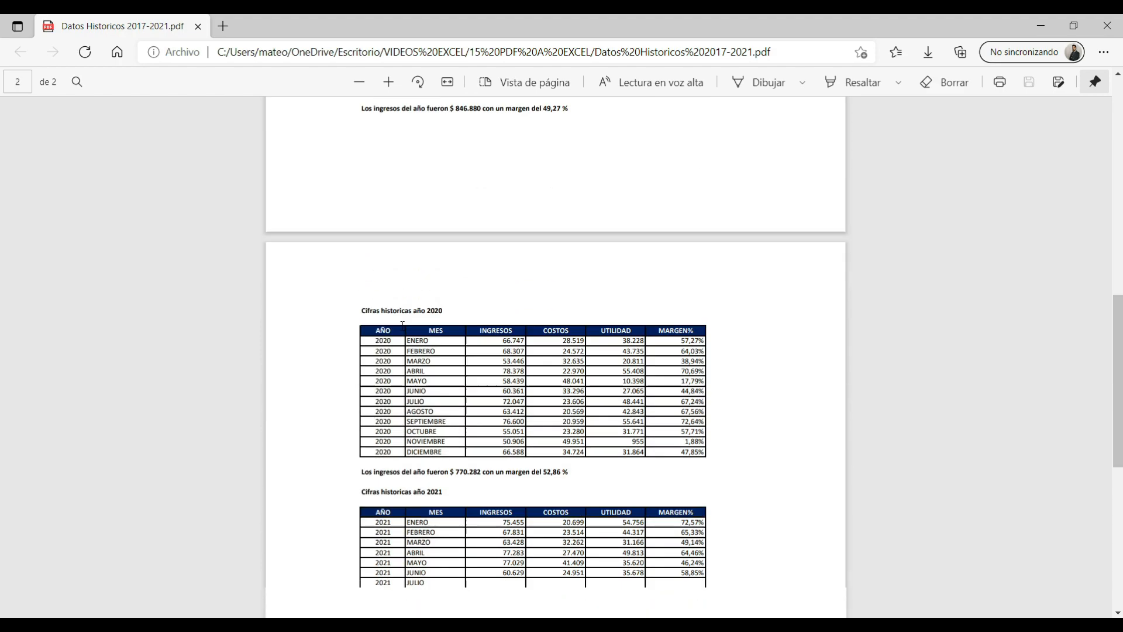
scroll(402, 326, up, 16)
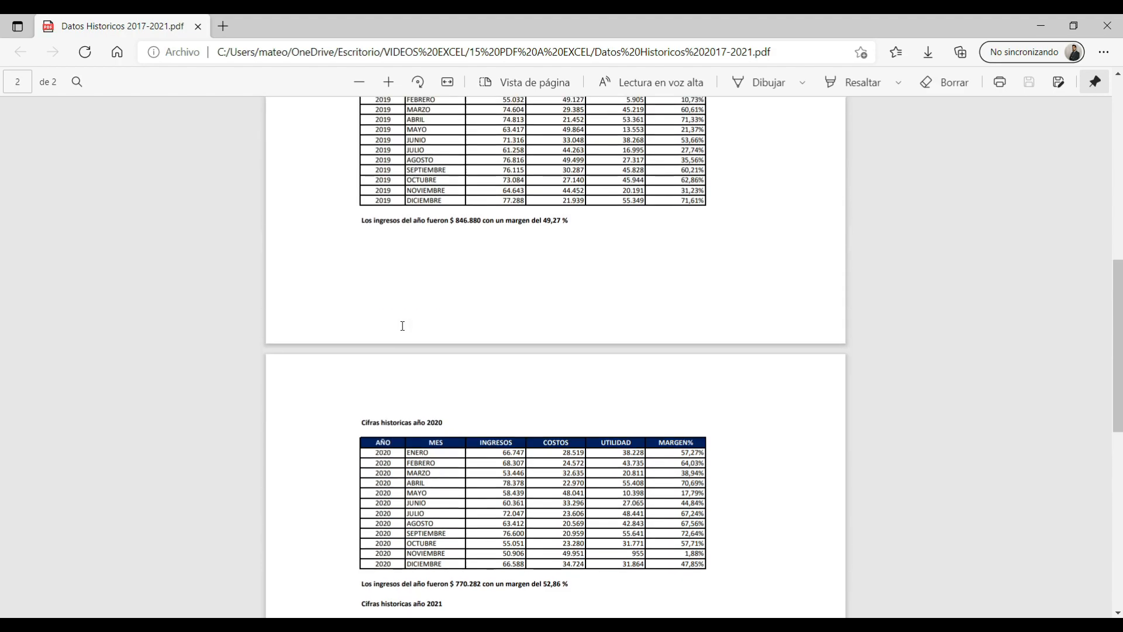
Step: Close the historical data PDF and open Amortización del prestamo.pdf from the 15 PDF A EXCEL folder
click(198, 27)
click(232, 110)
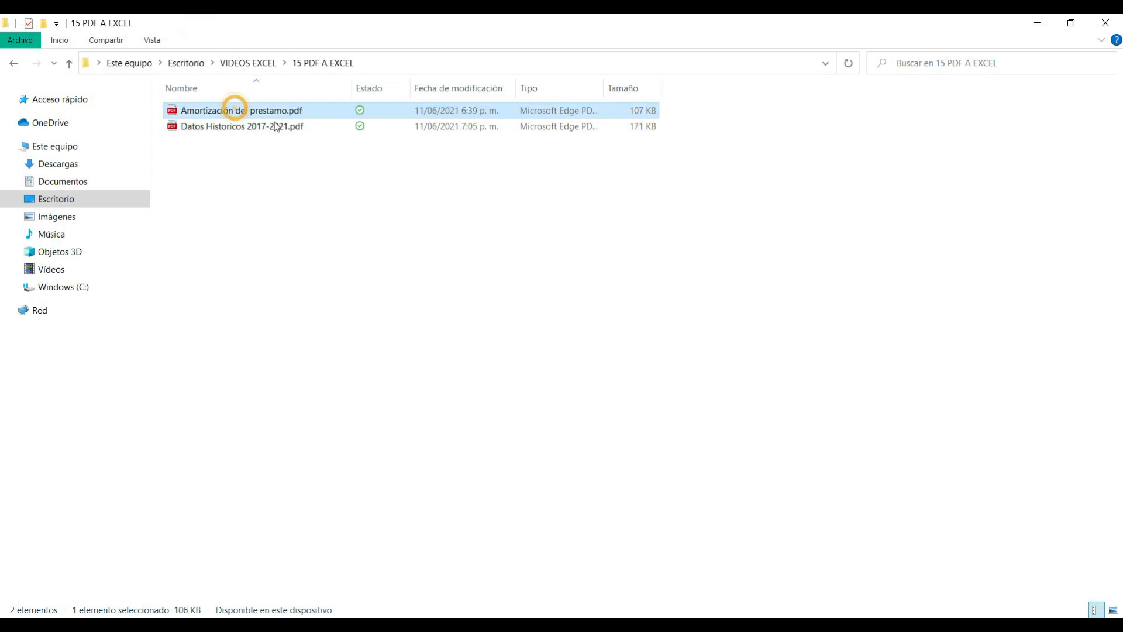
key(Return)
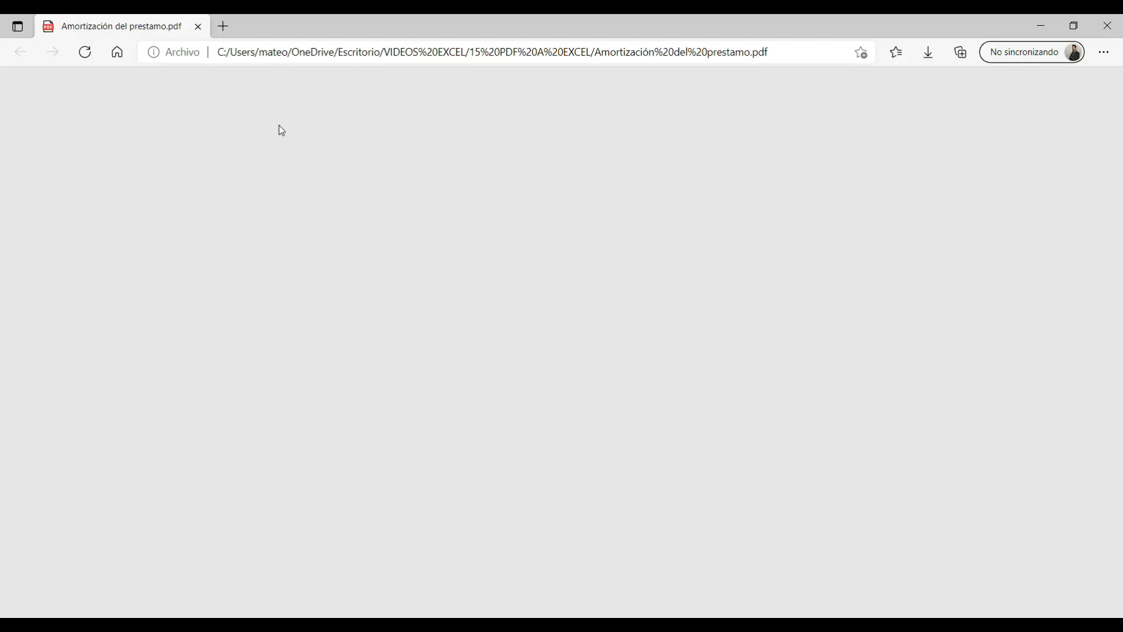
Step: Examine the title, input values, loan summary and payment schedule in the loan amortization PDF
scroll(301, 178, down, 2)
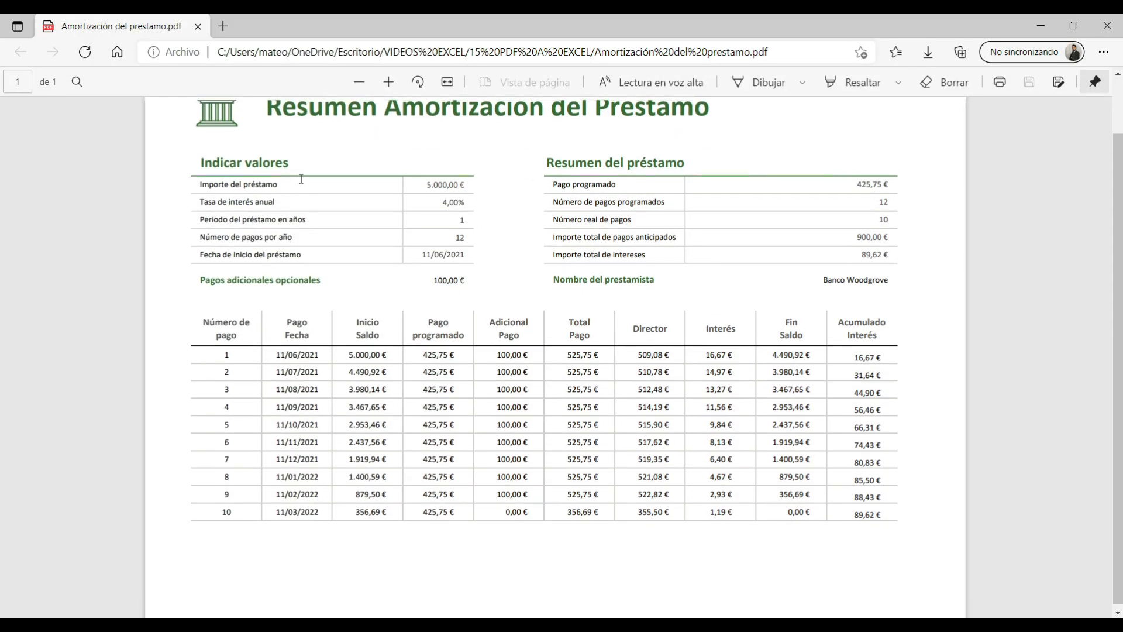
scroll(301, 179, up, 2)
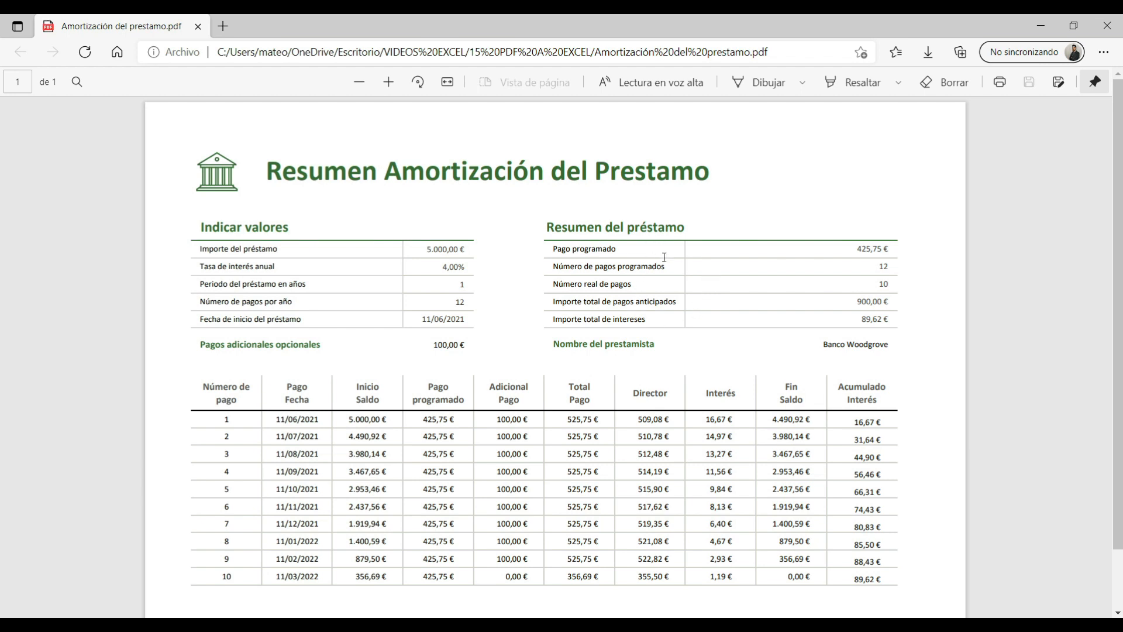
scroll(516, 338, down, 2)
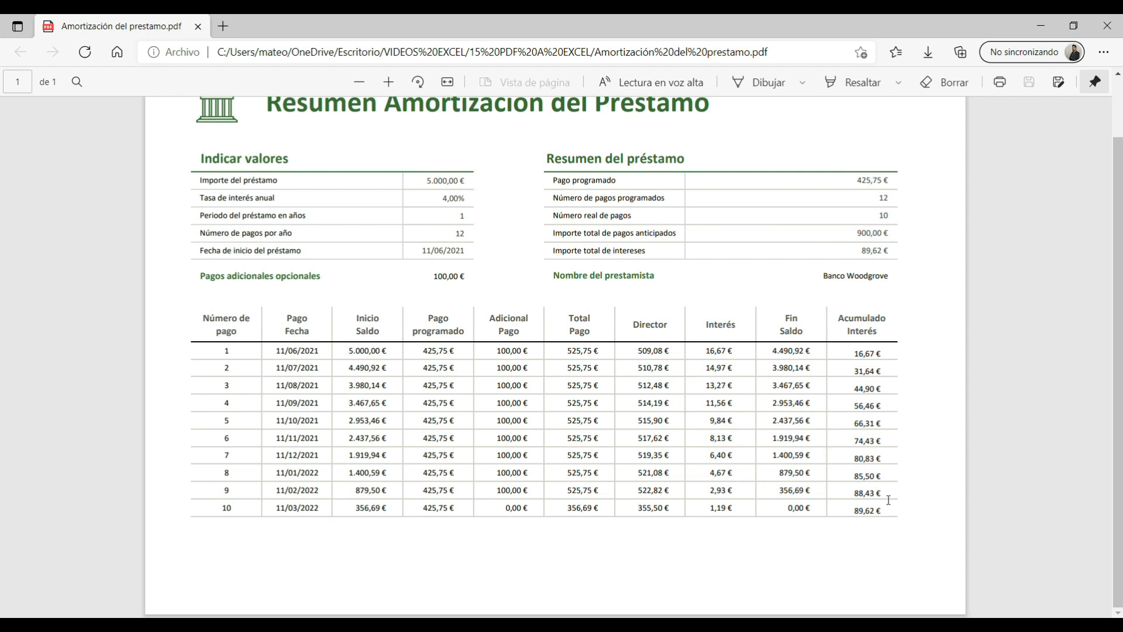
scroll(343, 373, up, 2)
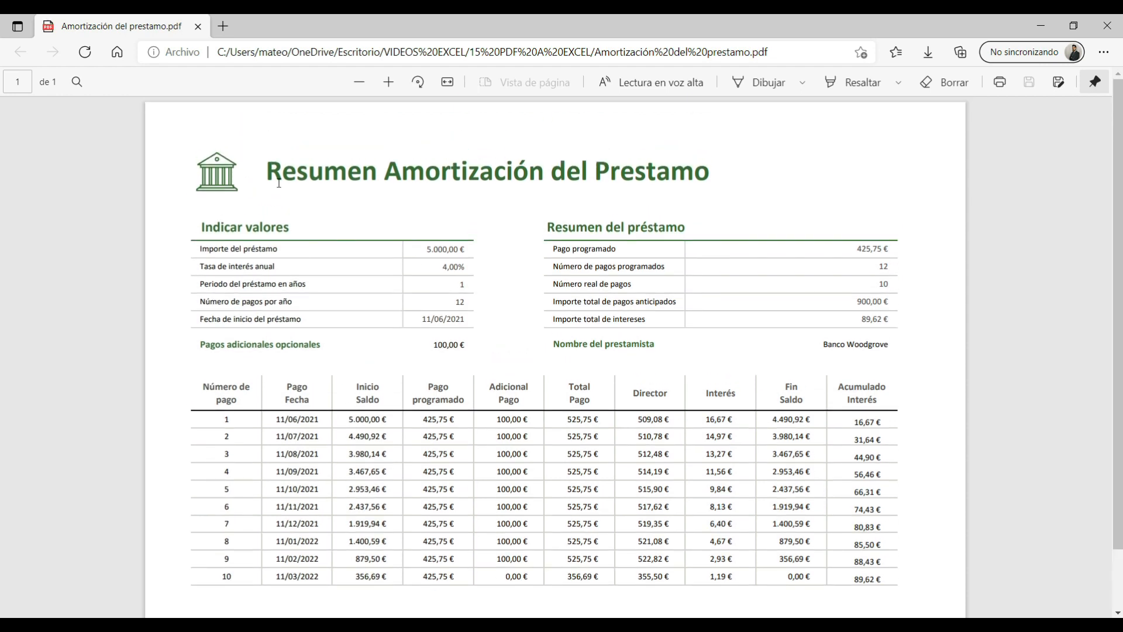
drag(267, 171, 595, 258)
click(490, 237)
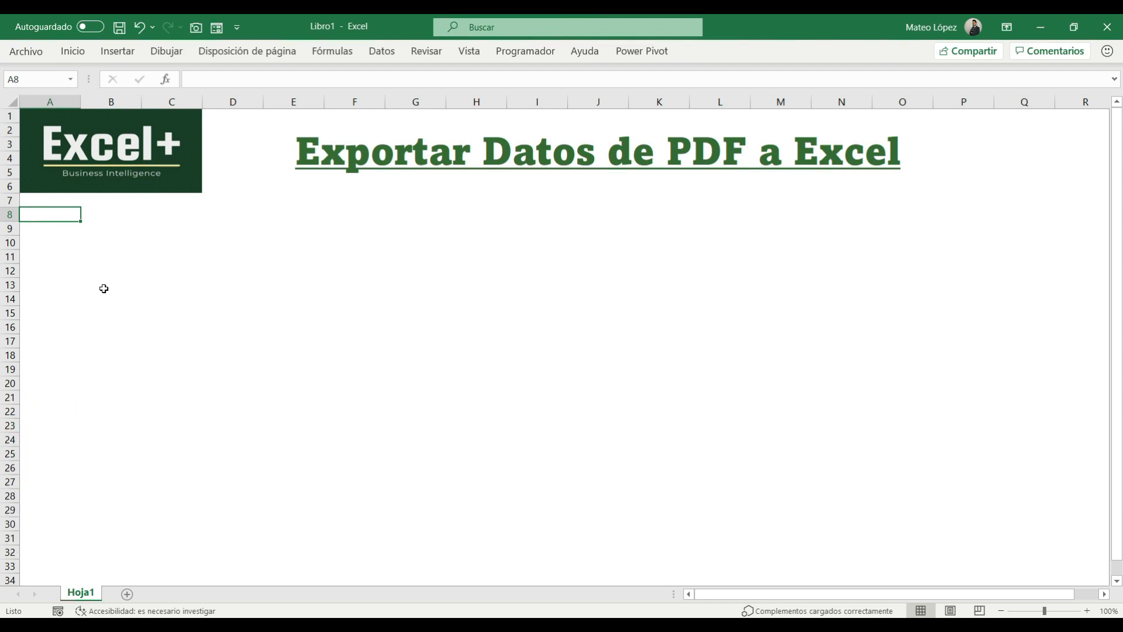
Step: In the Excel workbook, start a PDF data import from the file Datos Historicos 2017-2021.pdf
click(381, 52)
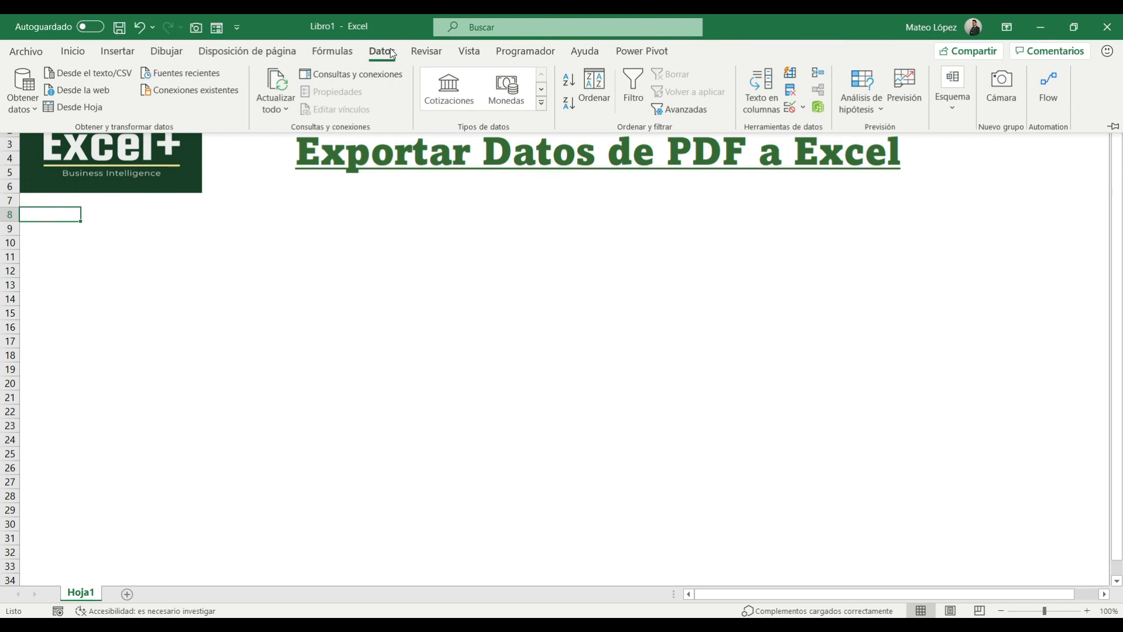
click(28, 111)
mouse_move(47, 133)
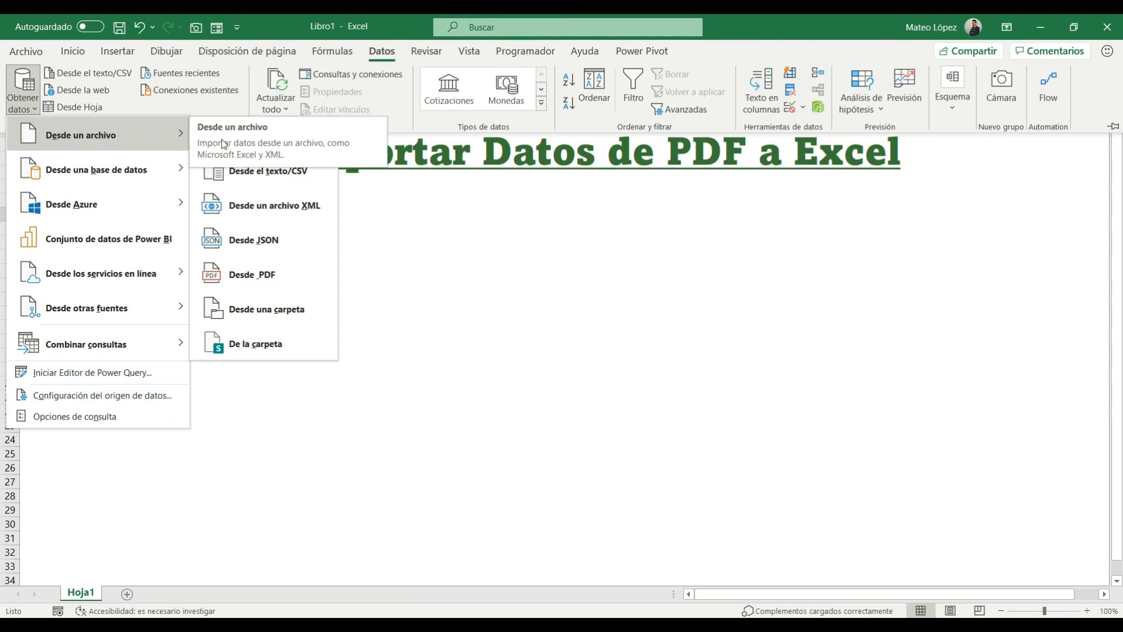
click(254, 274)
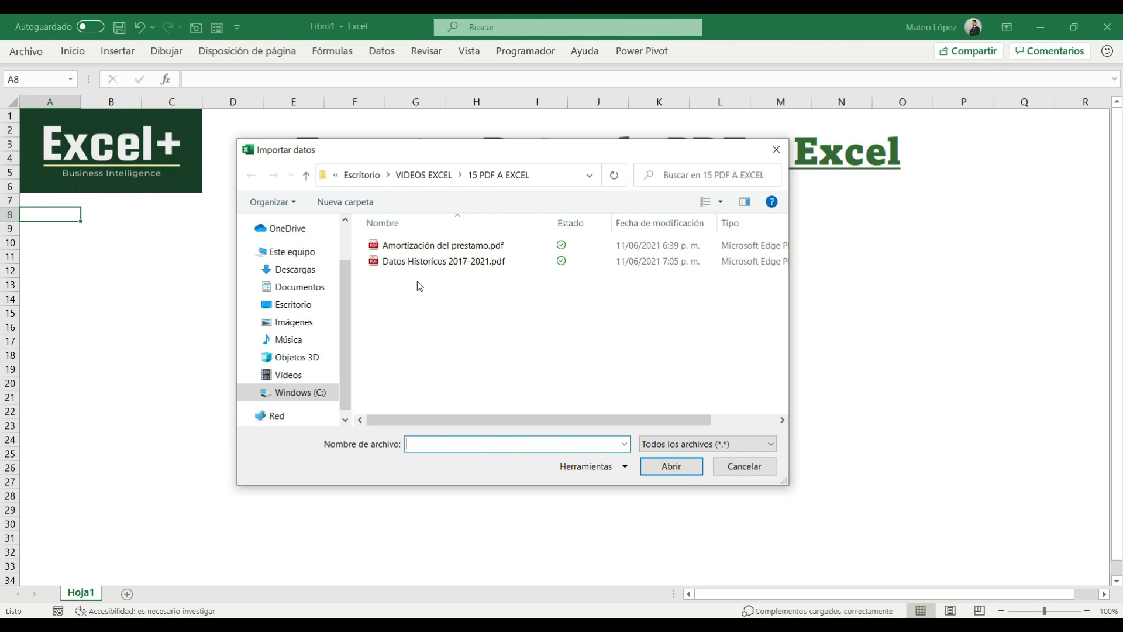
click(419, 265)
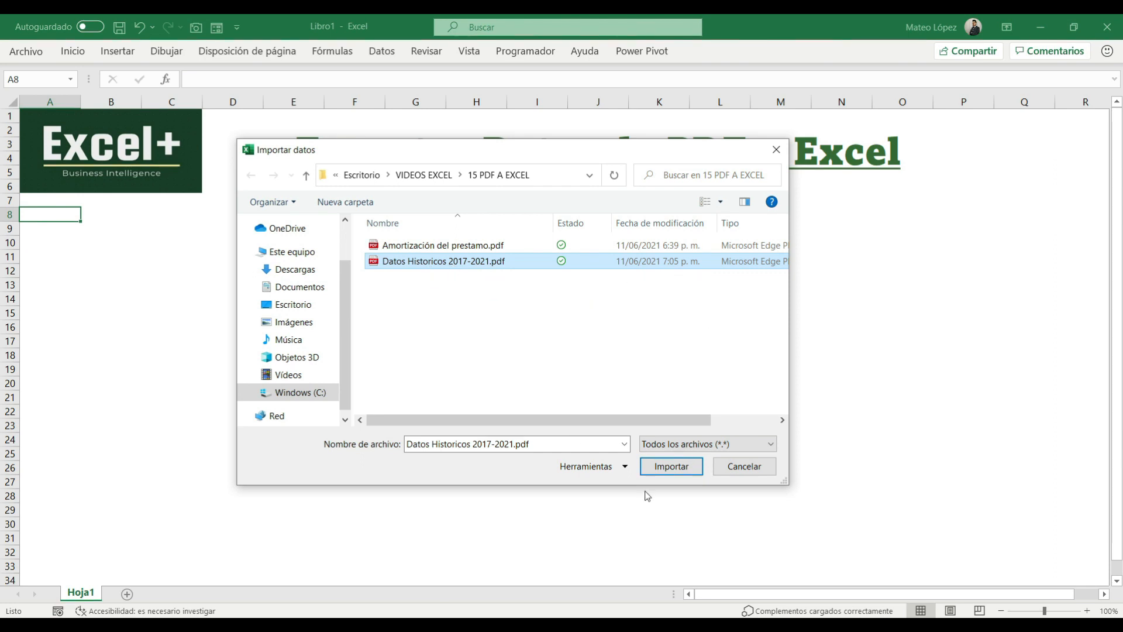
click(670, 466)
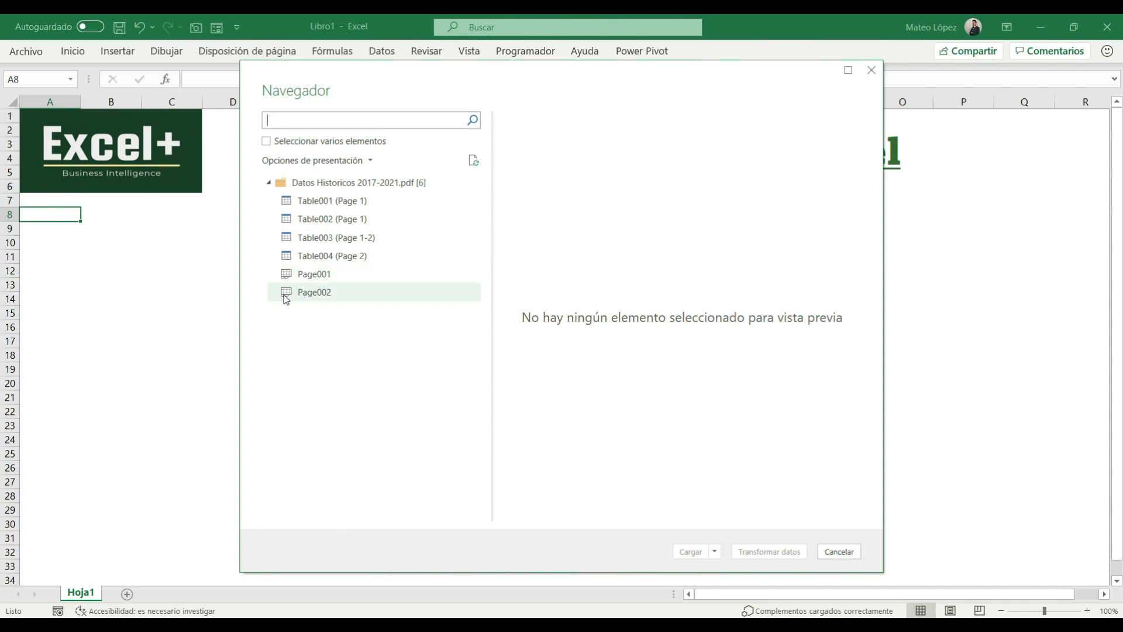
Step: Preview the tables Table001 through Table004 detected in the PDF and compare the years each one covers
click(336, 205)
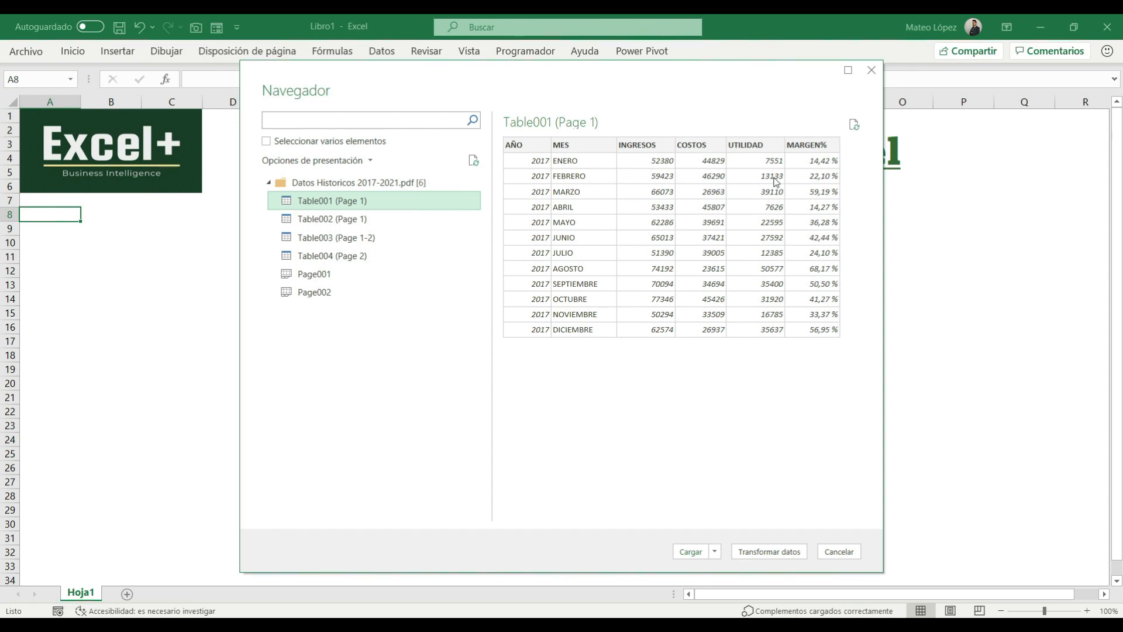
click(338, 219)
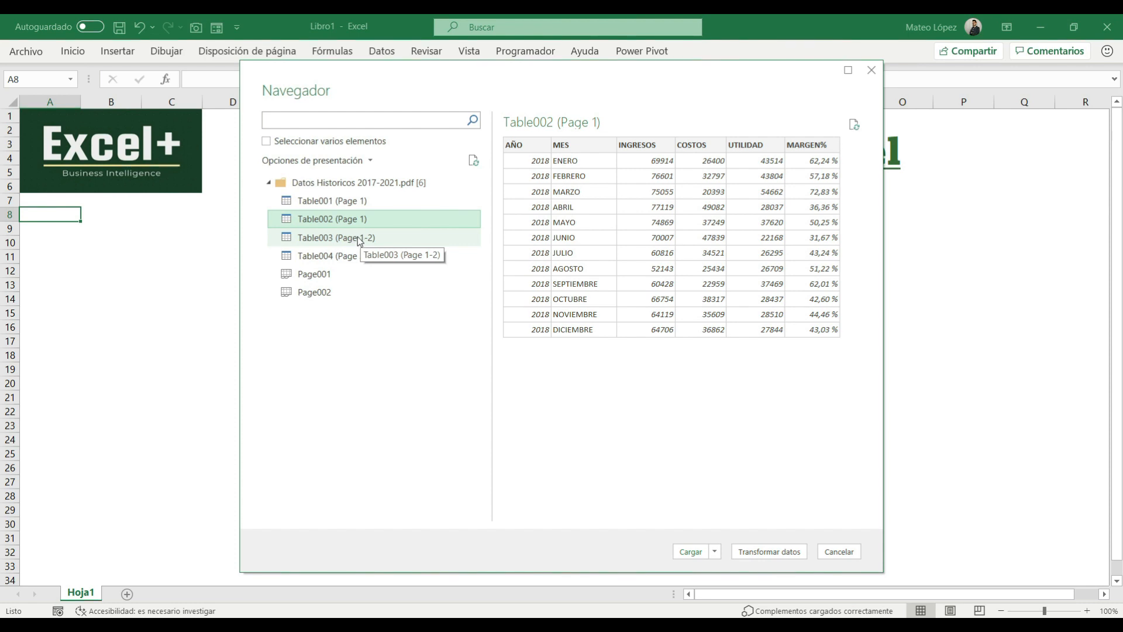
click(325, 241)
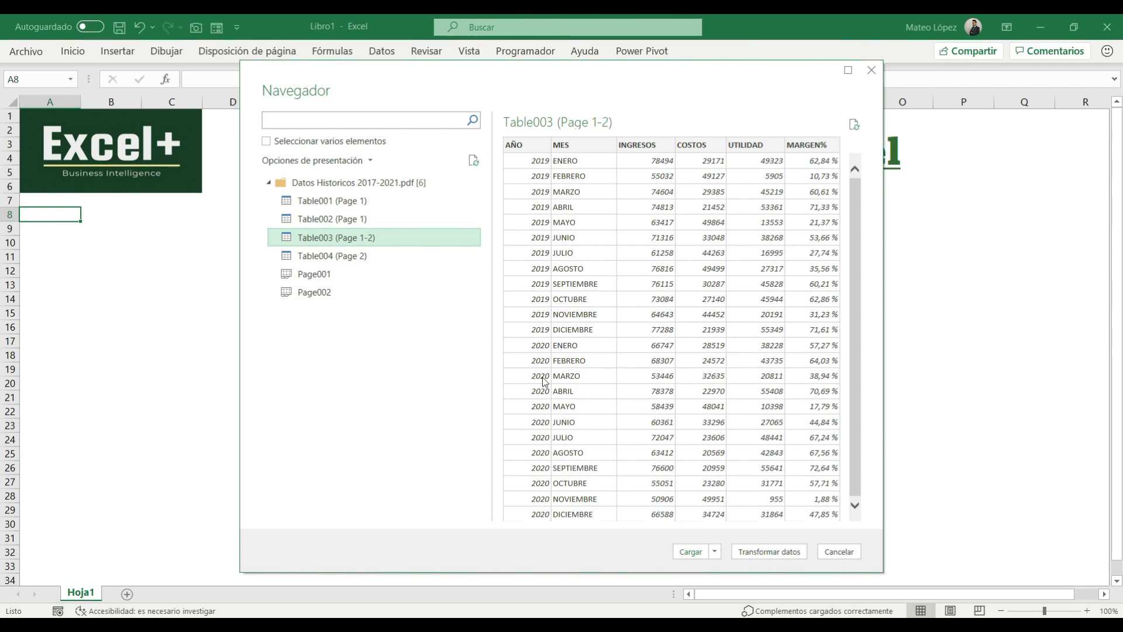
click(365, 257)
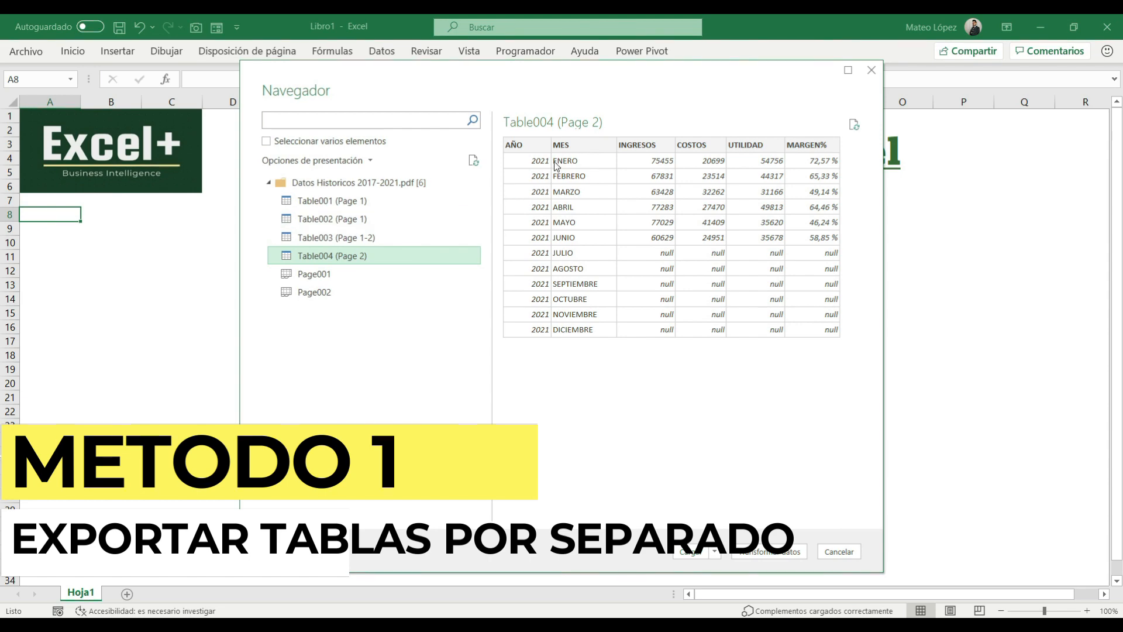
click(334, 202)
click(331, 220)
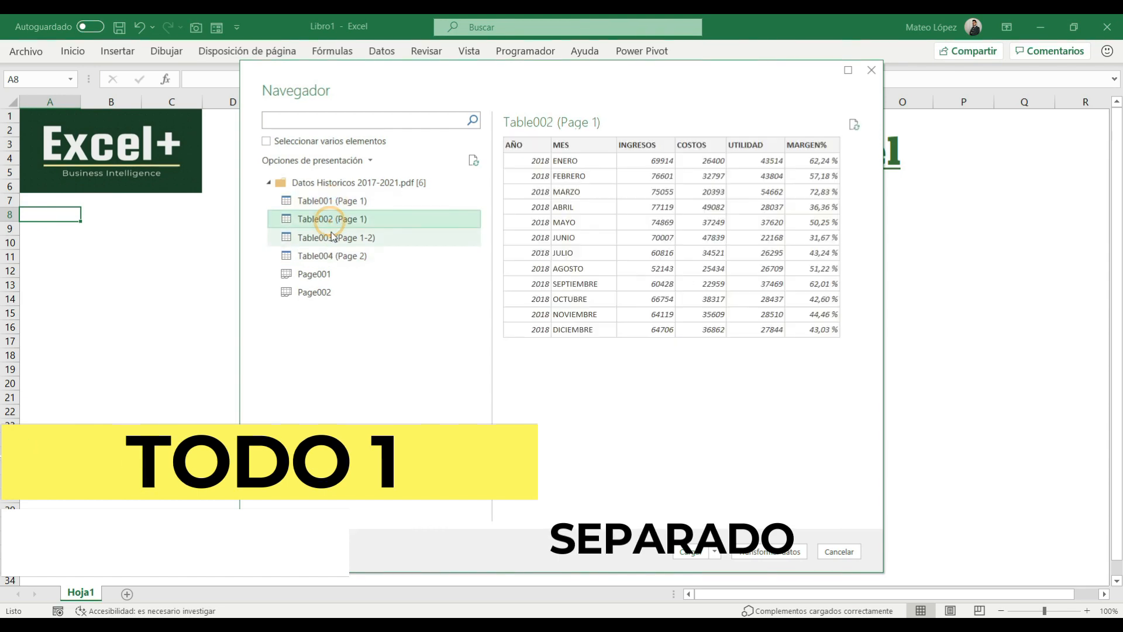
click(332, 237)
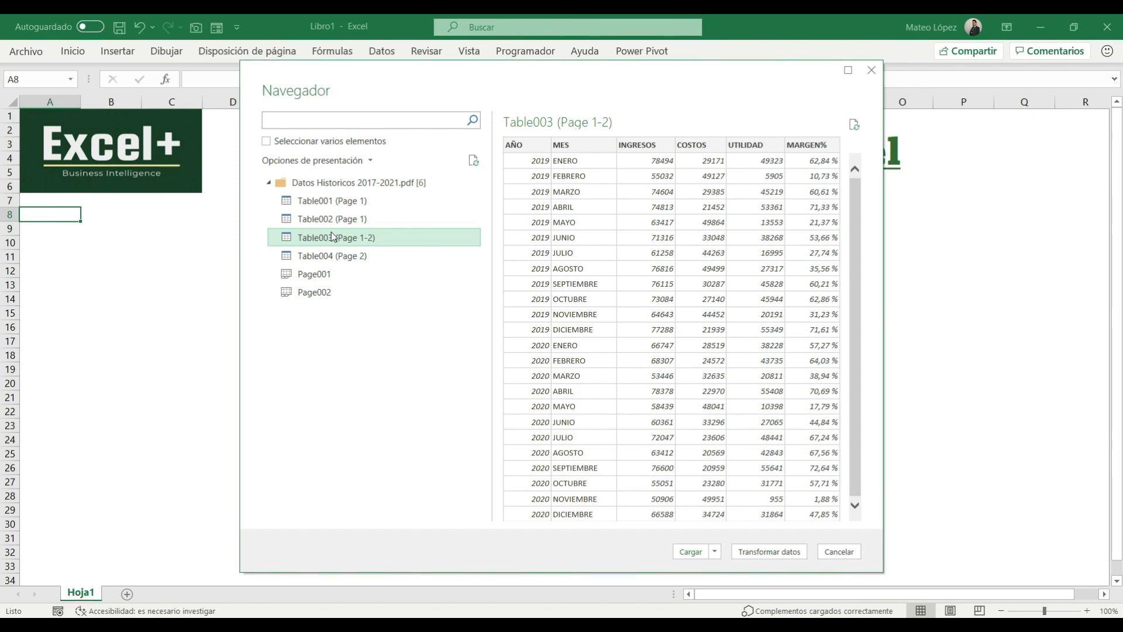
click(331, 201)
click(331, 220)
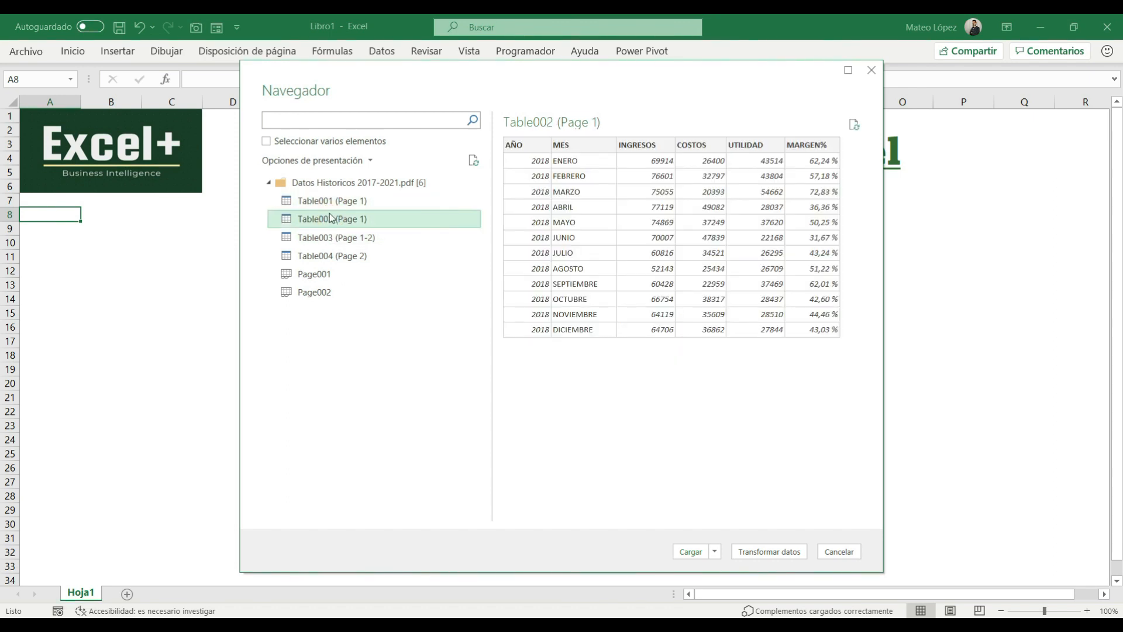
click(322, 202)
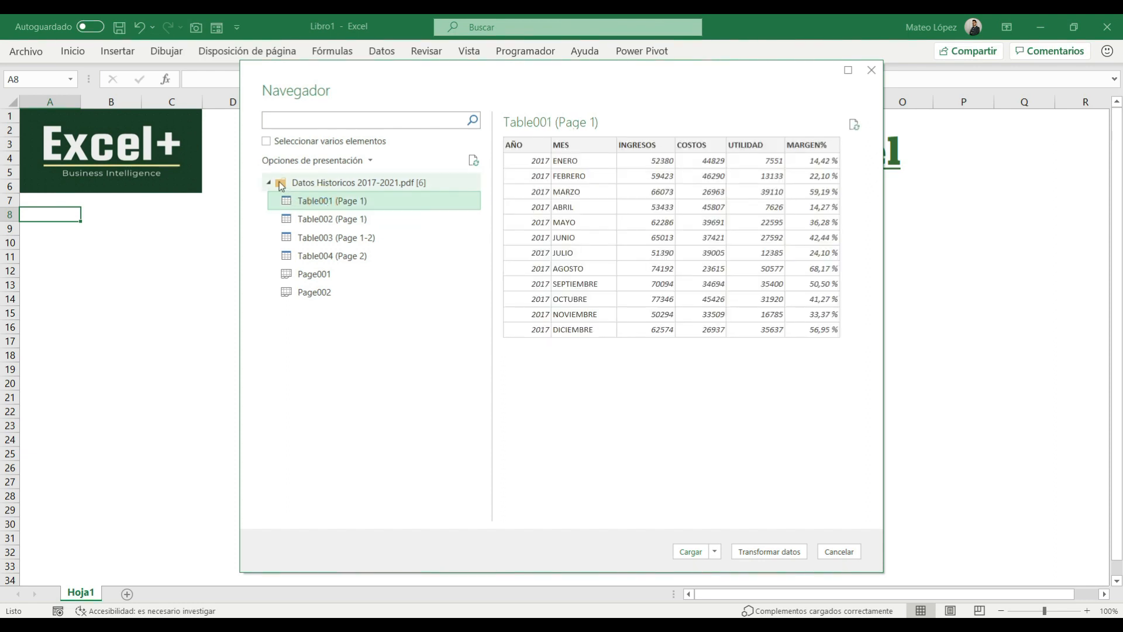
Step: Enable selection of multiple items and select Table001, Table002, Table003 and Table004 for import
click(267, 142)
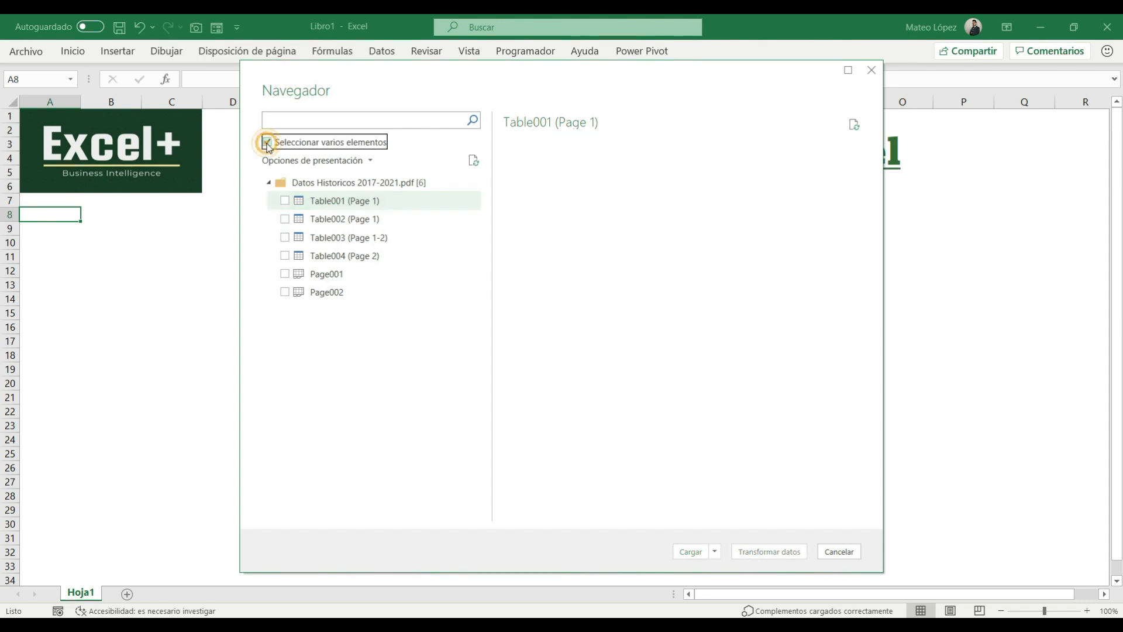
click(284, 201)
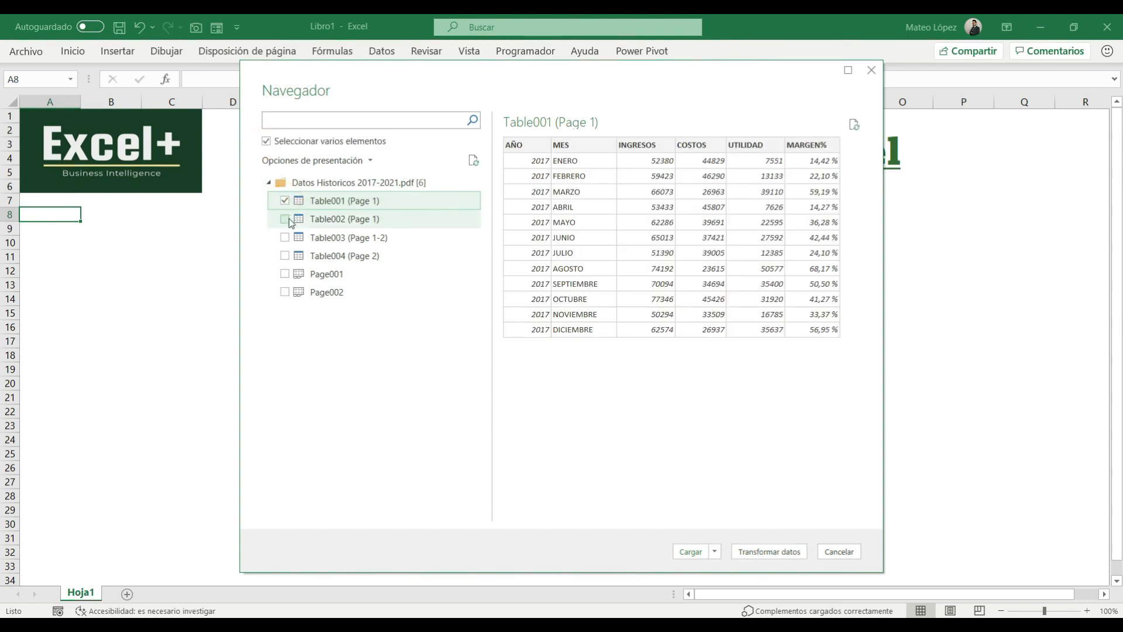
click(288, 219)
click(284, 218)
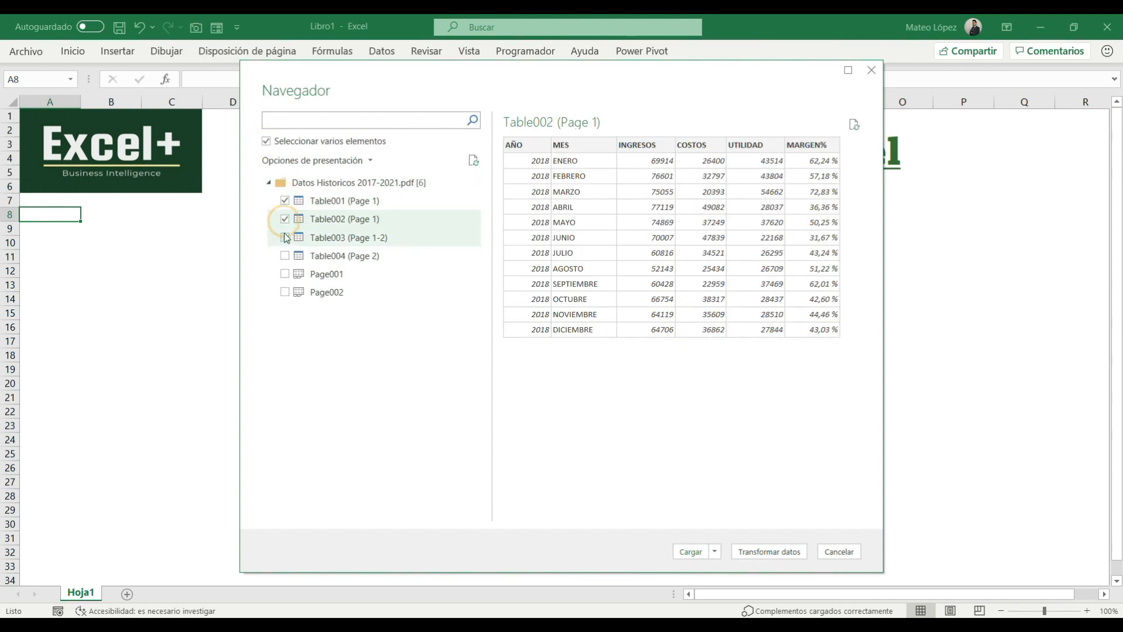
click(285, 237)
click(284, 256)
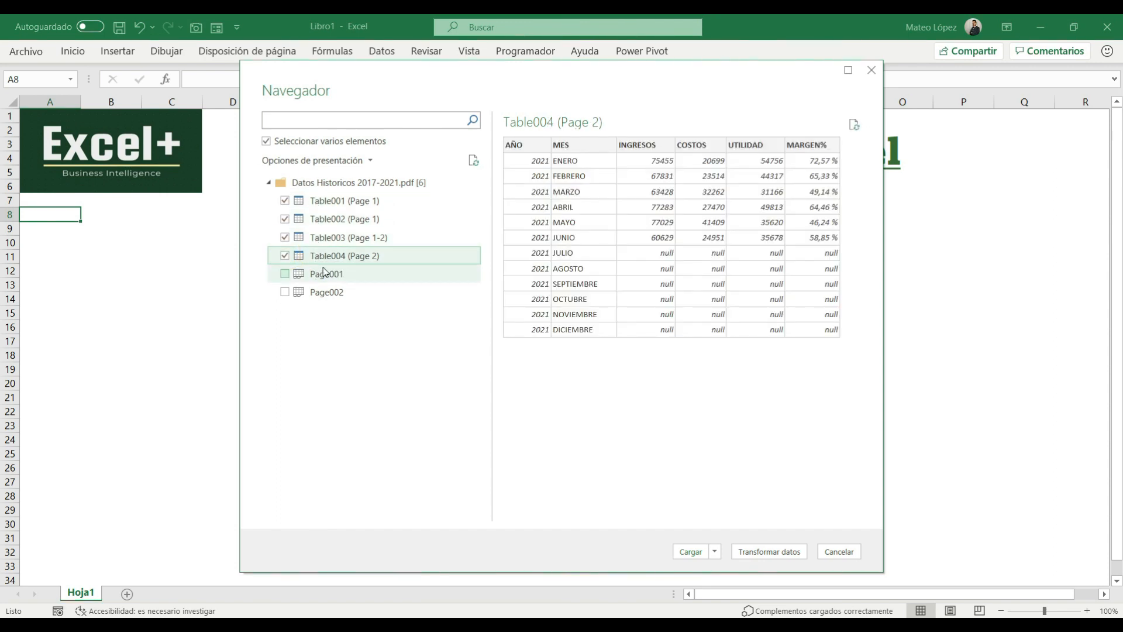
Step: Load the selected PDF tables as worksheet tables on new sheets, keeping them added to the data model
click(715, 553)
click(738, 582)
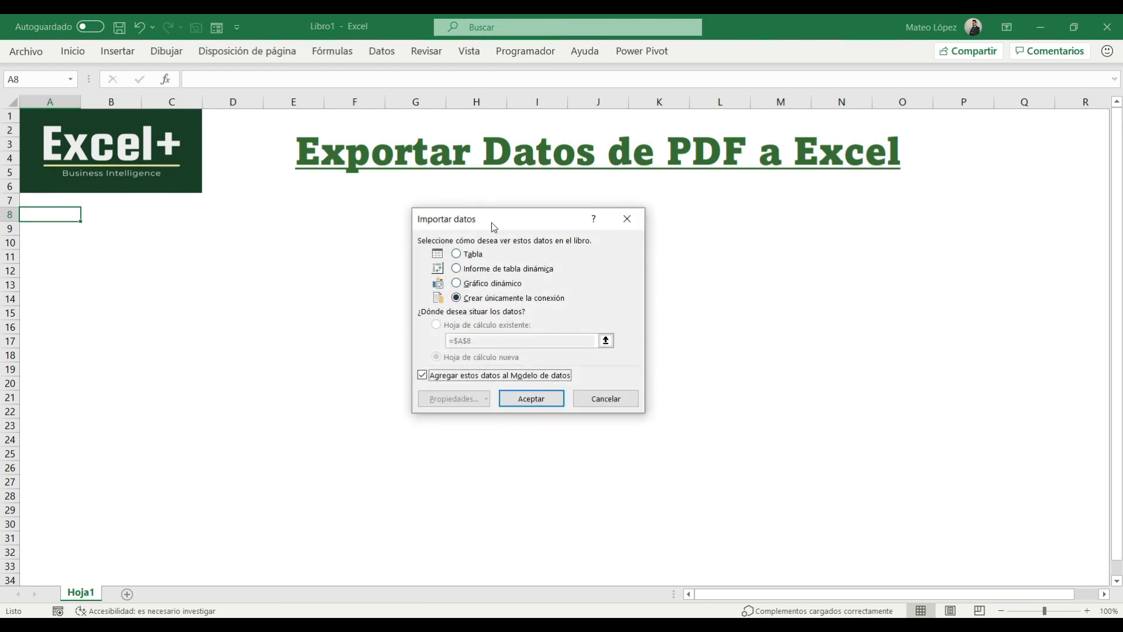
click(457, 254)
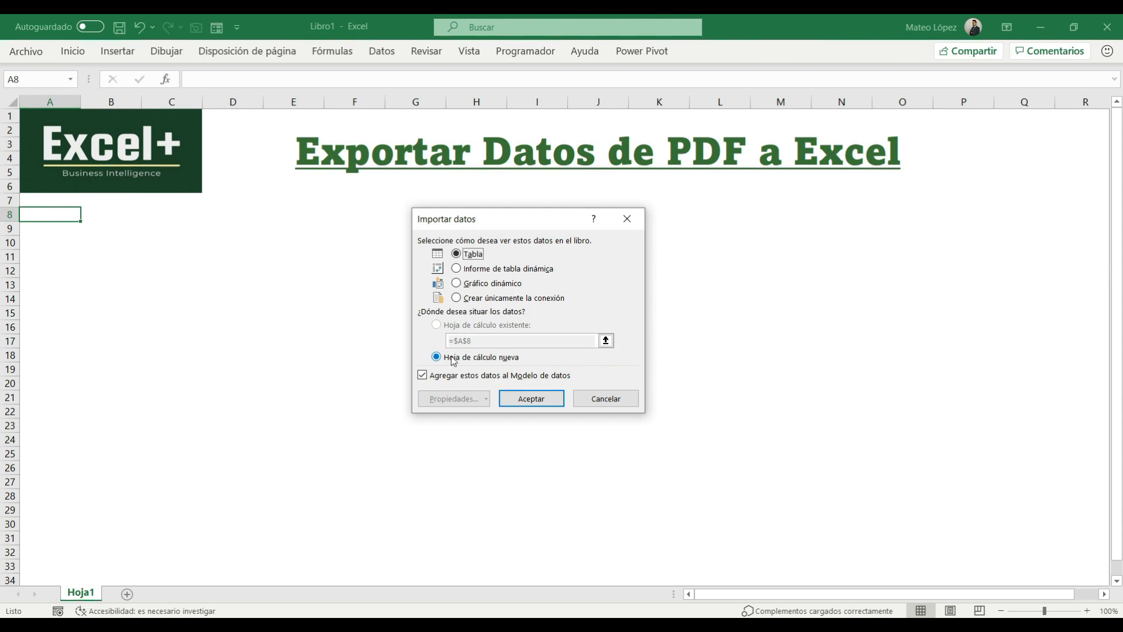
click(532, 401)
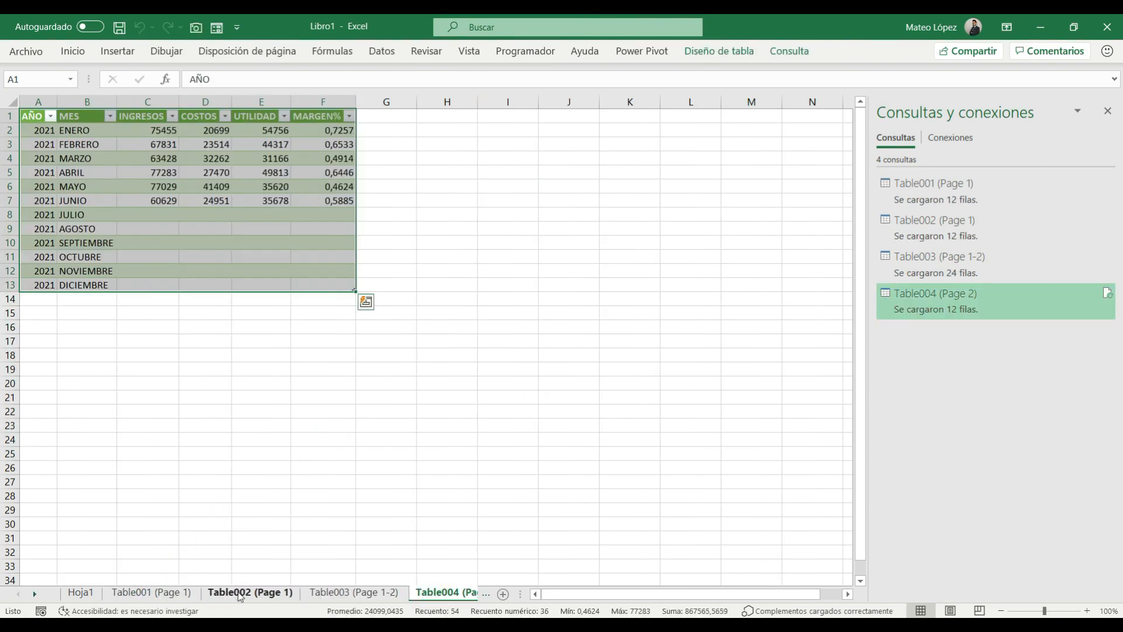
Step: Browse the sheets Table001 through Table004 to check that each PDF table was loaded onto its own sheet
click(172, 593)
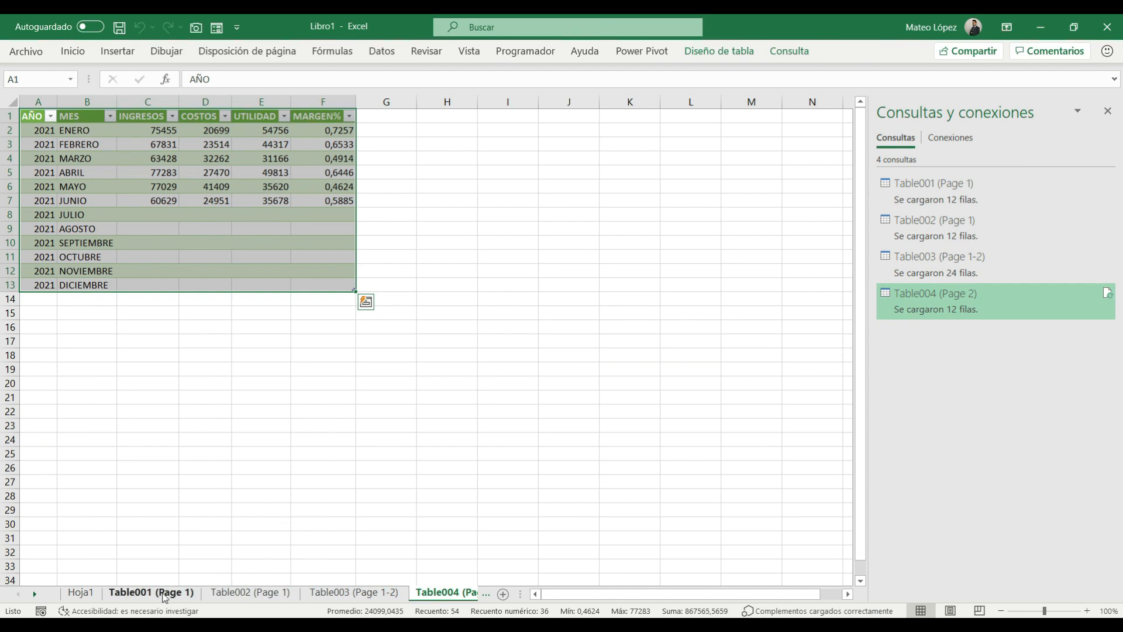
click(234, 593)
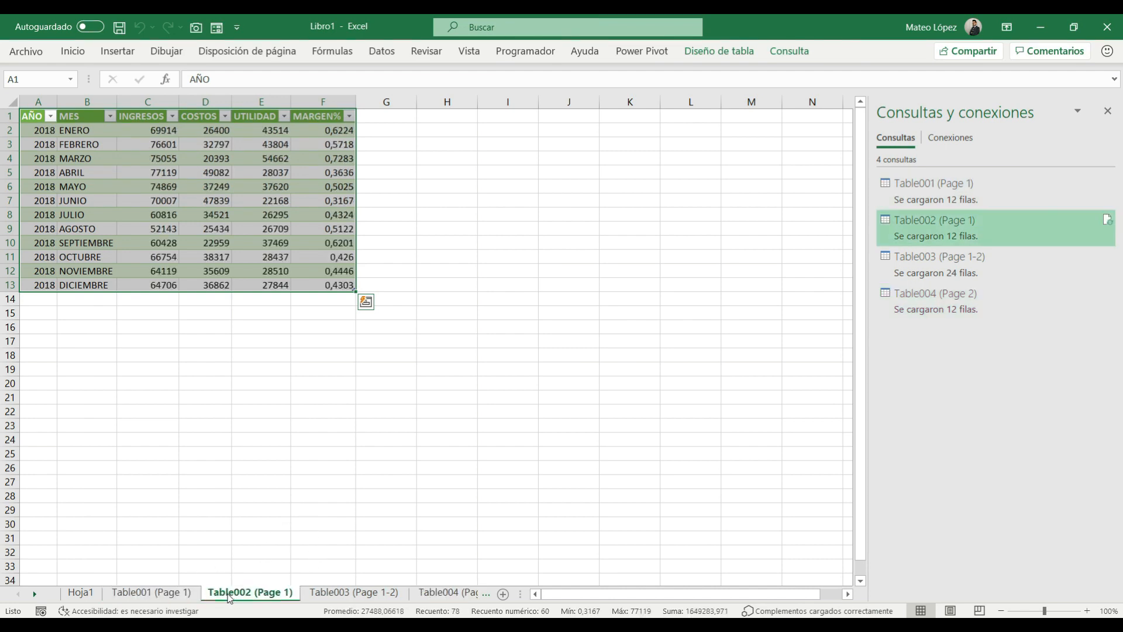
click(177, 592)
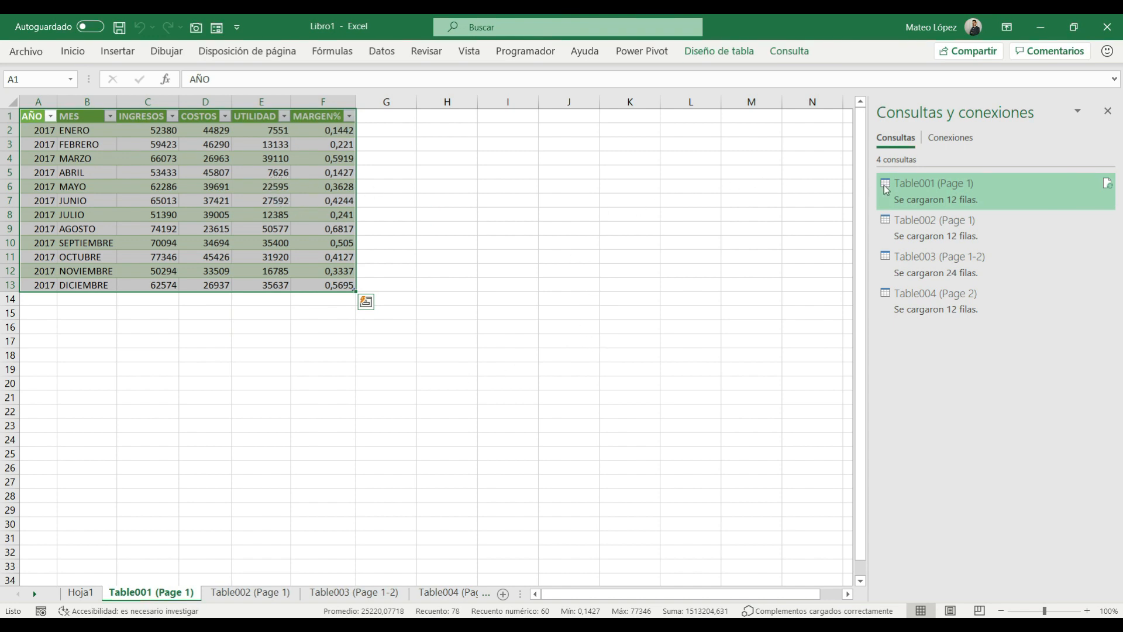
mouse_move(902, 191)
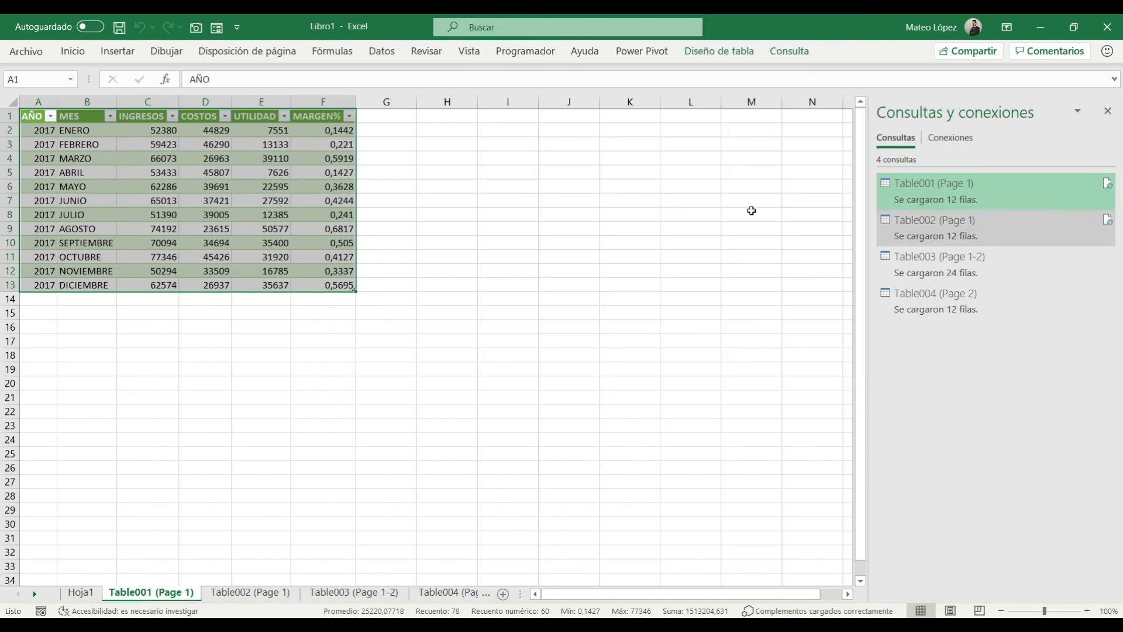
click(227, 594)
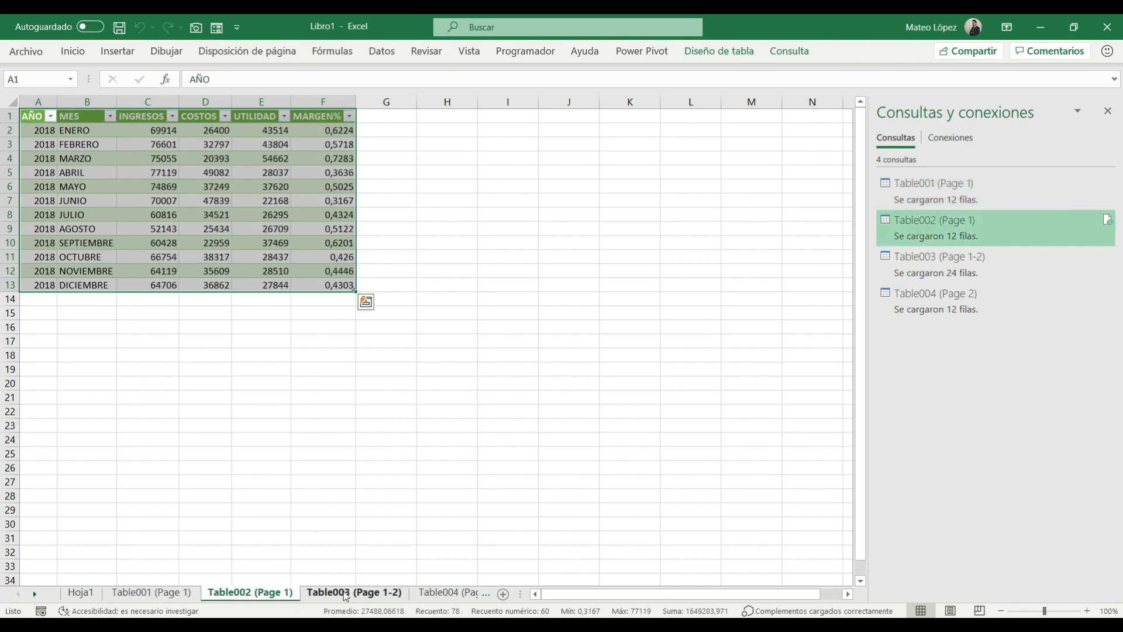
click(339, 592)
click(442, 591)
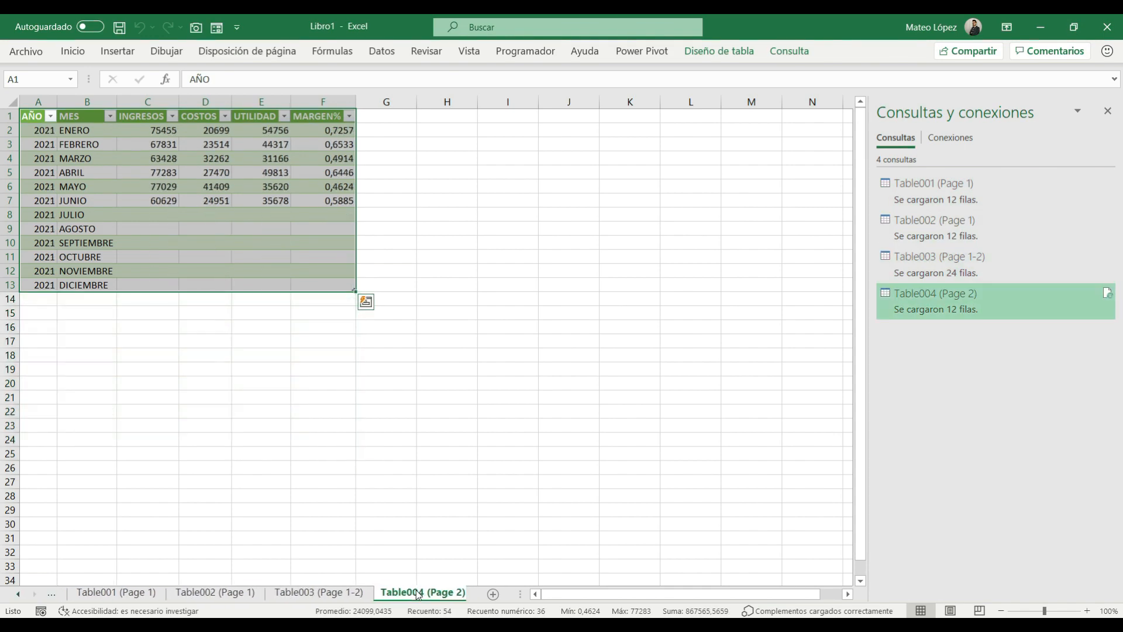
click(104, 598)
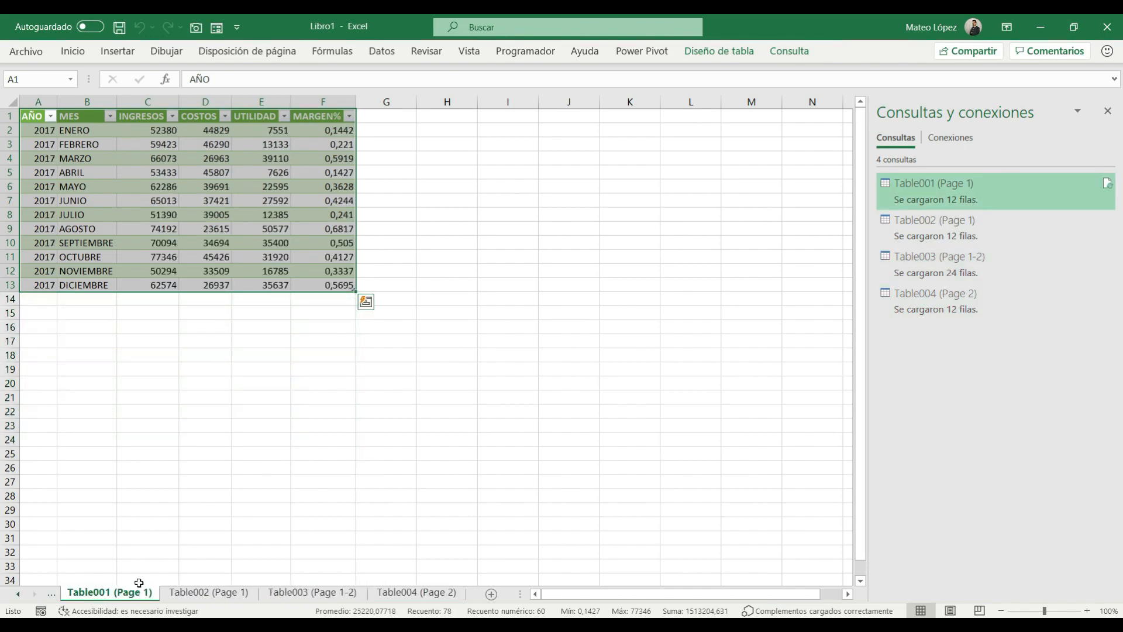
Step: Examine the AÑO column on each imported sheet, from Table001 to Table004, to see which years it covers
click(48, 133)
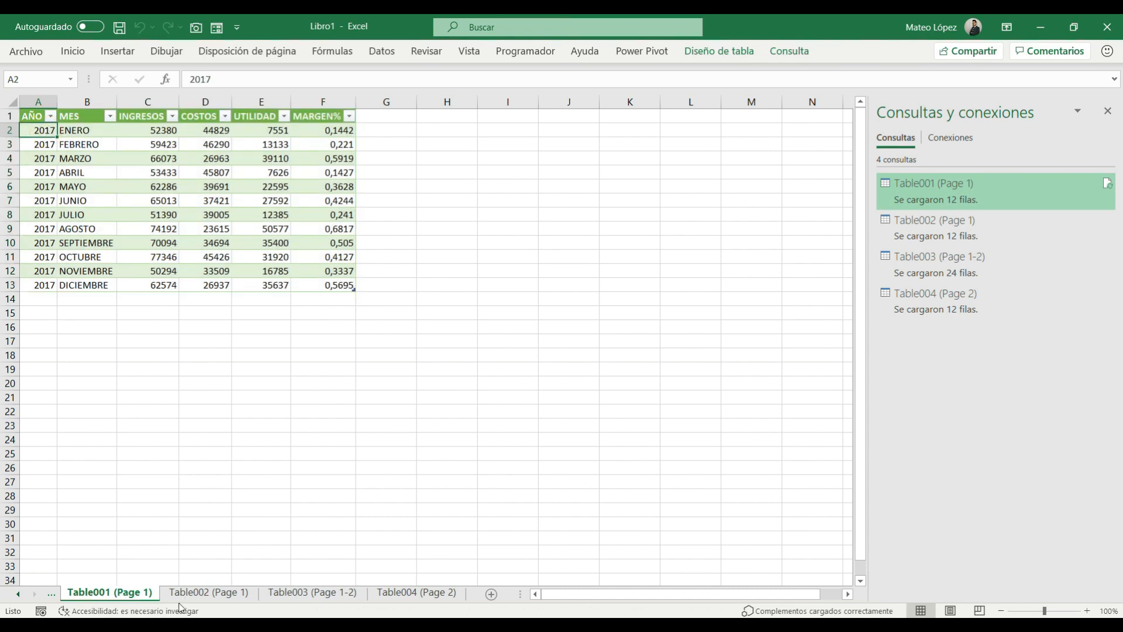
click(209, 592)
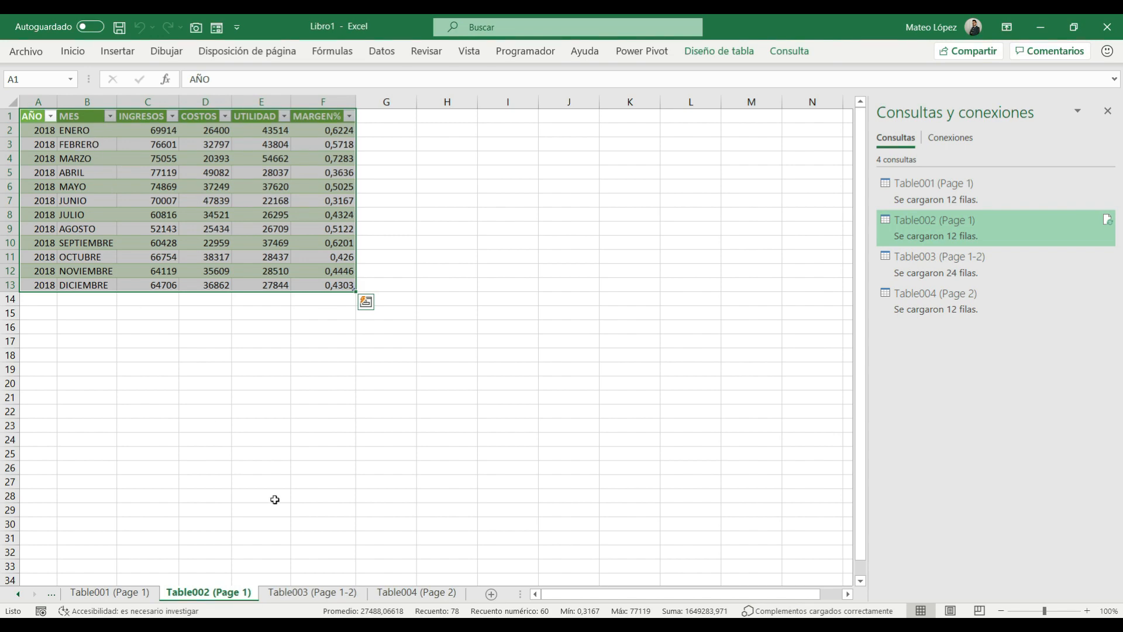
click(315, 590)
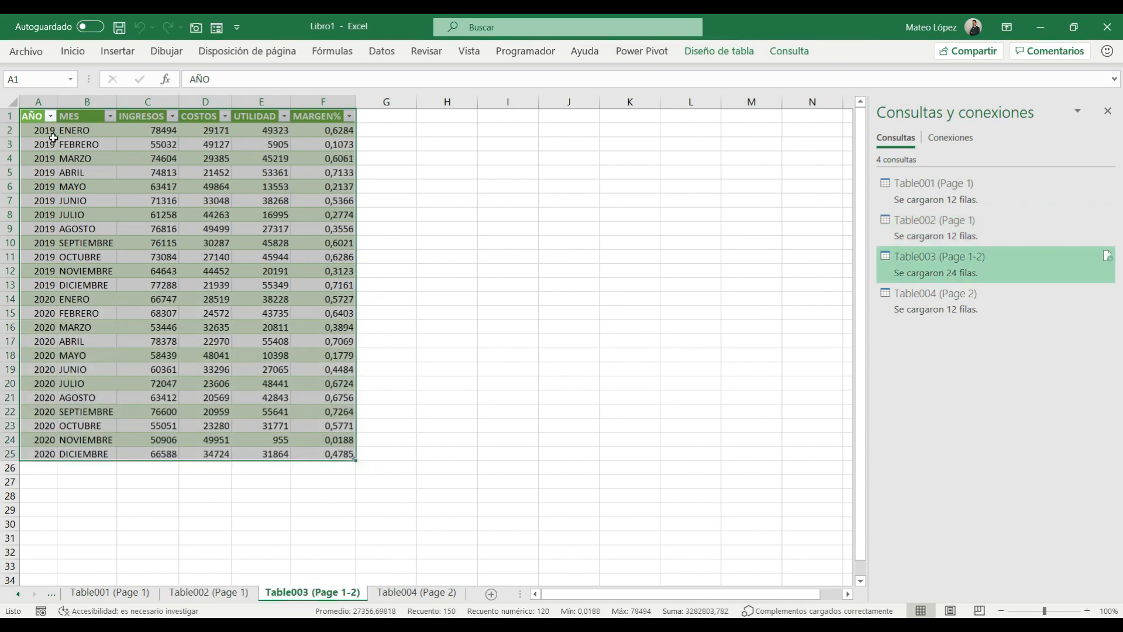
click(53, 138)
click(44, 339)
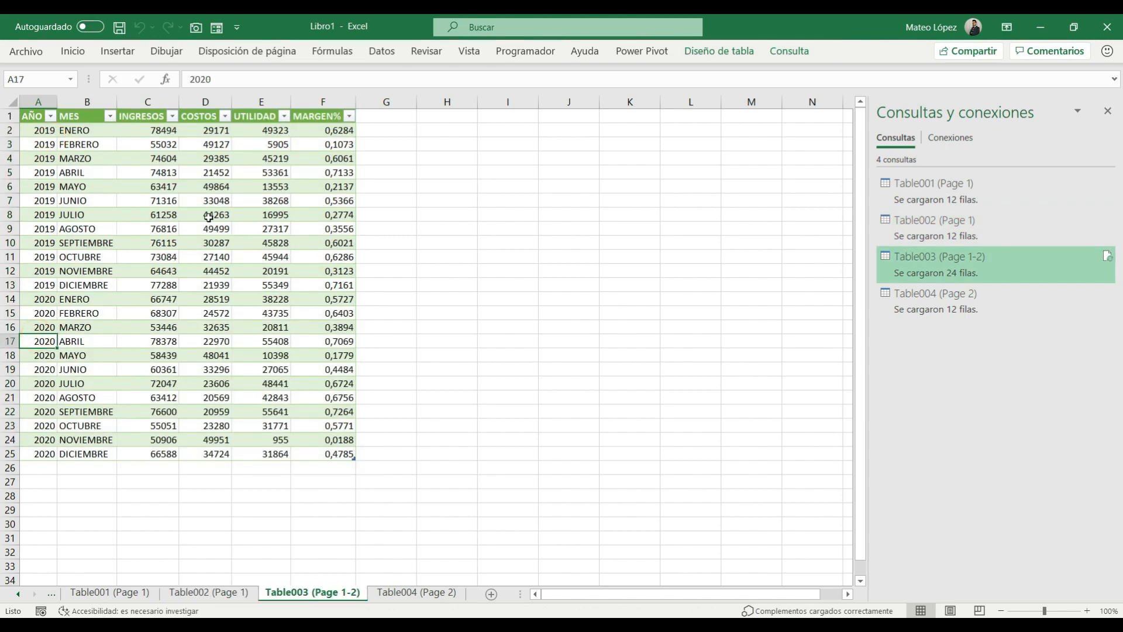
click(413, 594)
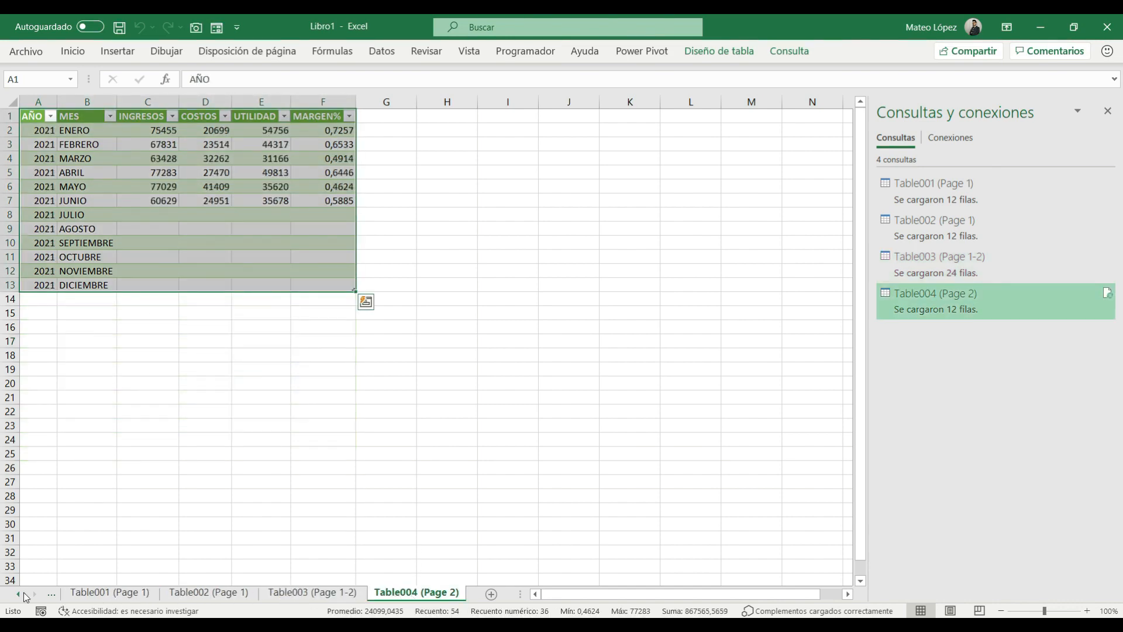
click(23, 593)
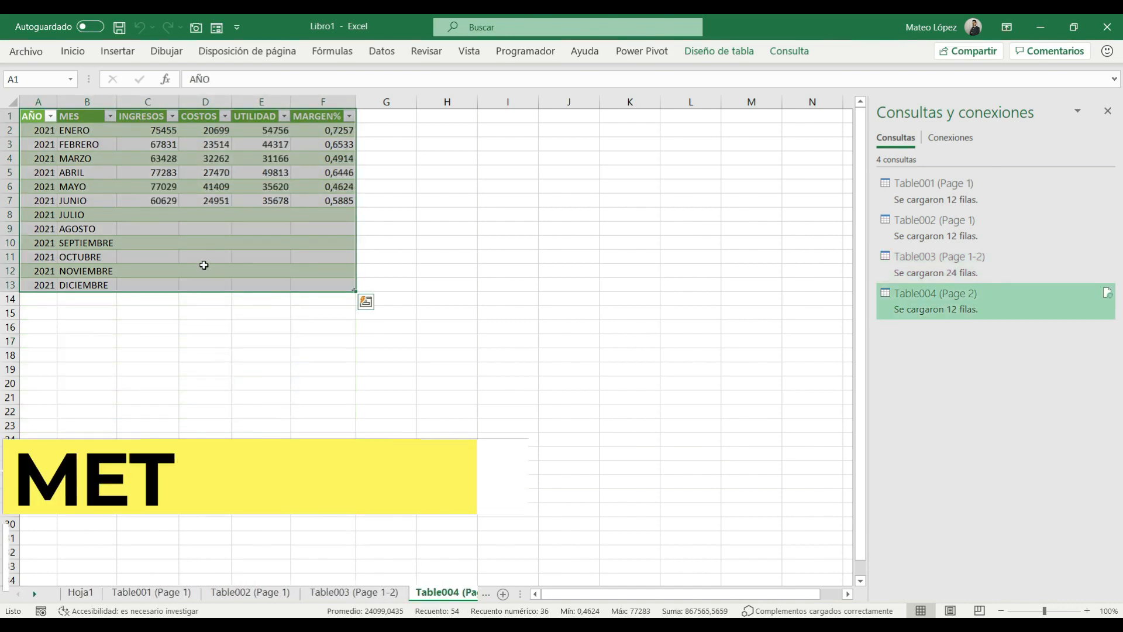
Step: On the Table001 (Page 1) sheet, examine the column structure from AÑO to MARGEN%
click(153, 592)
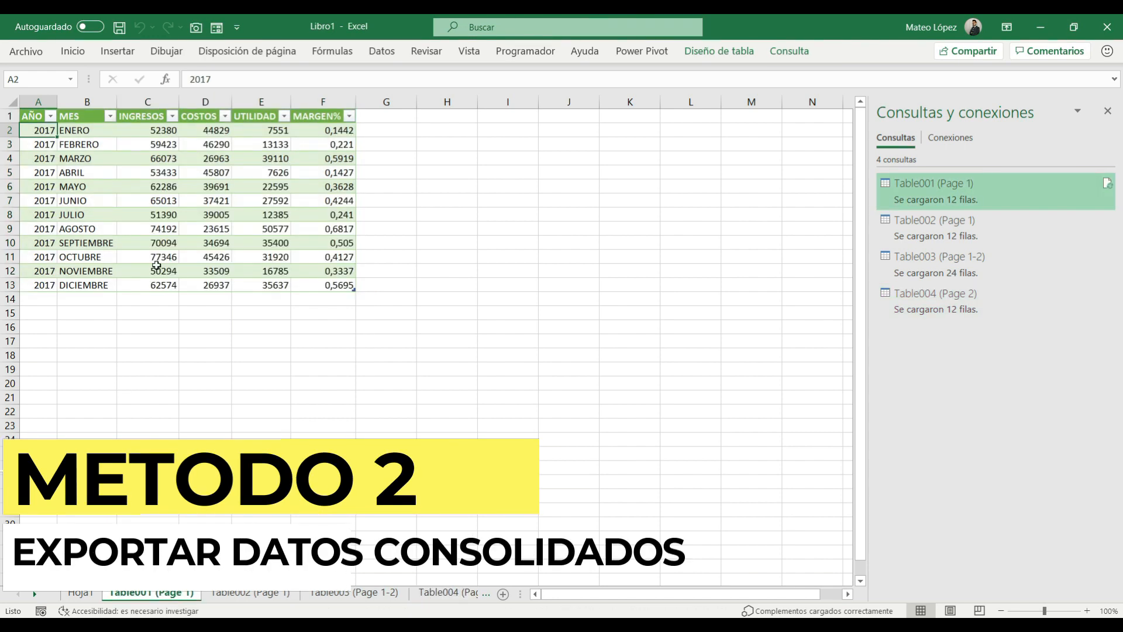
click(38, 118)
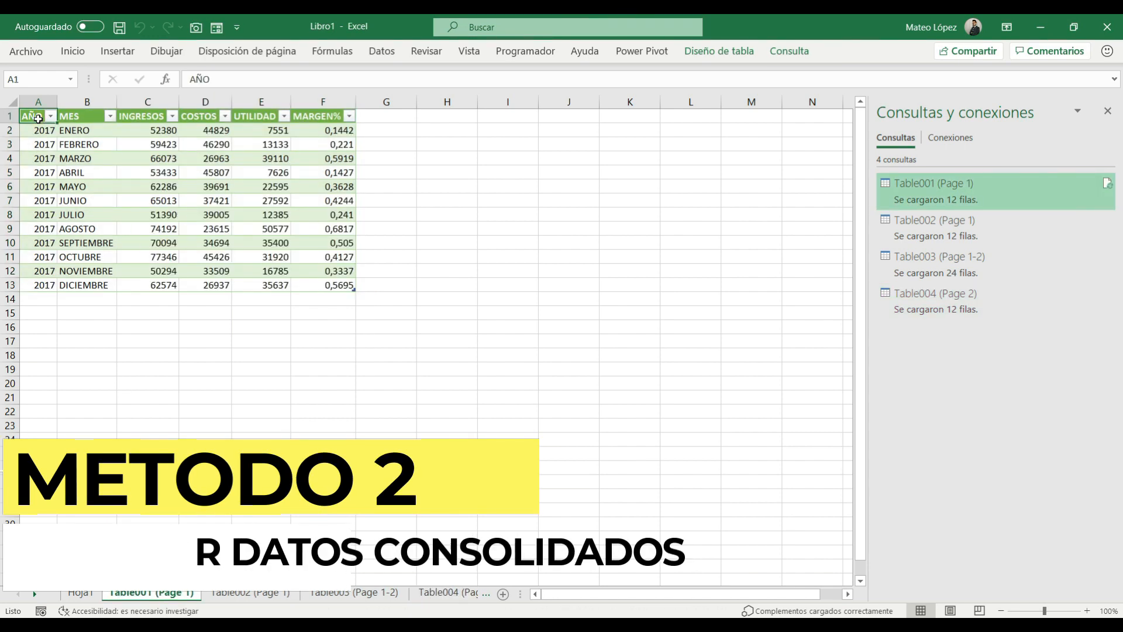
drag(38, 101, 323, 101)
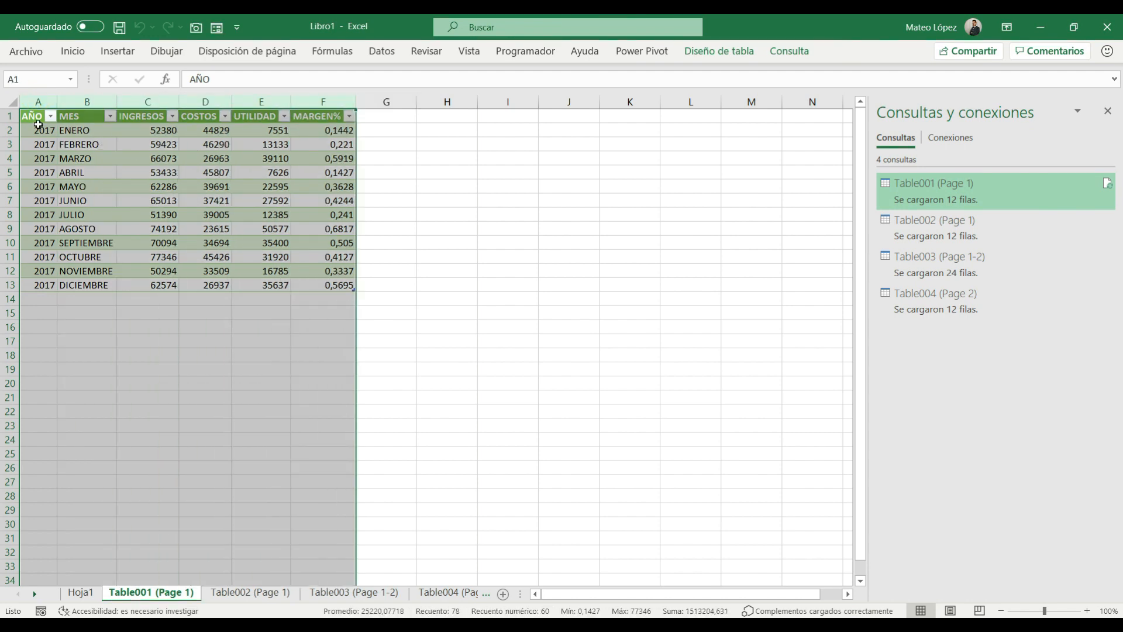
click(36, 121)
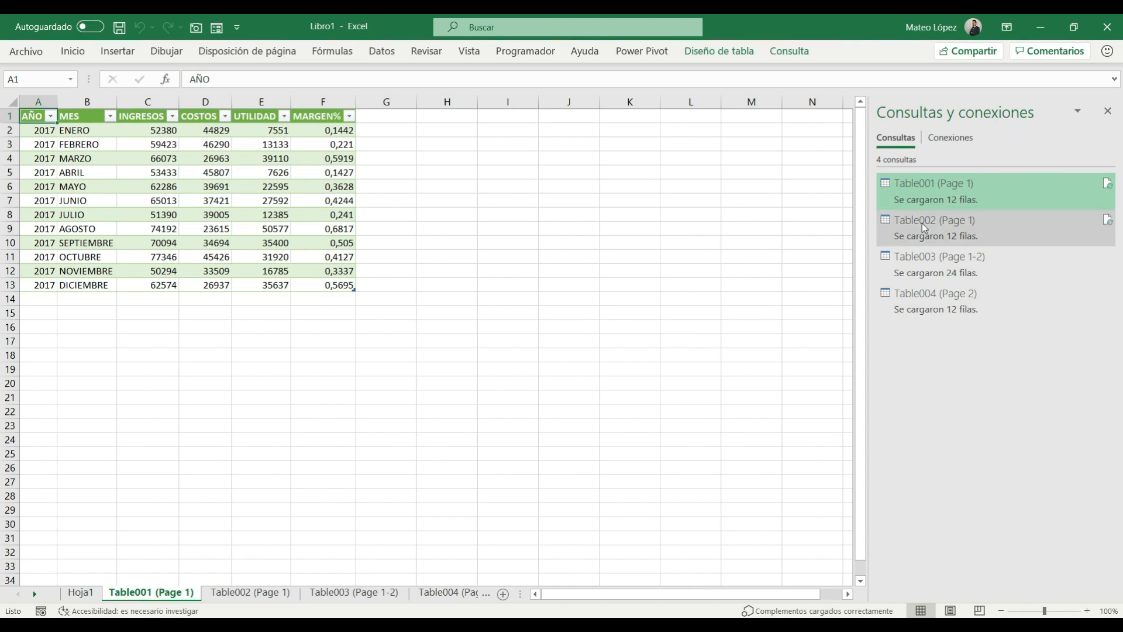
Step: Review the four loaded queries, Table001 through Table004, together with the worksheet table each one feeds
click(921, 269)
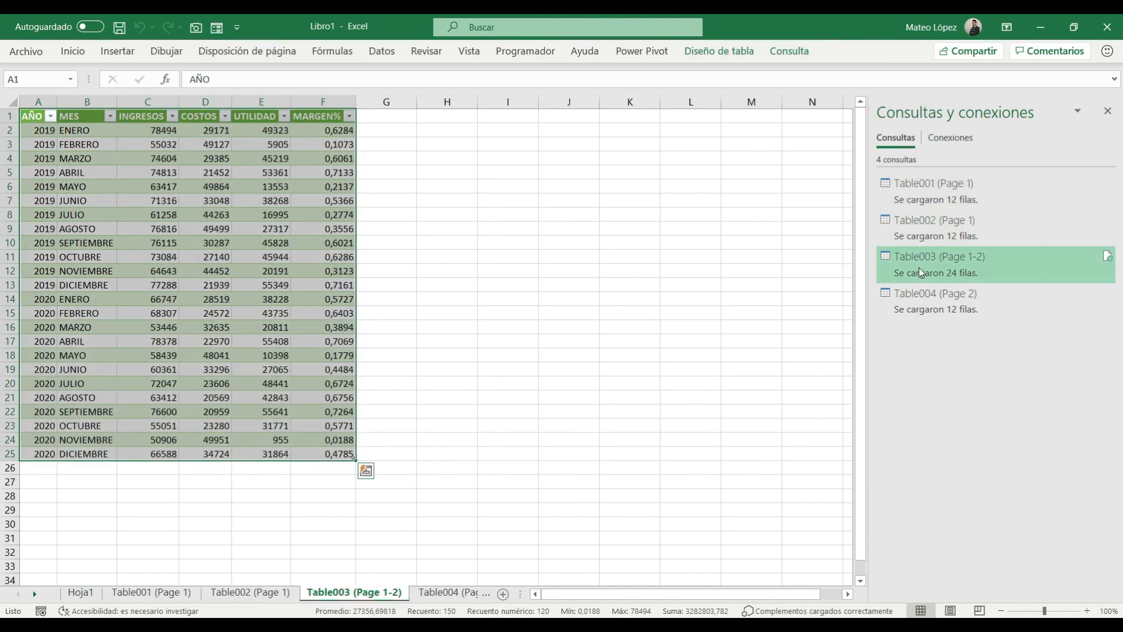
click(917, 299)
click(917, 196)
click(917, 223)
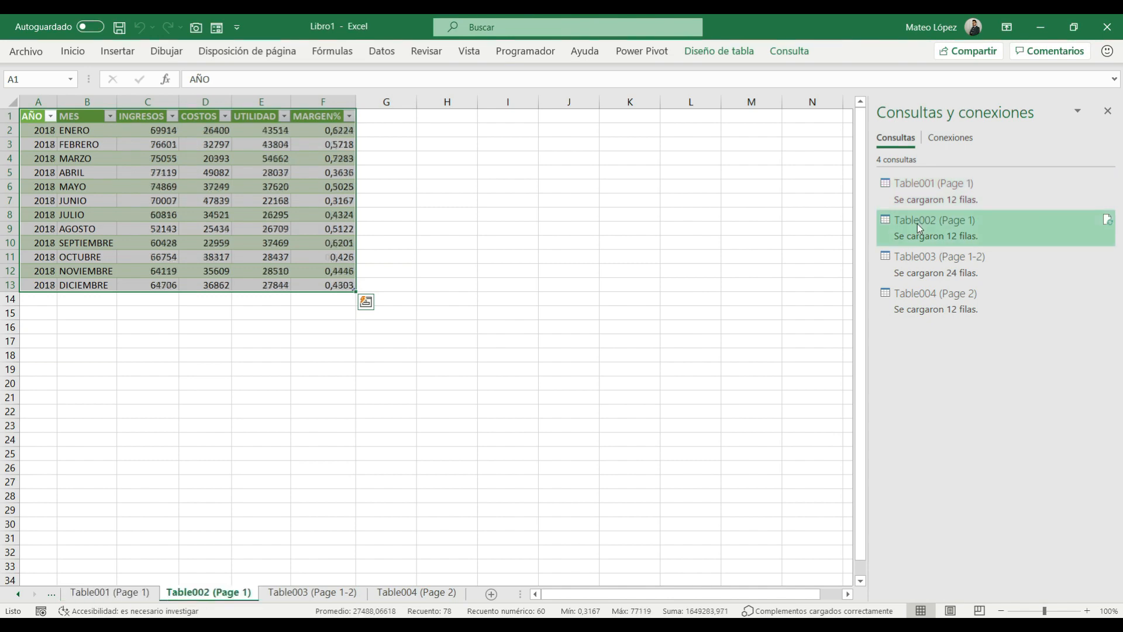
mouse_move(910, 269)
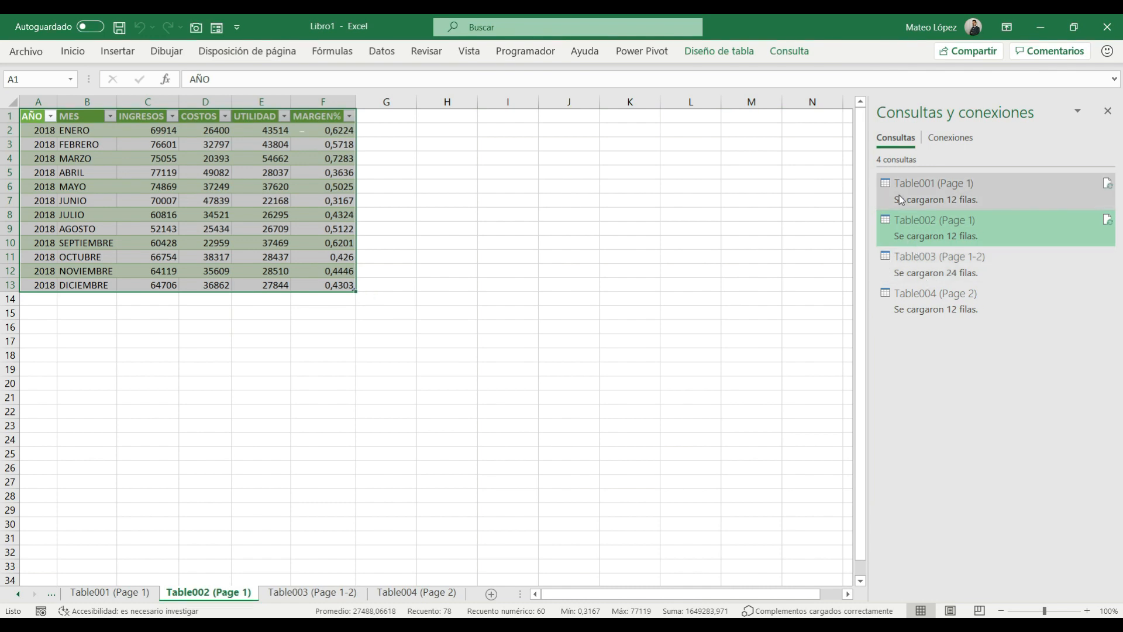
Step: Open the Table001 (Page 1) query for editing in the Power Query Editor
click(906, 200)
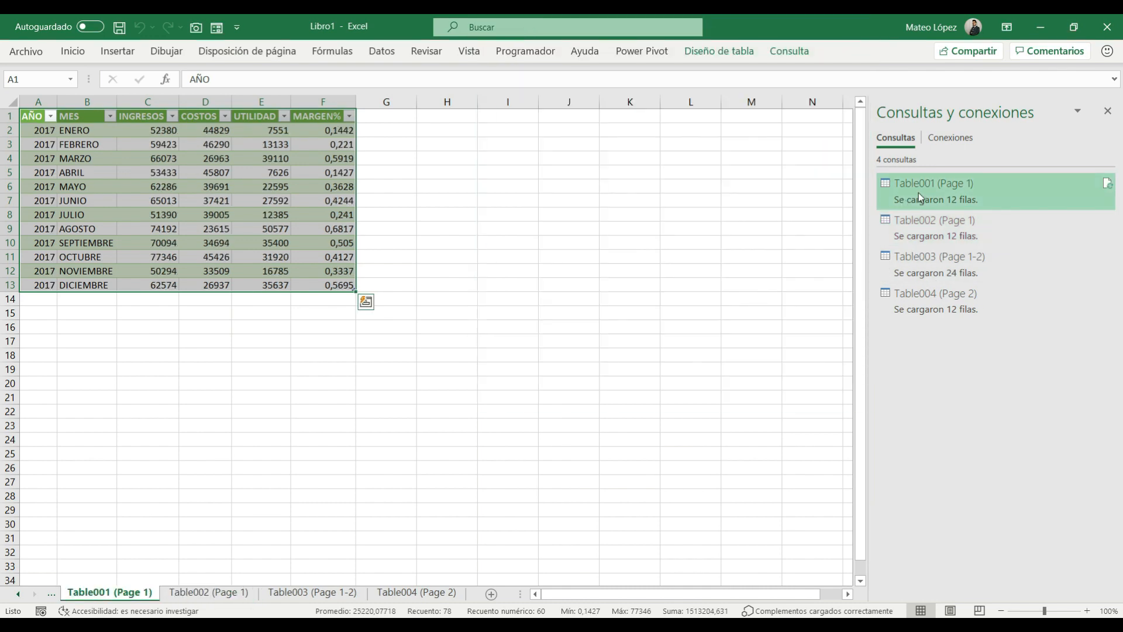
right_click(918, 192)
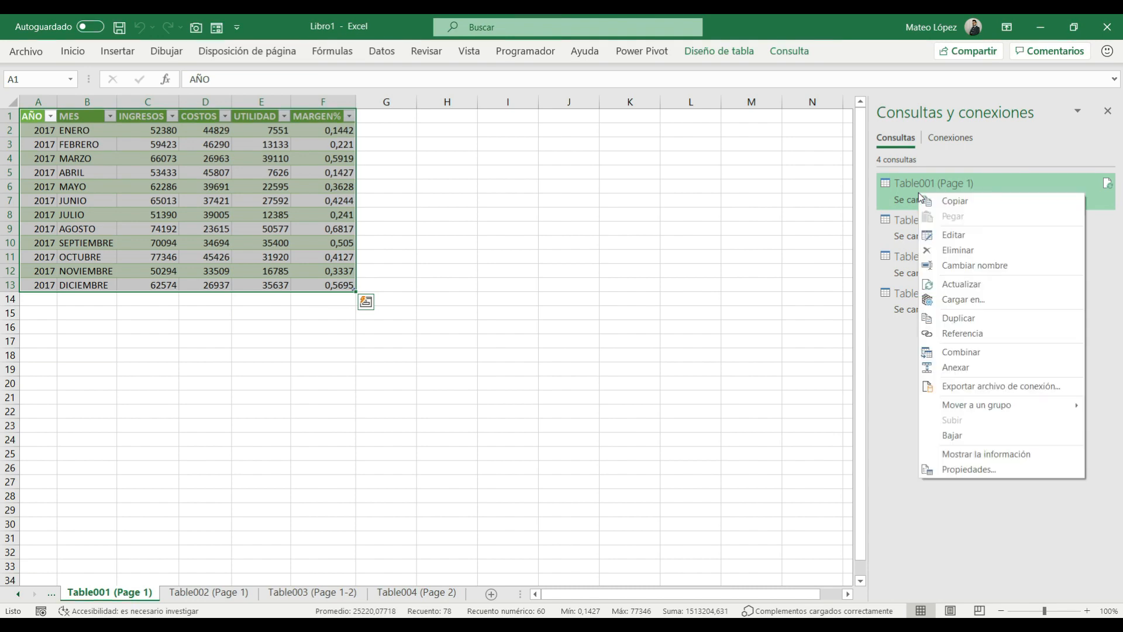
click(953, 237)
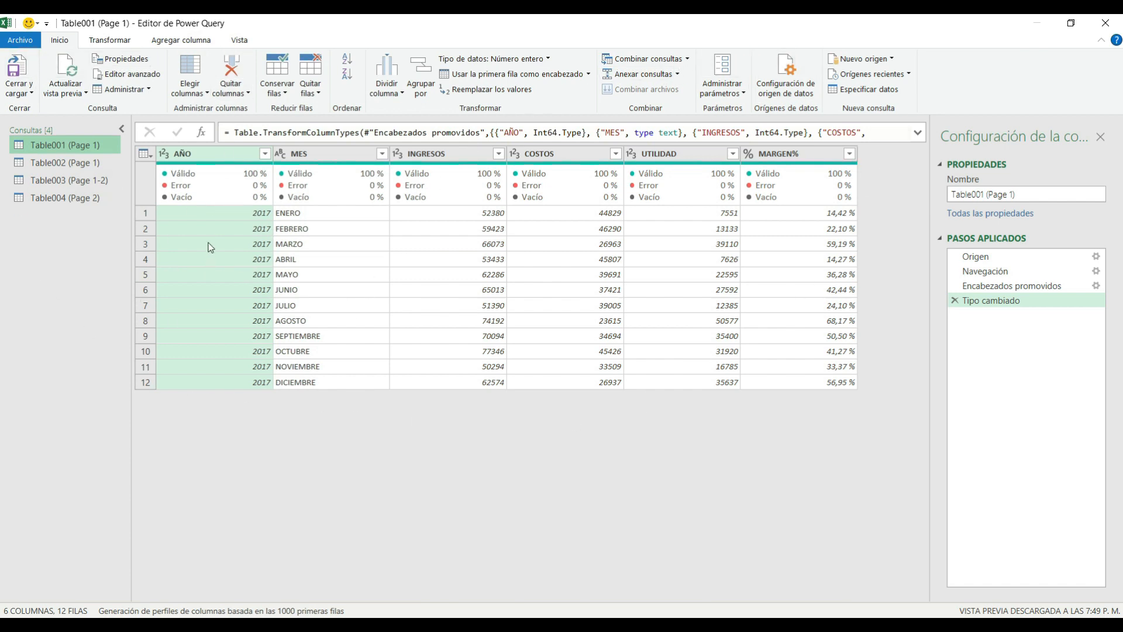
Step: Go through the Table001 to Table004 queries in the editor and compare their years and column headings
click(56, 147)
click(62, 162)
click(63, 180)
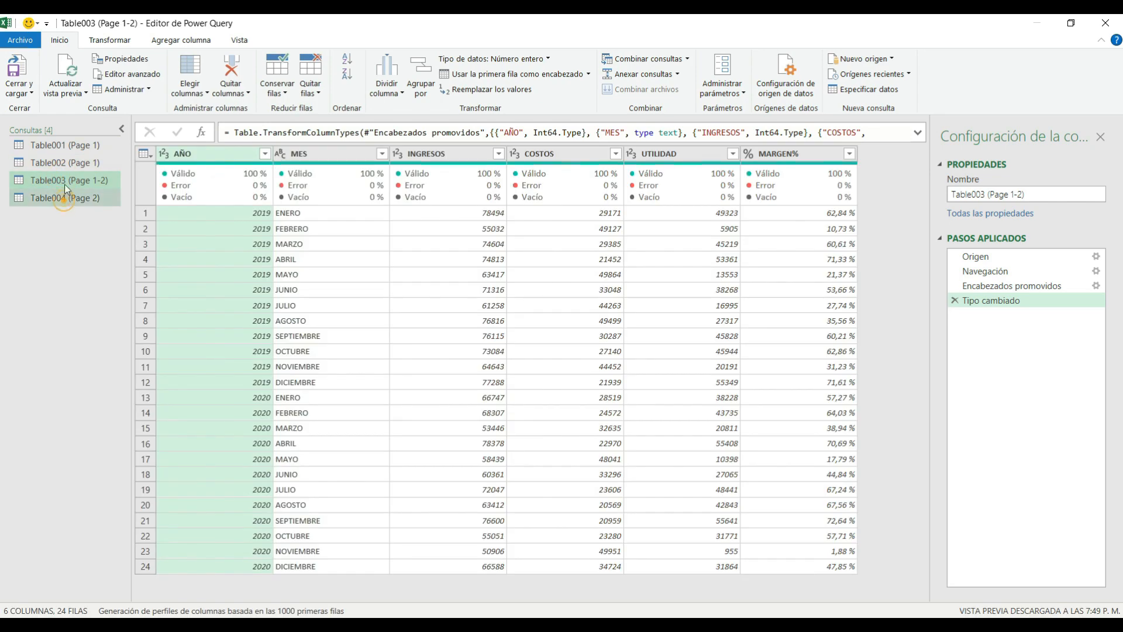
click(65, 196)
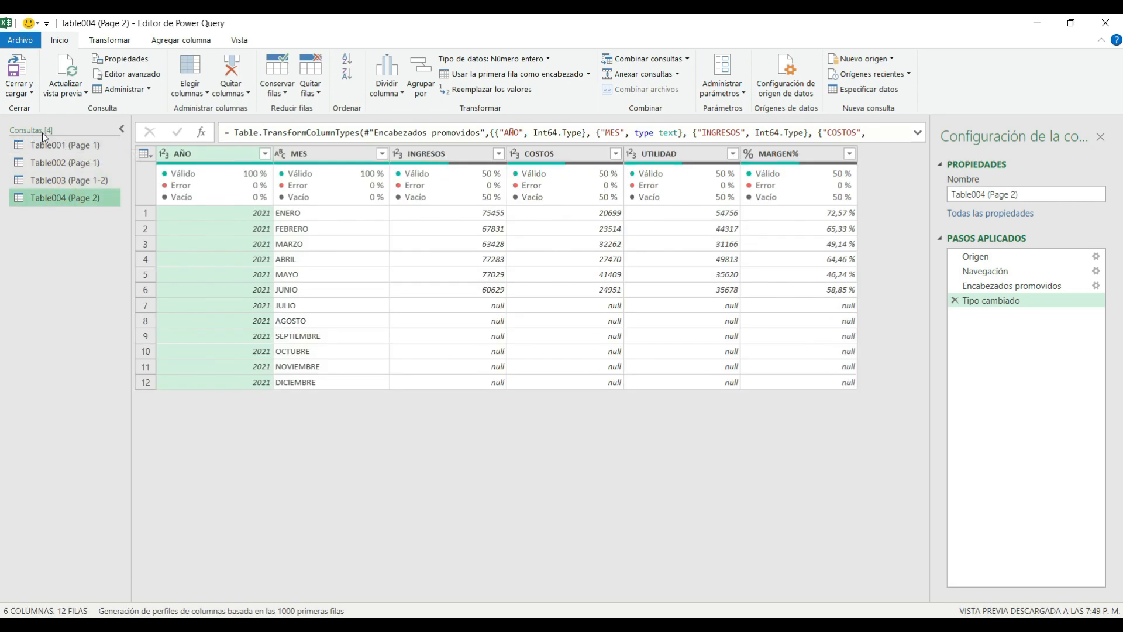
click(59, 140)
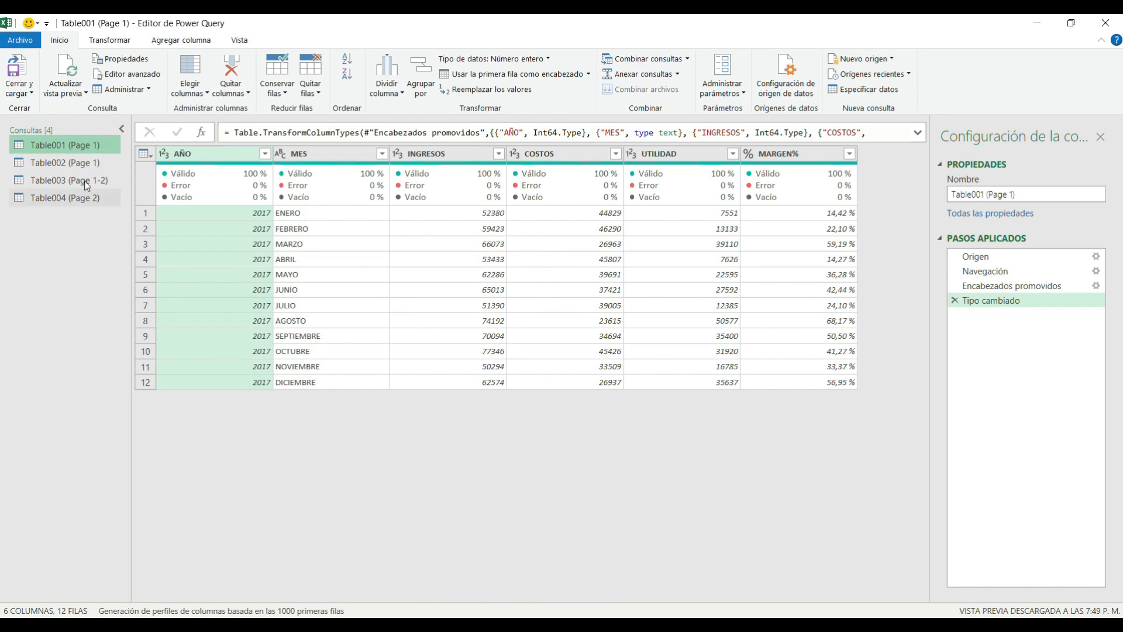
click(74, 163)
click(74, 181)
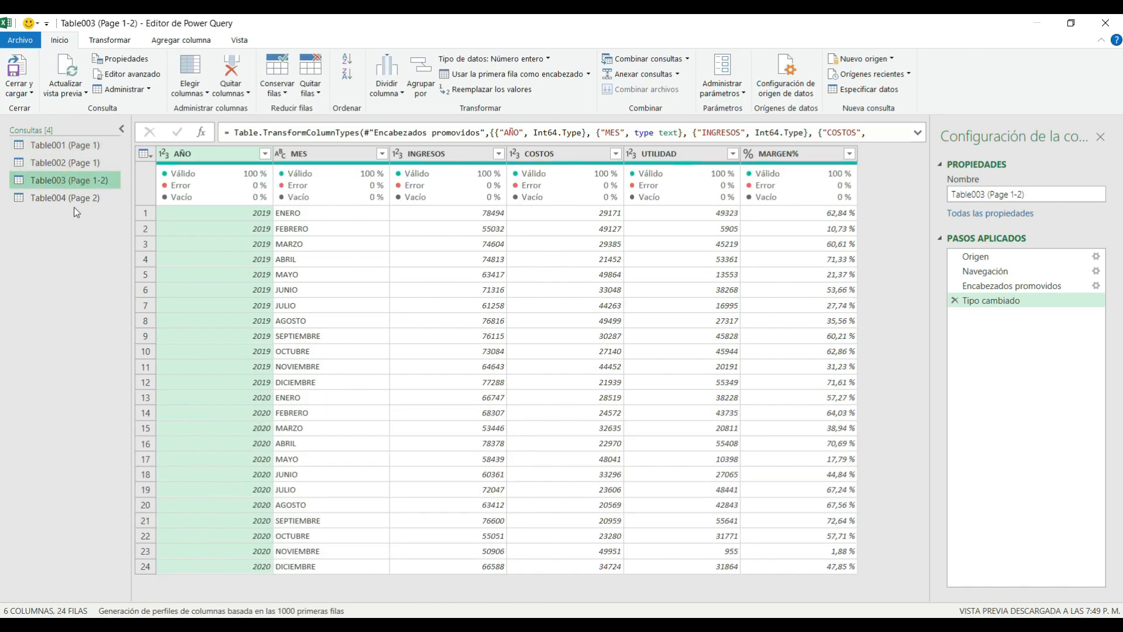
click(74, 198)
click(75, 146)
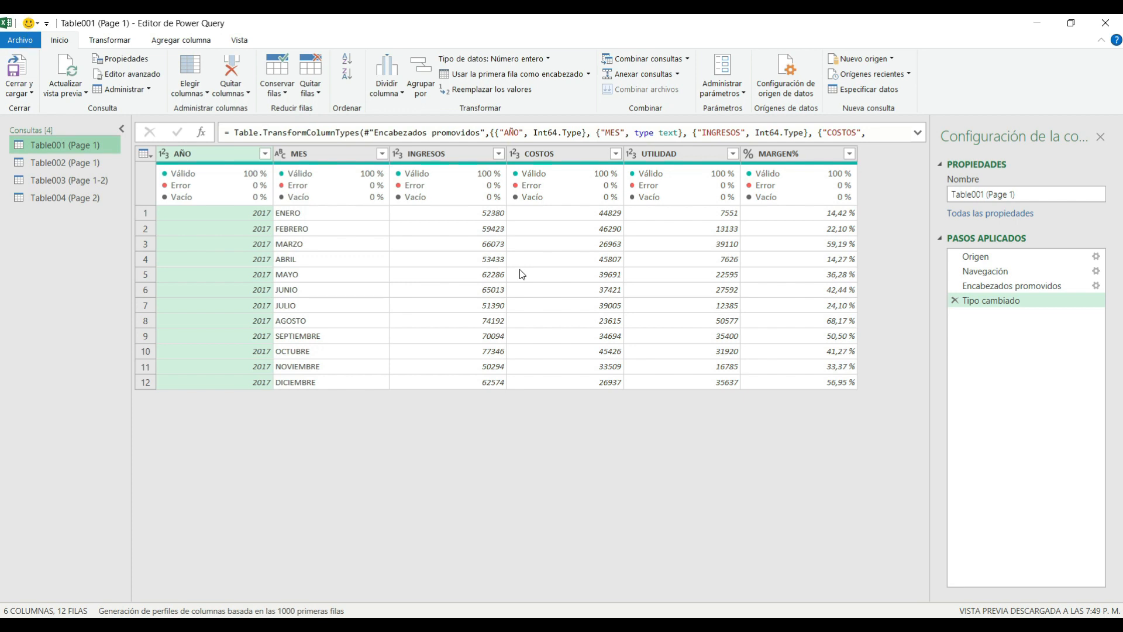
click(56, 161)
click(58, 180)
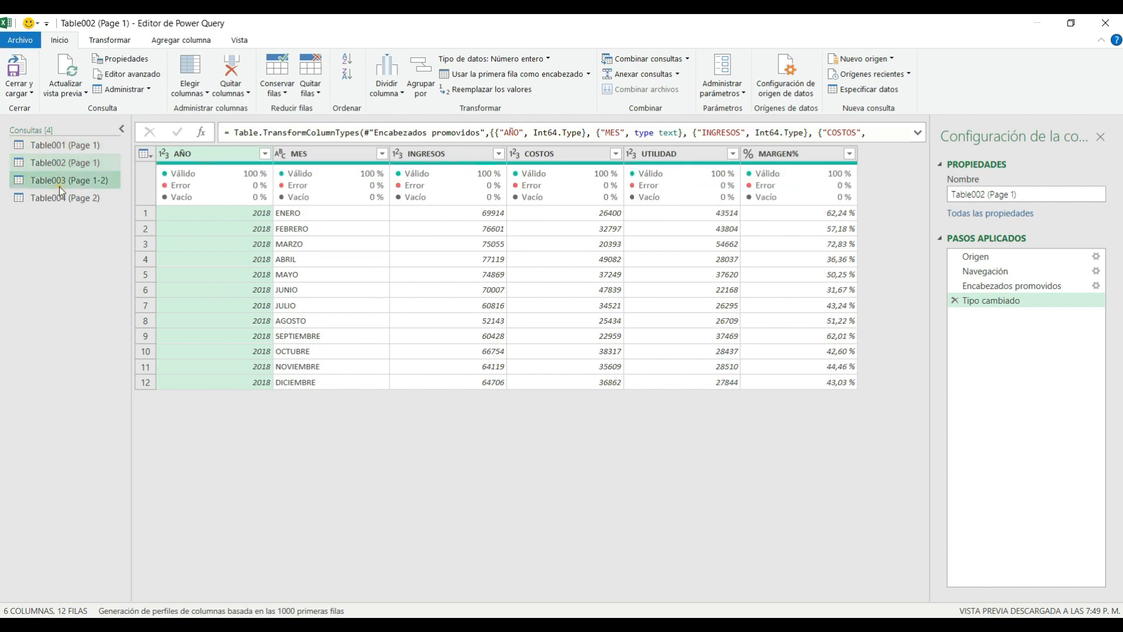
click(63, 201)
click(66, 145)
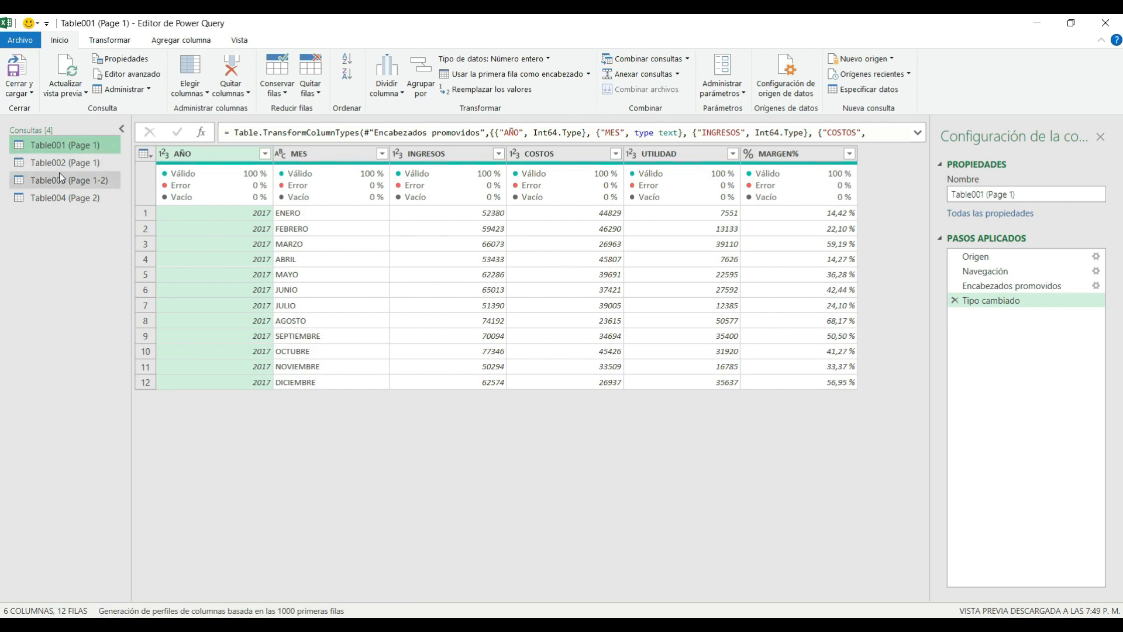
click(59, 165)
click(59, 181)
click(65, 195)
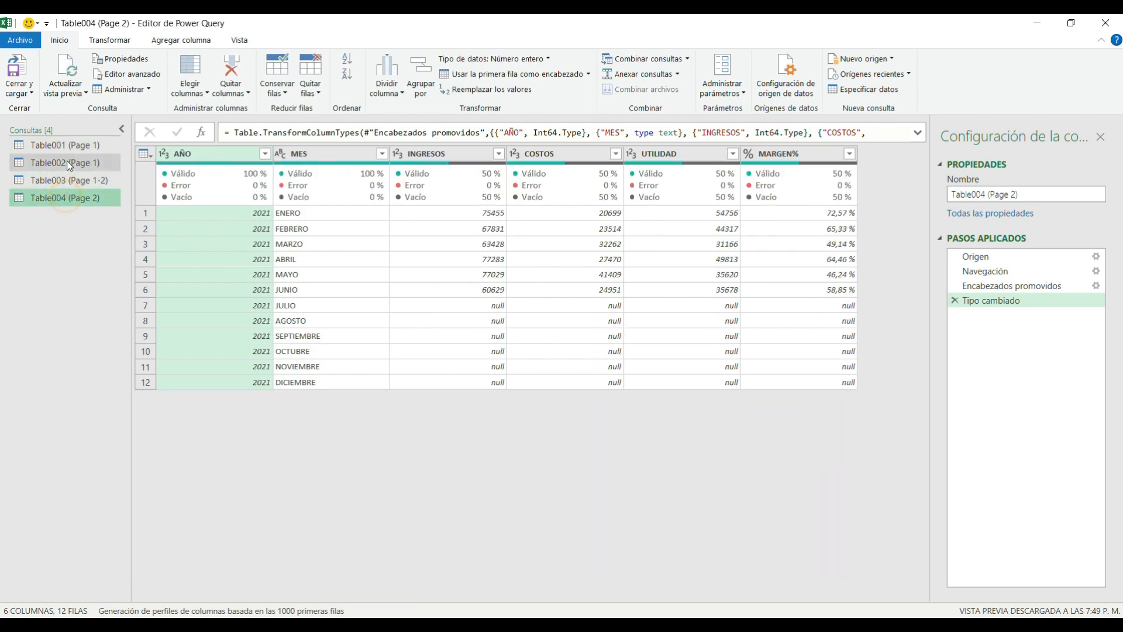
Step: Append Table001, Table002, Table003 and Table004, in that order, into a new query using the three-or-more-tables option
click(67, 148)
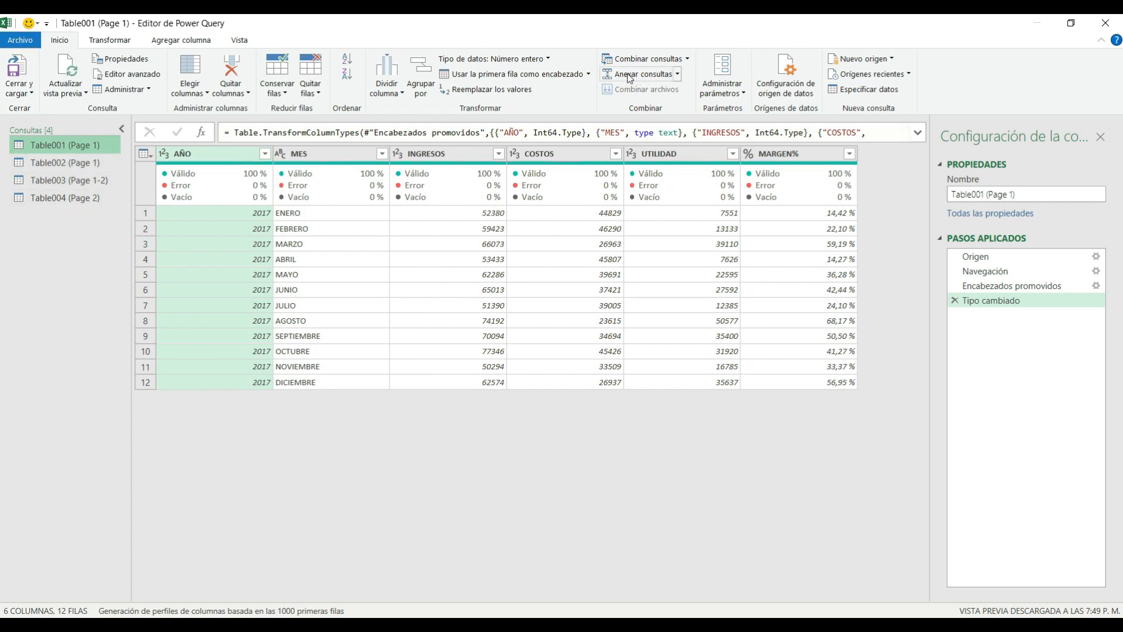
click(677, 76)
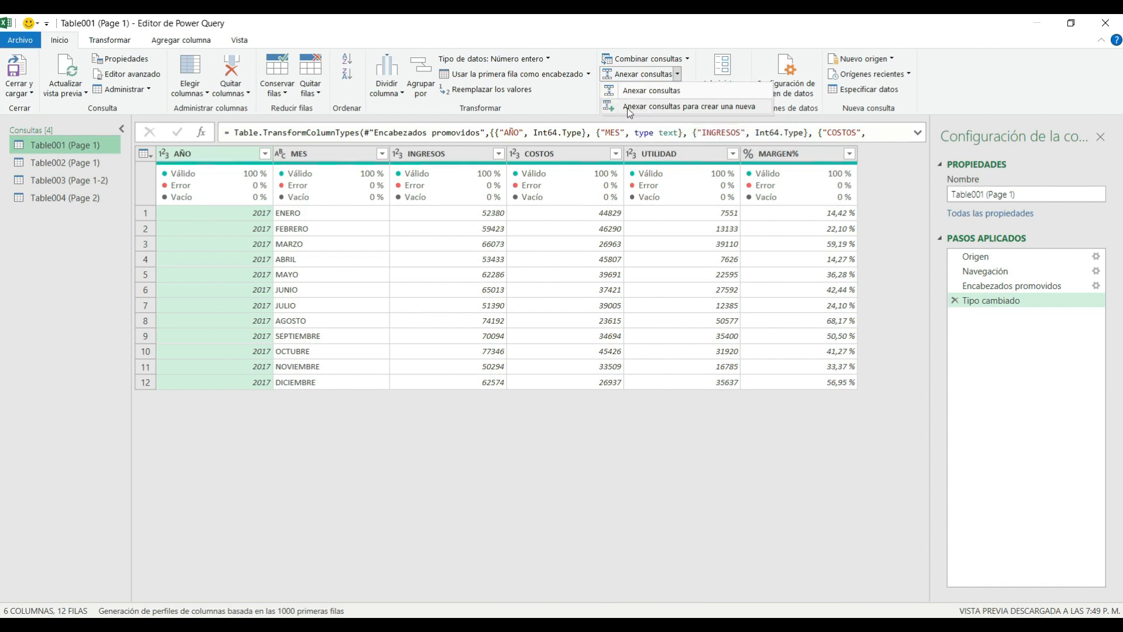
click(696, 107)
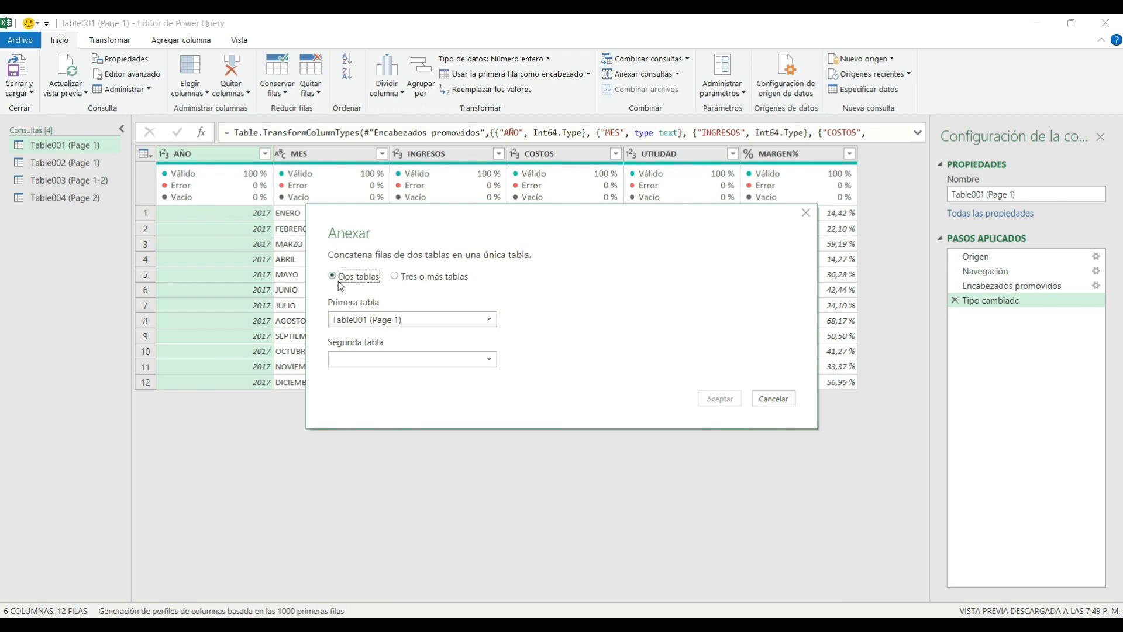
click(396, 276)
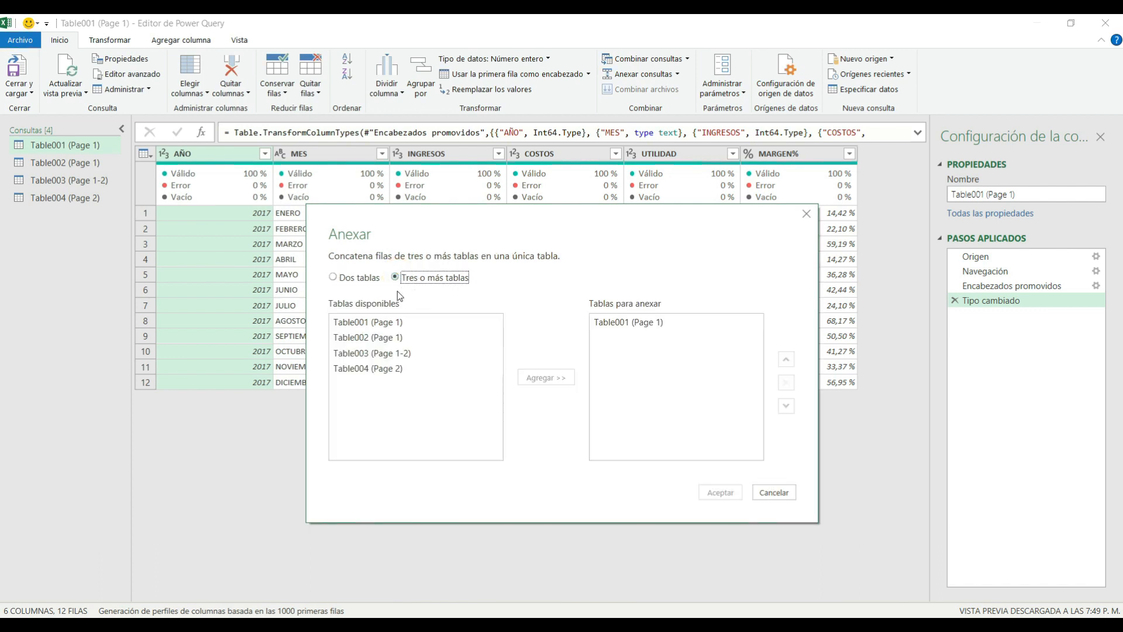
click(381, 337)
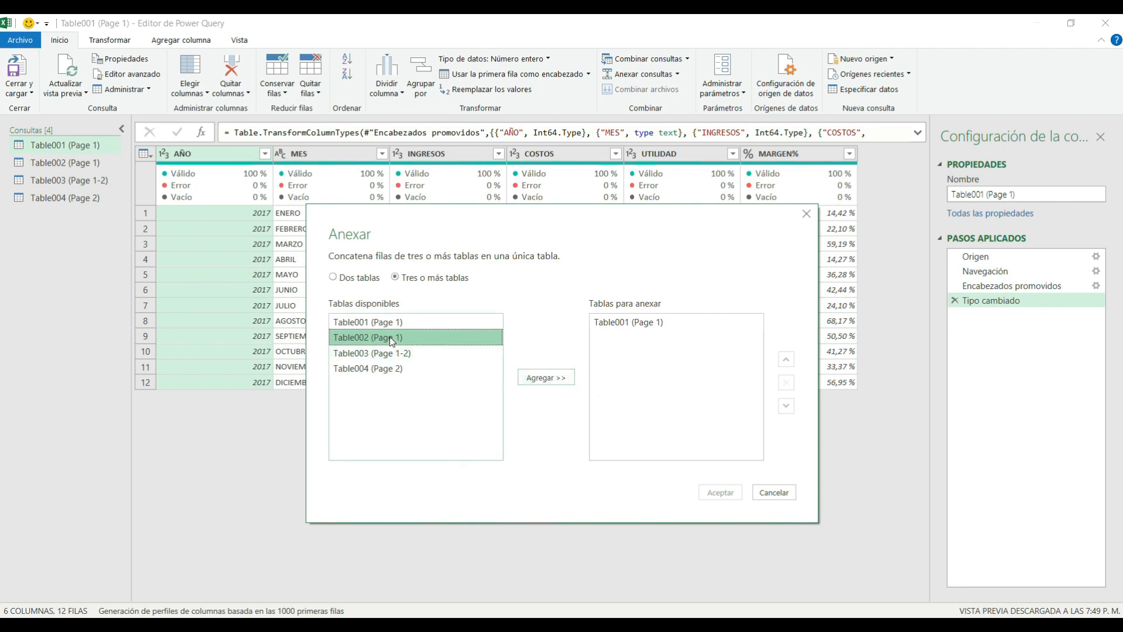
click(530, 378)
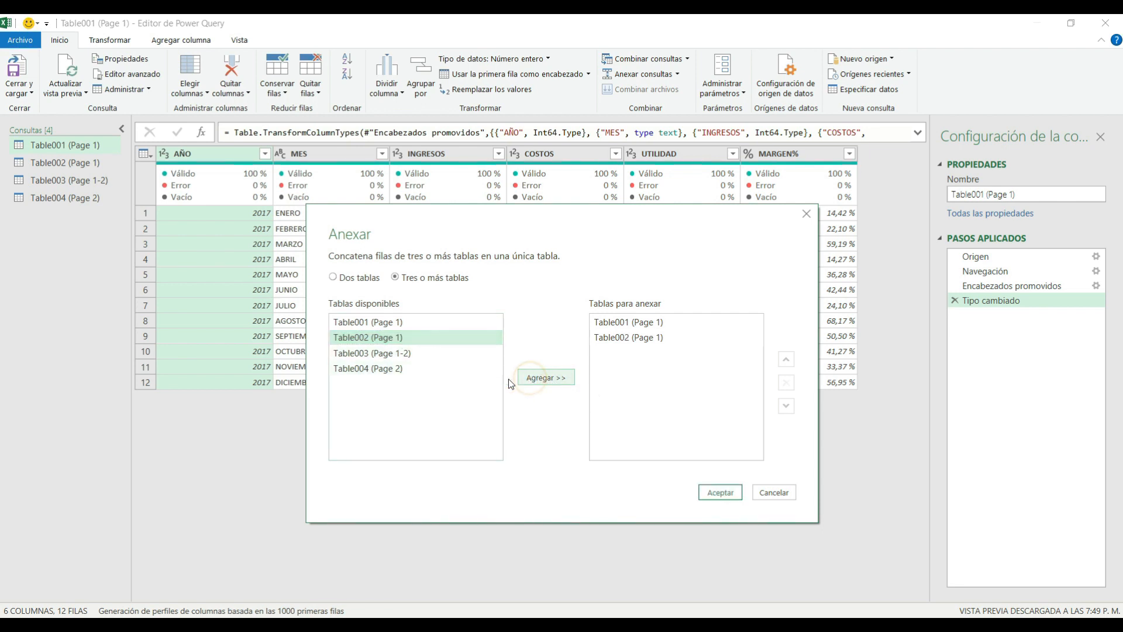
click(412, 353)
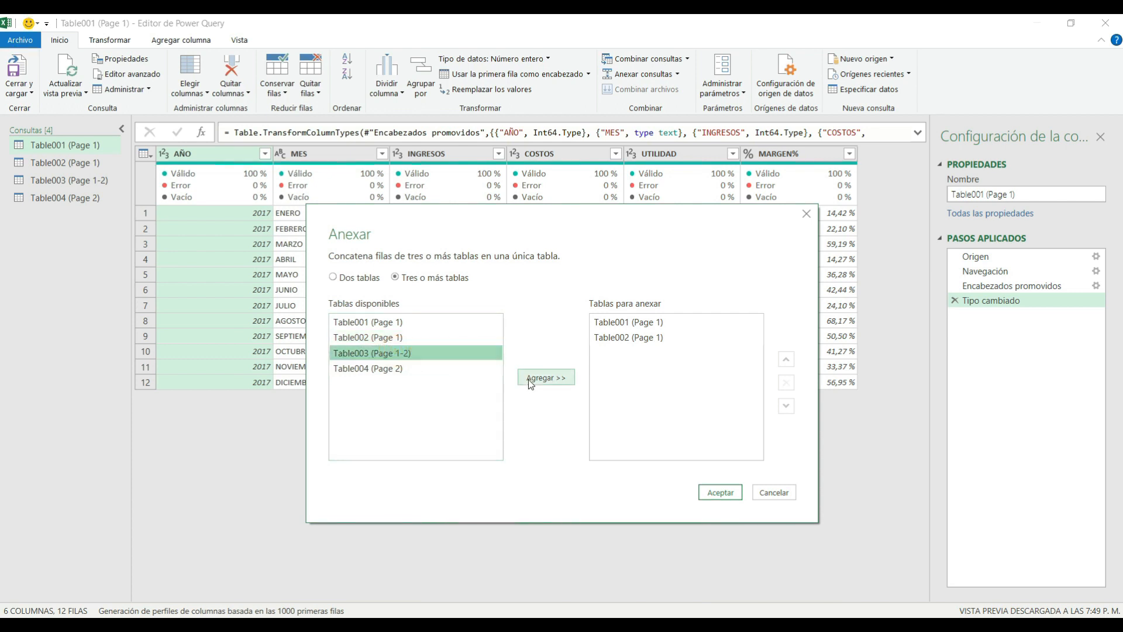
click(529, 378)
click(398, 368)
click(546, 377)
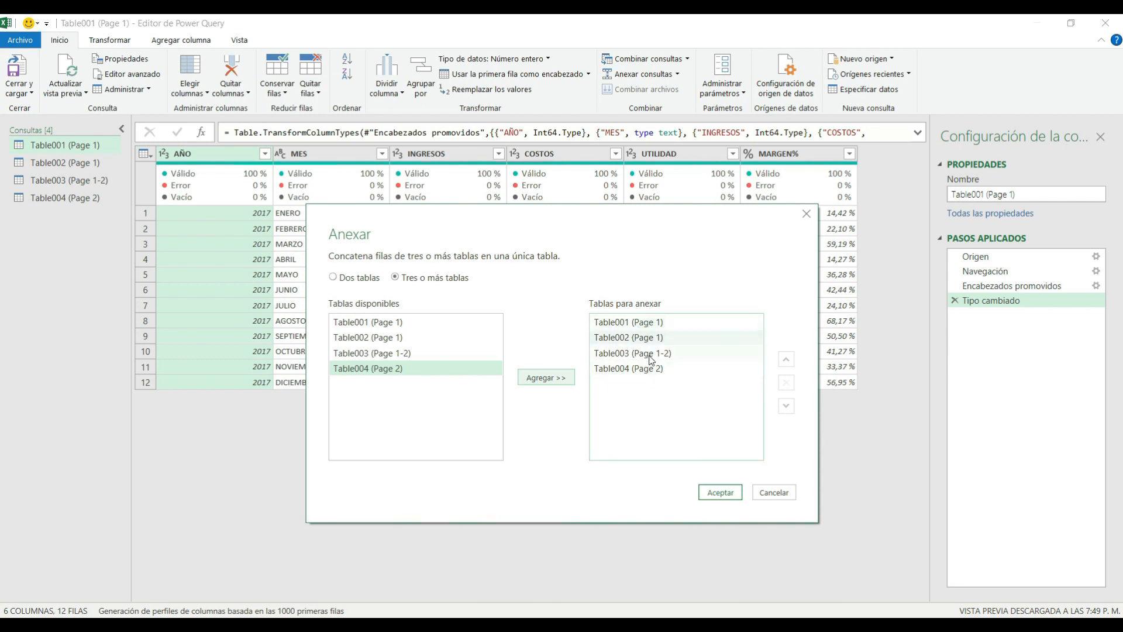
click(715, 495)
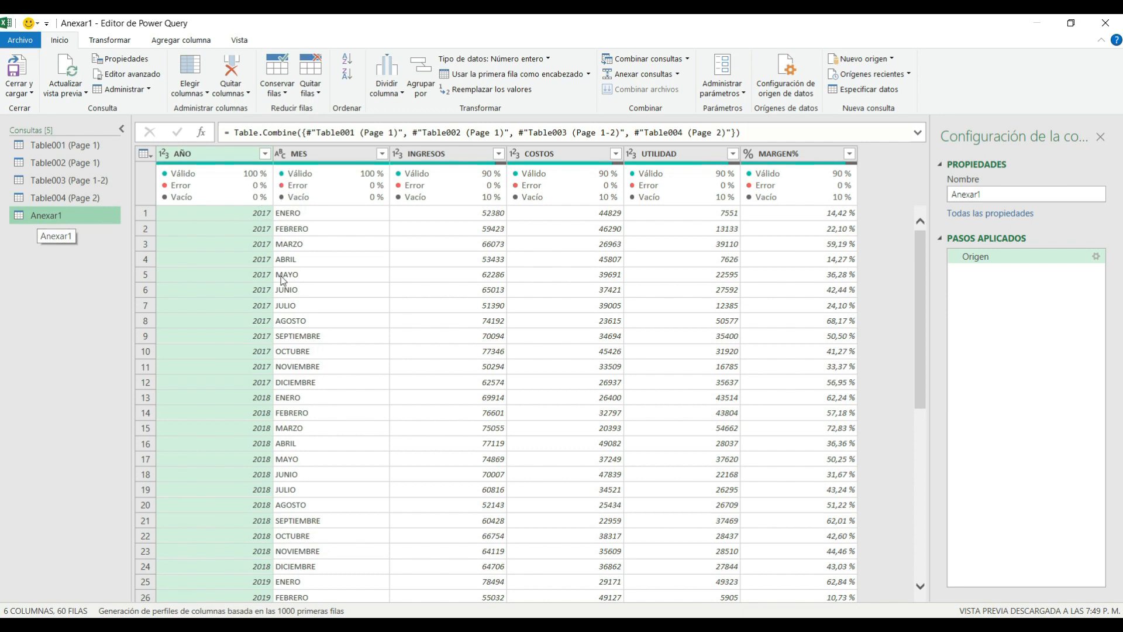
Step: Examine the rows of the appended query by year, from the first 2017 records through those of 2021
click(261, 214)
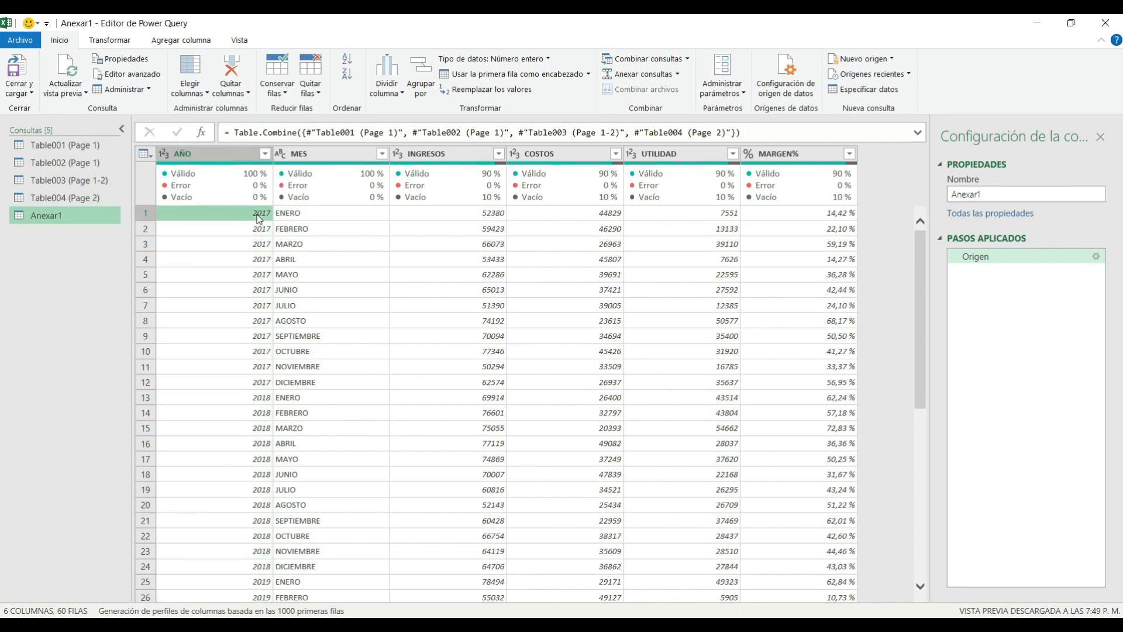
scroll(260, 298, down, 1)
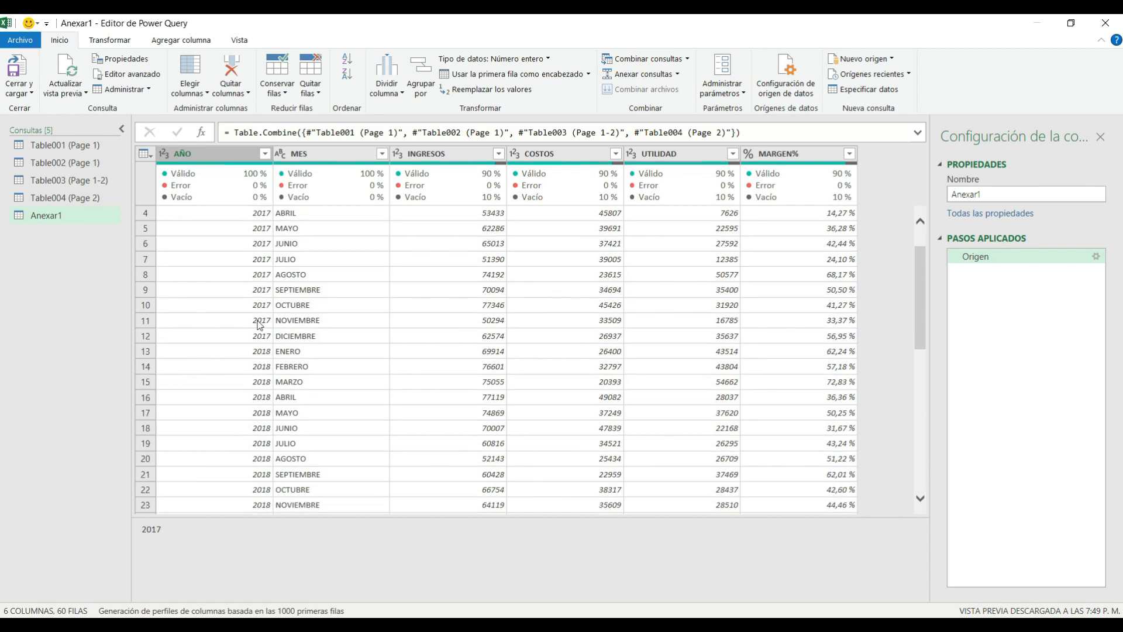
scroll(259, 327, down, 1)
click(257, 325)
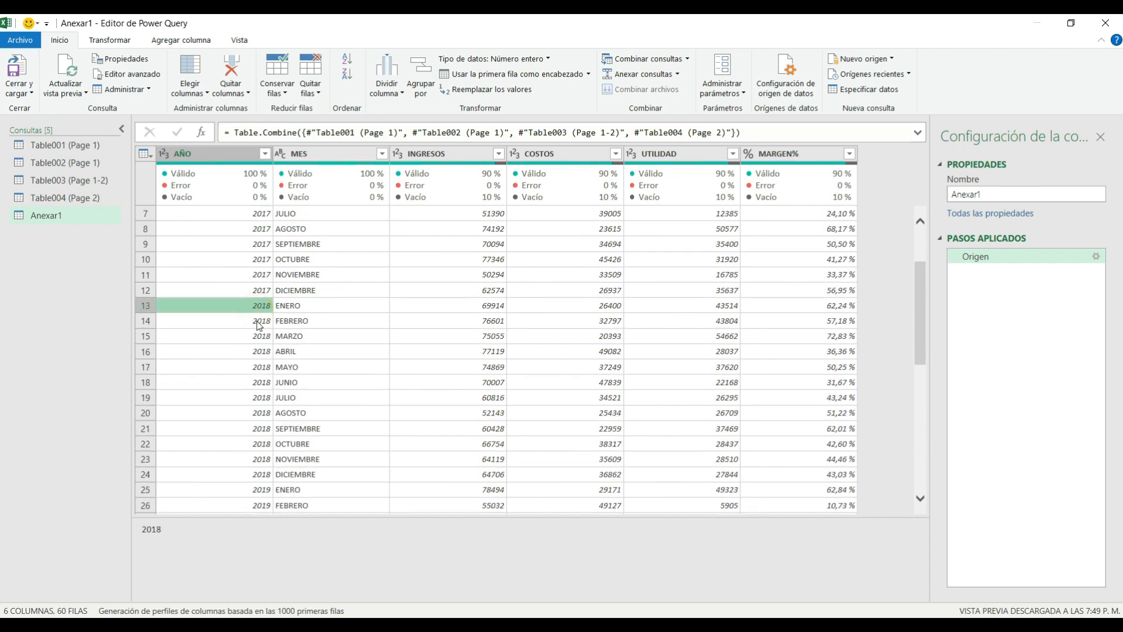
click(258, 338)
click(259, 351)
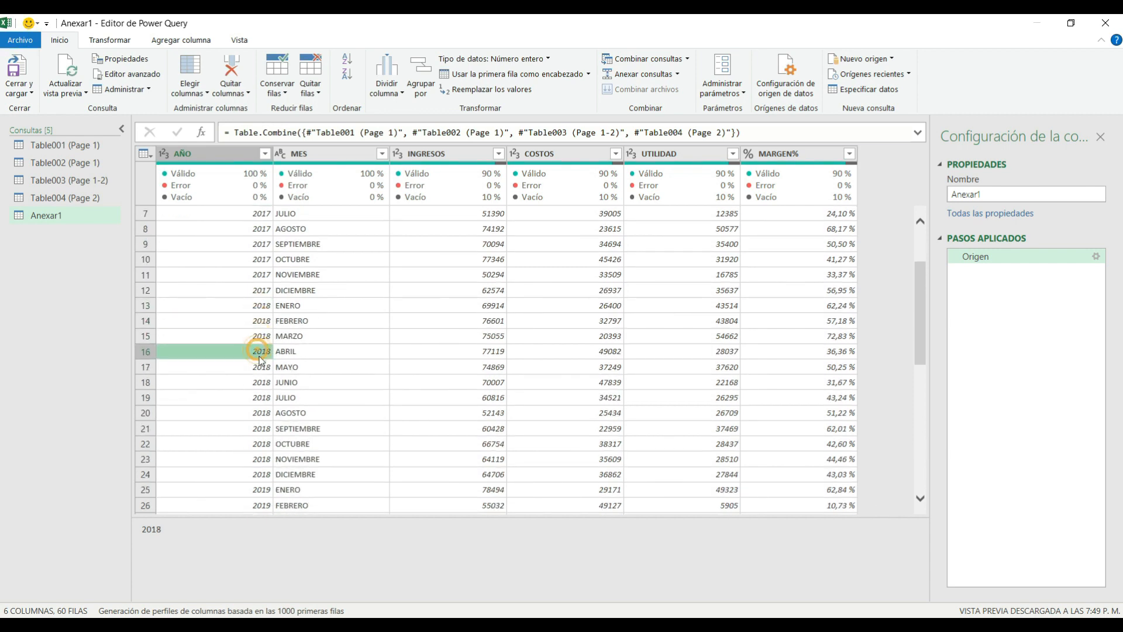
click(258, 367)
scroll(266, 397, down, 5)
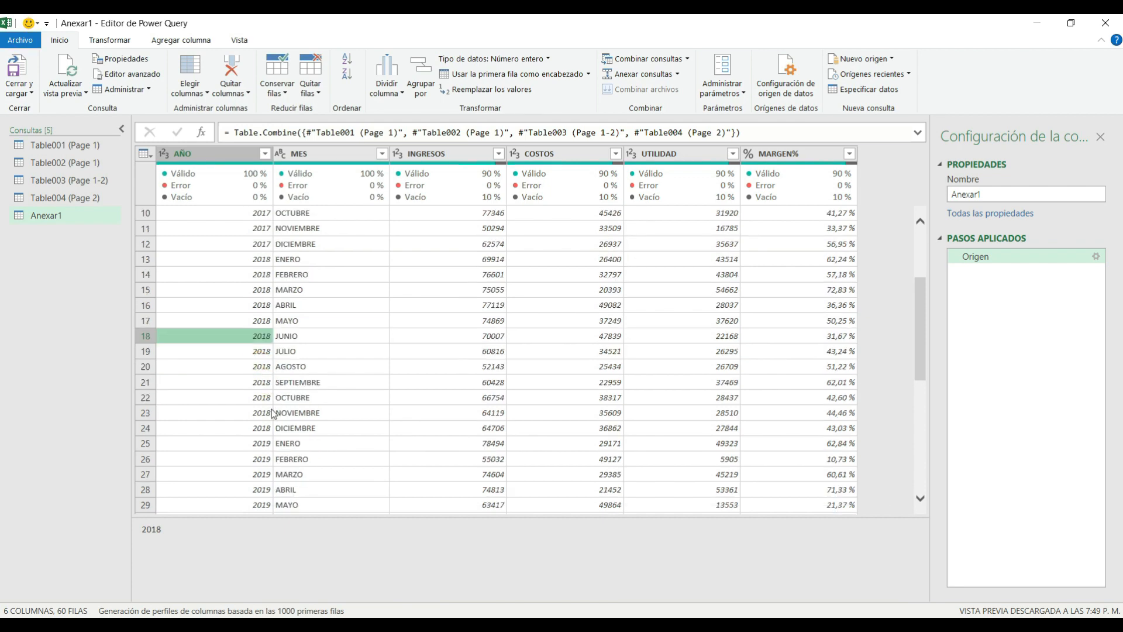
scroll(269, 406, down, 7)
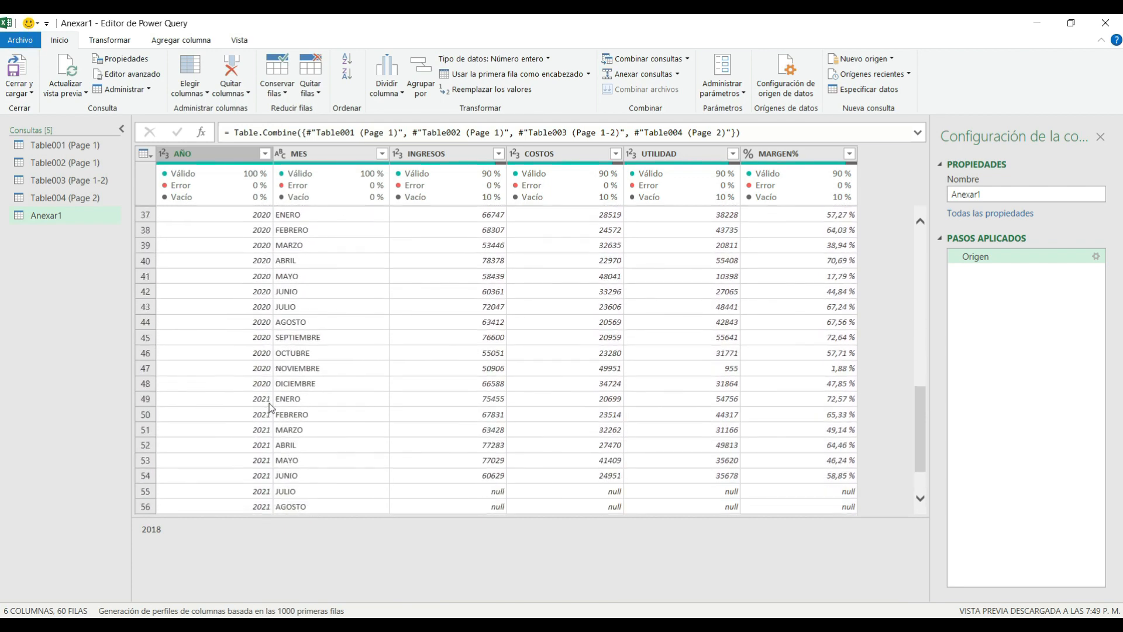
scroll(265, 450, up, 13)
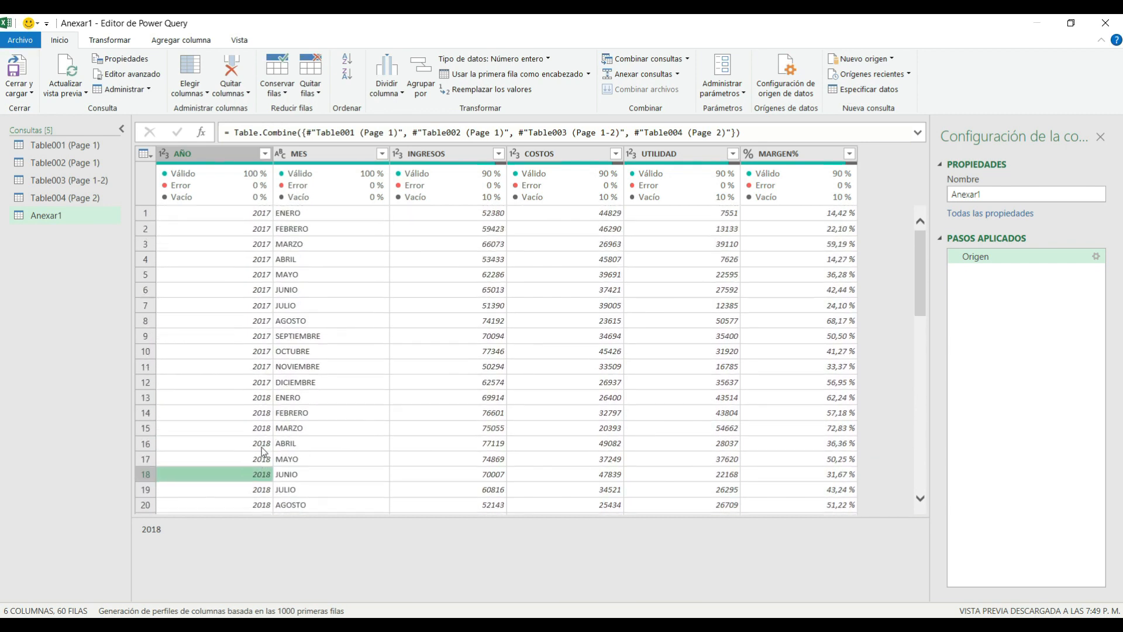
click(221, 168)
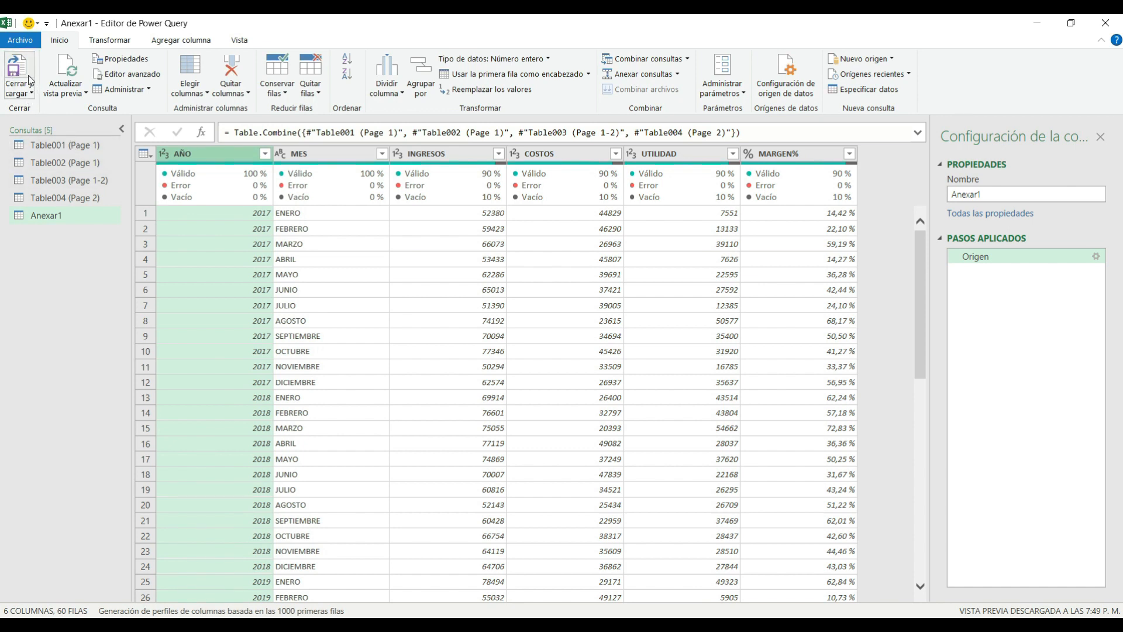
Step: Close the query editor and bring up the load destination options for the appended query
click(28, 93)
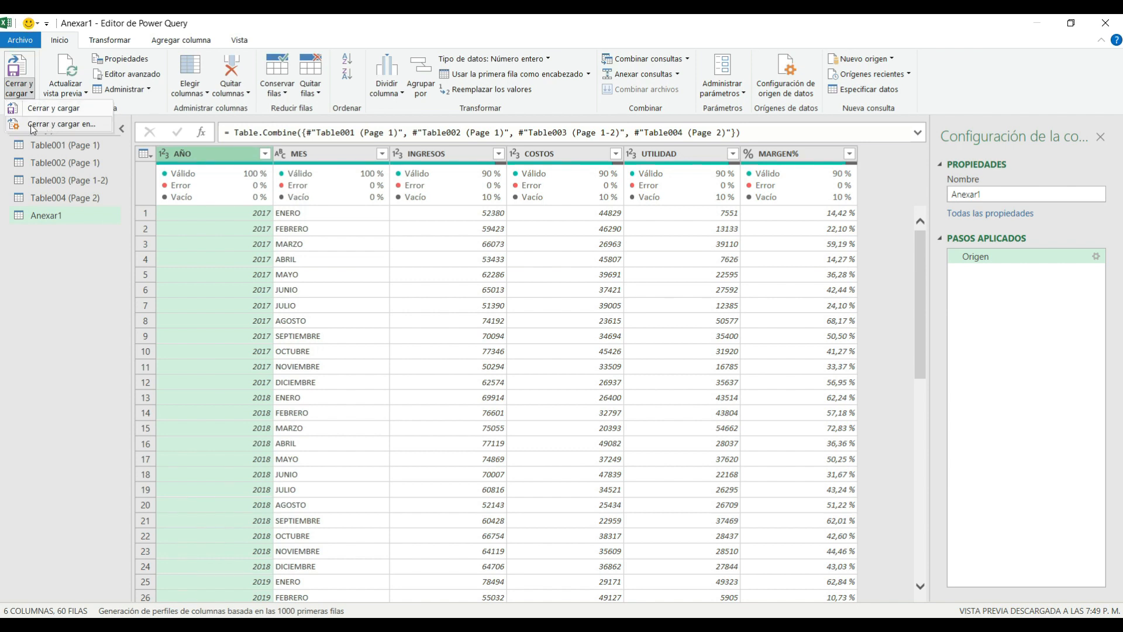
click(90, 126)
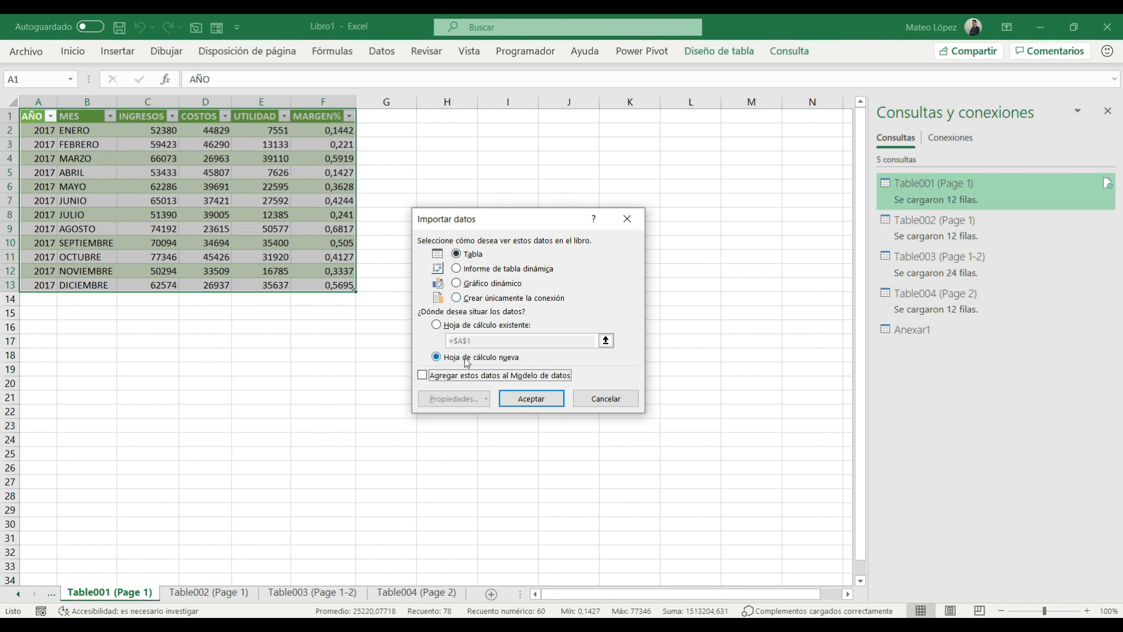
click(443, 327)
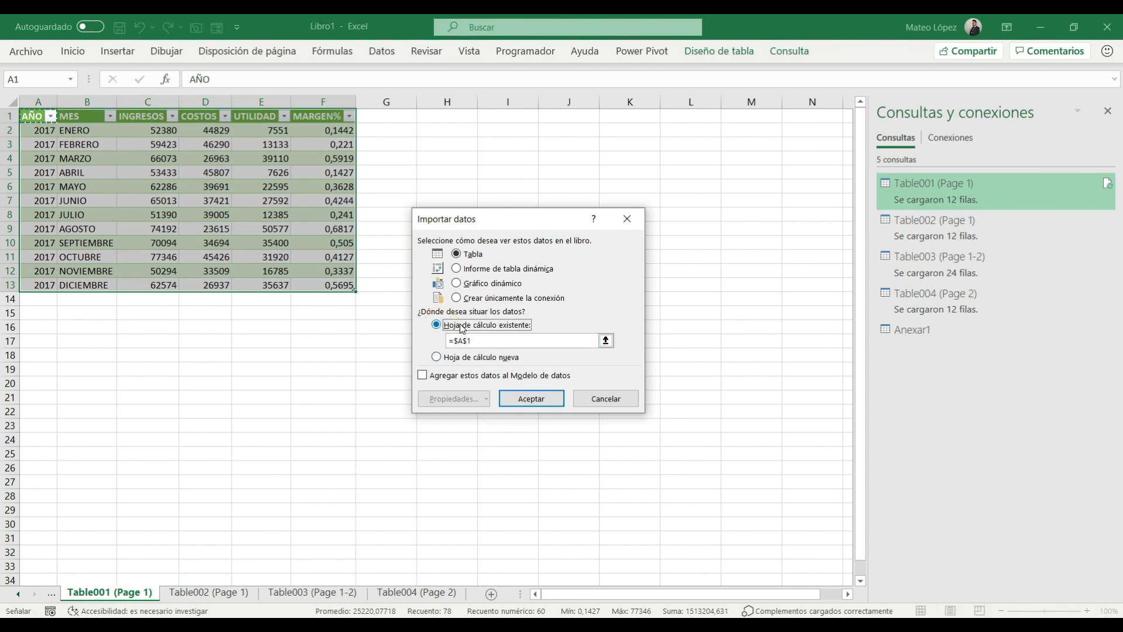
click(475, 338)
click(472, 340)
click(452, 340)
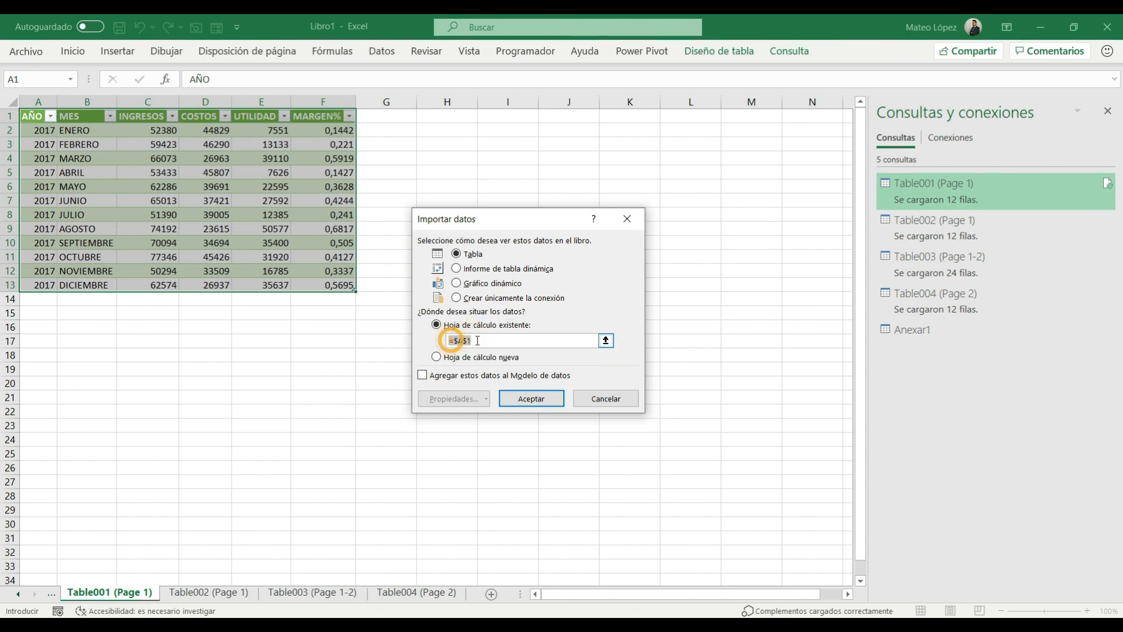
click(444, 326)
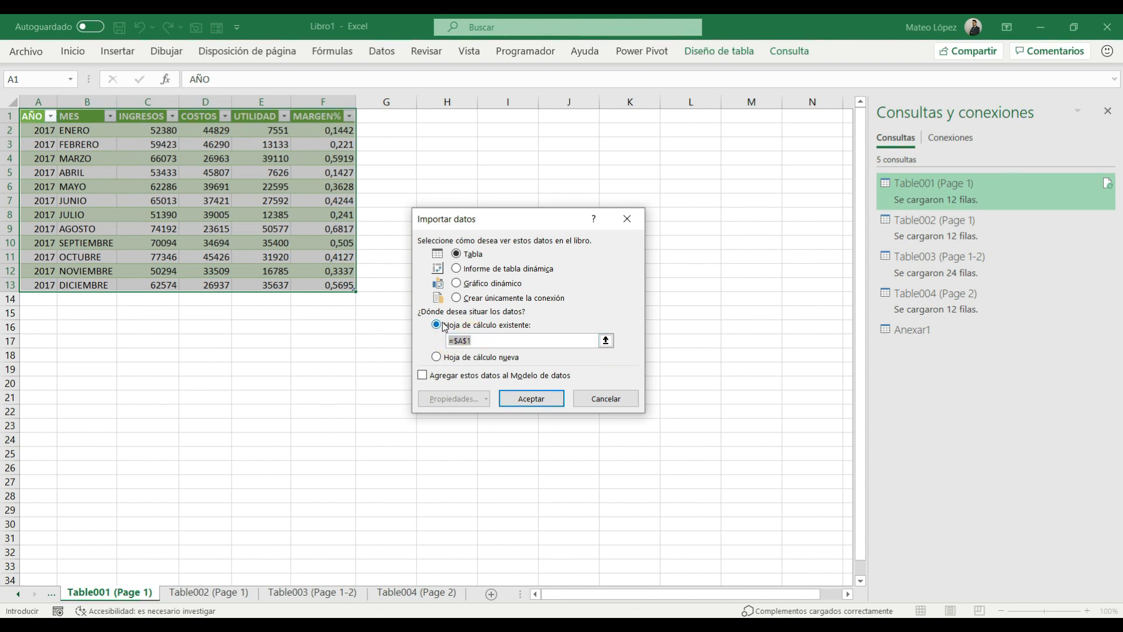
Step: Load the appended query as a table on a new worksheet and look over its rows
click(460, 358)
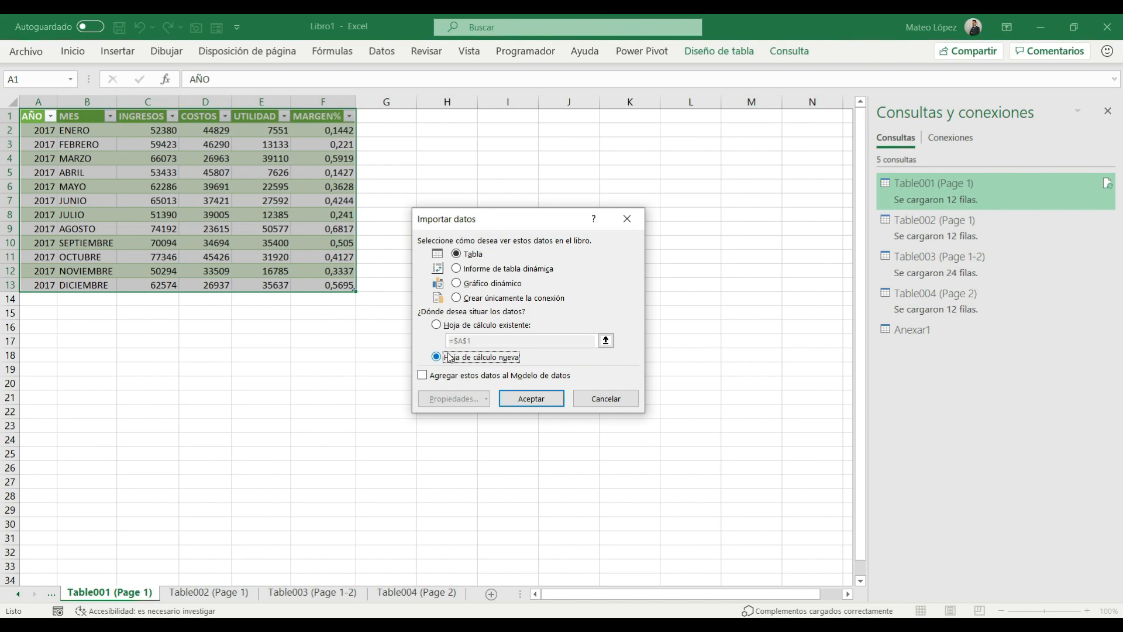
click(531, 398)
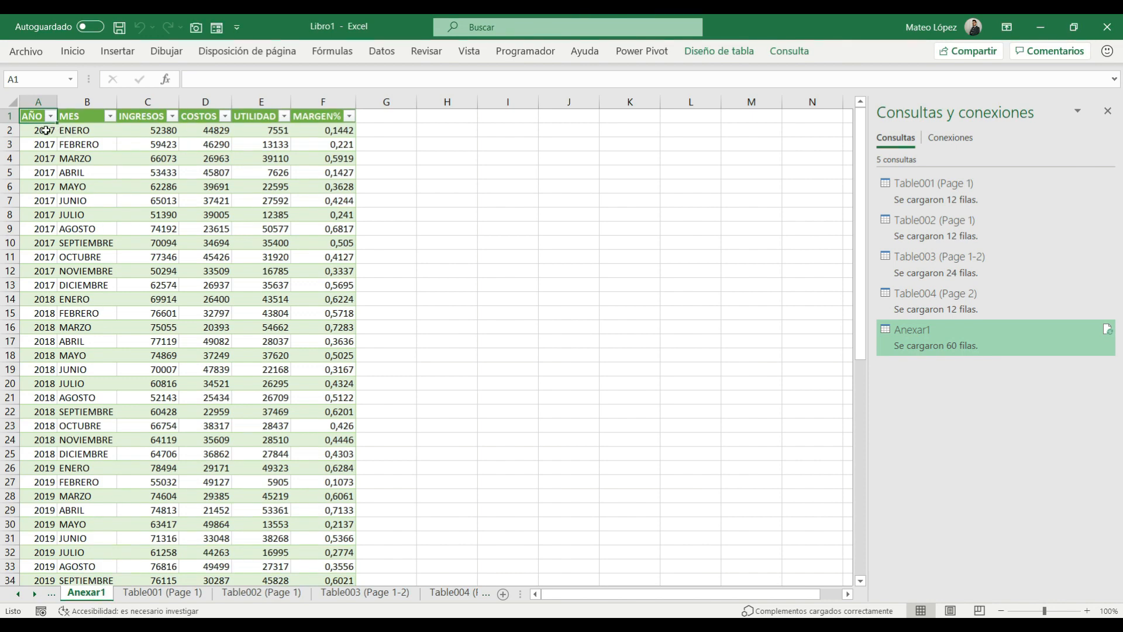
drag(41, 130, 306, 535)
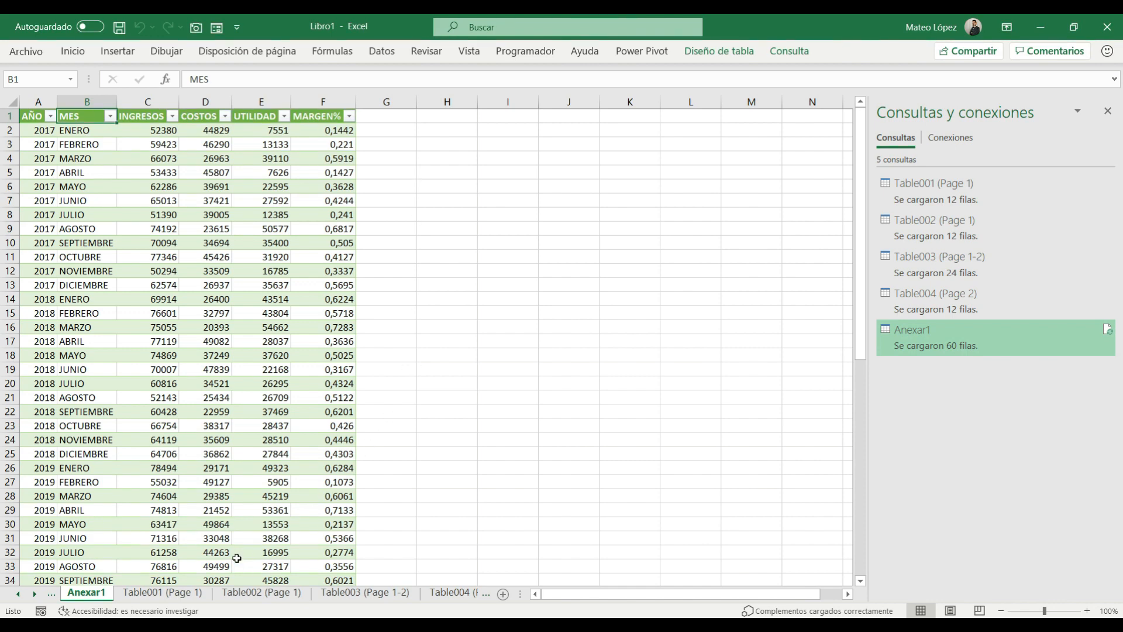
Step: Delete the four worksheets Table001 (Page 1) through Table004 (Page 2) together, and return to the Hoja1 sheet
click(147, 592)
ctrl+click(261, 593)
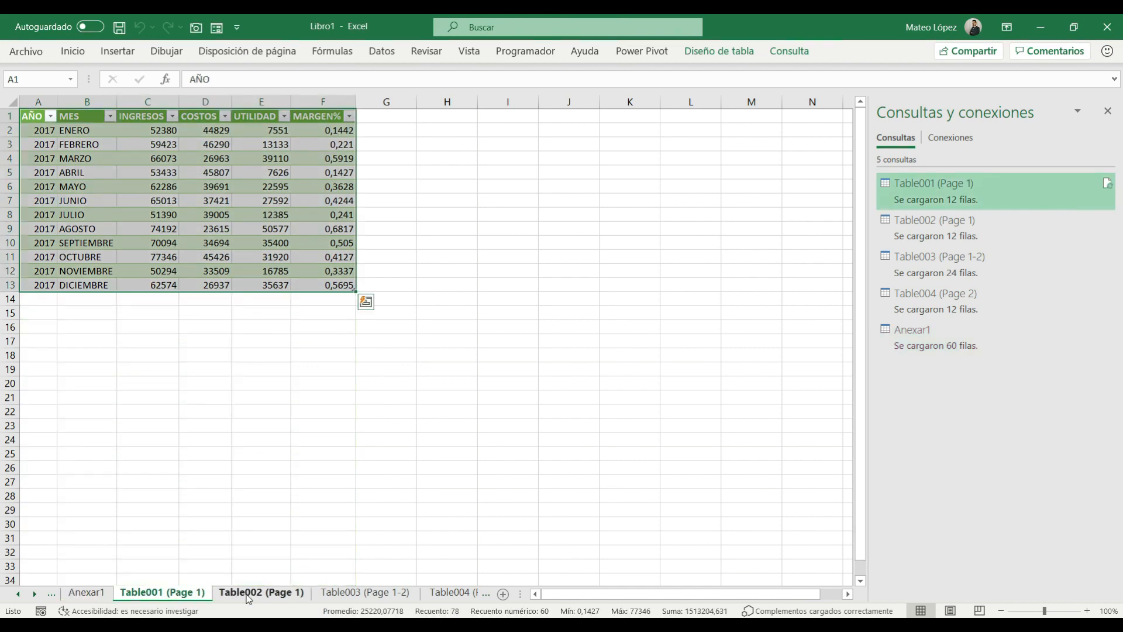
ctrl+click(365, 593)
ctrl+click(449, 594)
right_click(427, 593)
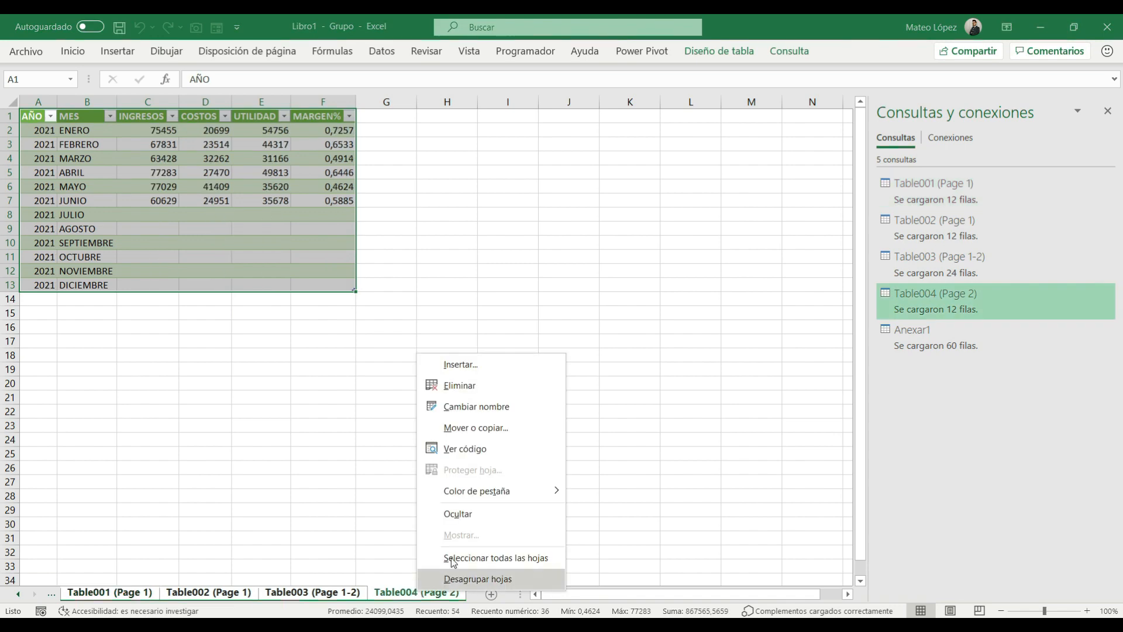
click(481, 389)
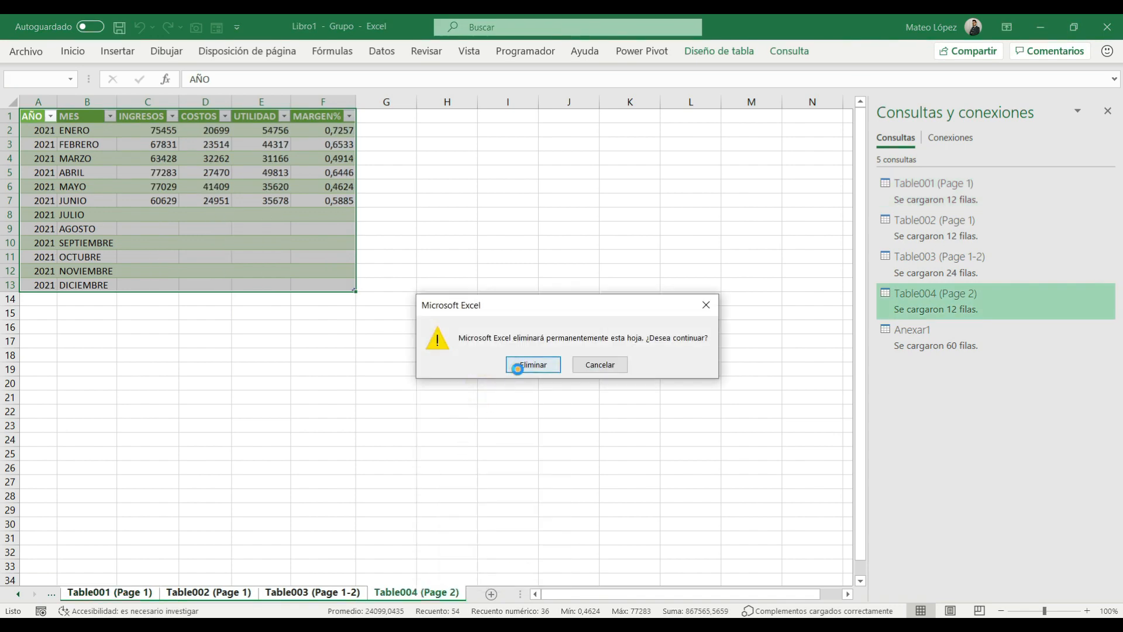
click(517, 366)
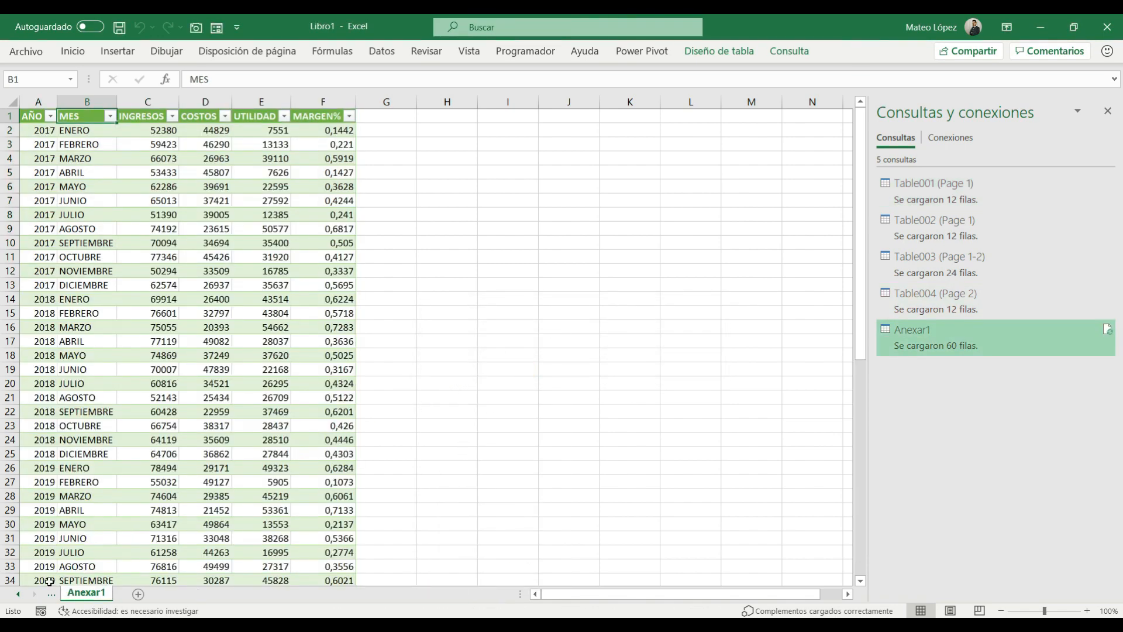
click(22, 595)
click(81, 592)
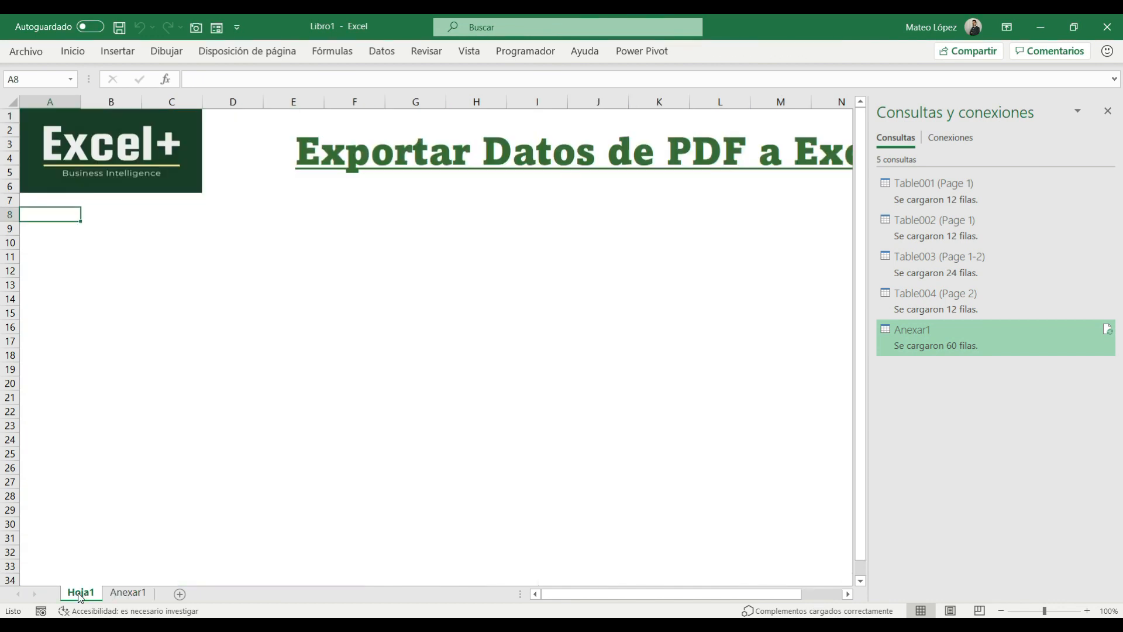
Step: Switch to the 15 PDF A EXCEL folder in File Explorer and open Amortización del prestamo.pdf
mouse_move(526, 624)
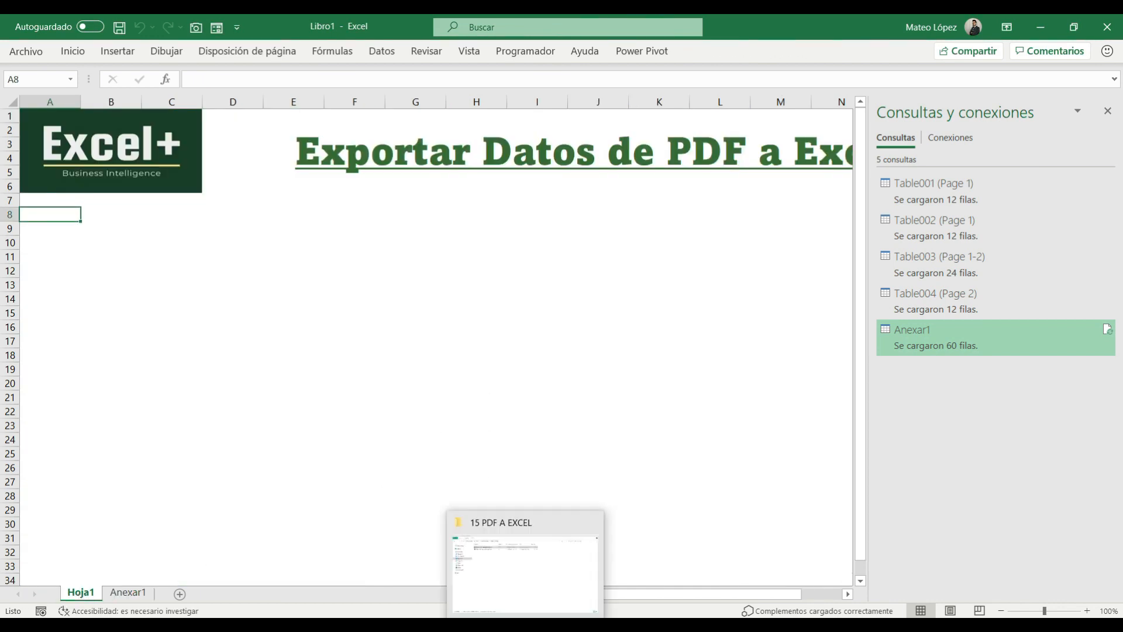
click(526, 567)
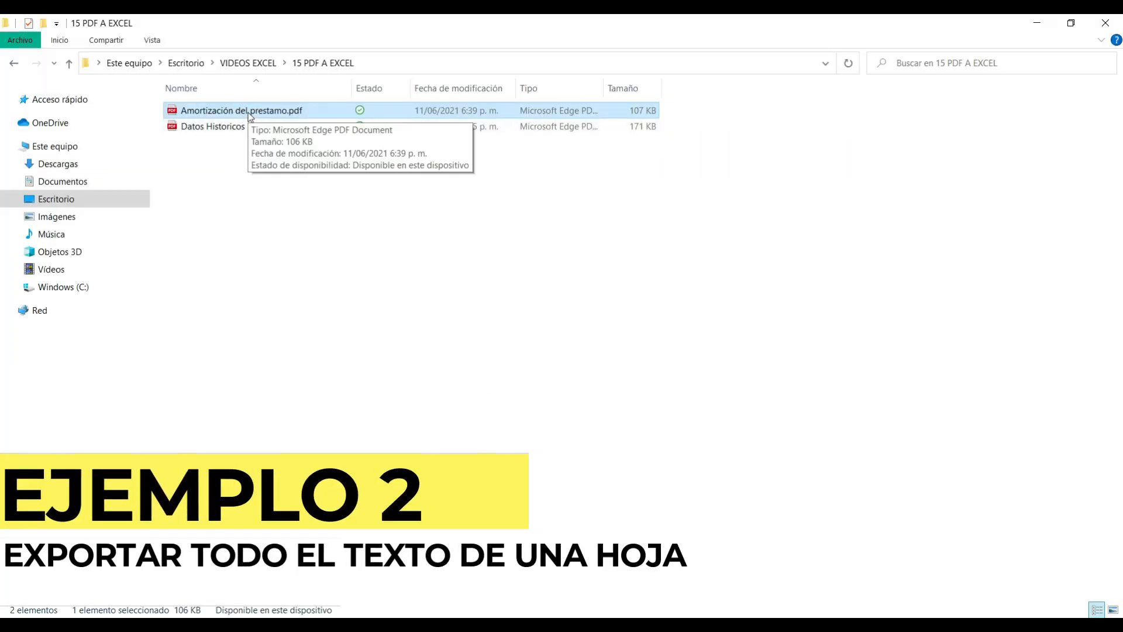
double_click(248, 112)
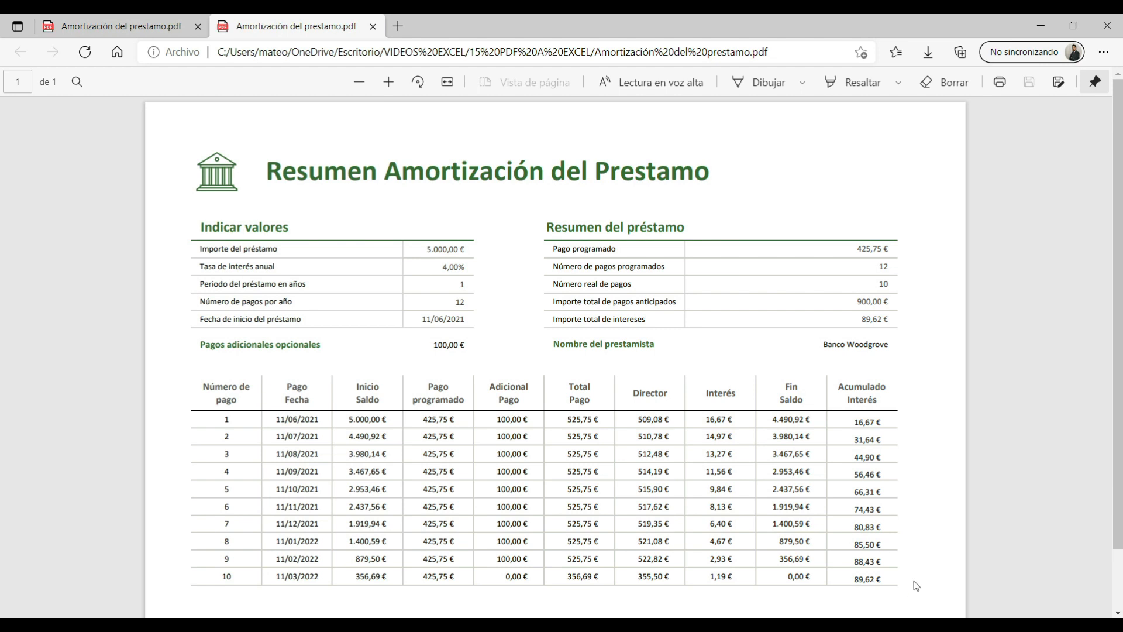
Step: Look over the title and the "Indicar valores" section in the open Amortización del prestamo.pdf
drag(267, 178, 401, 175)
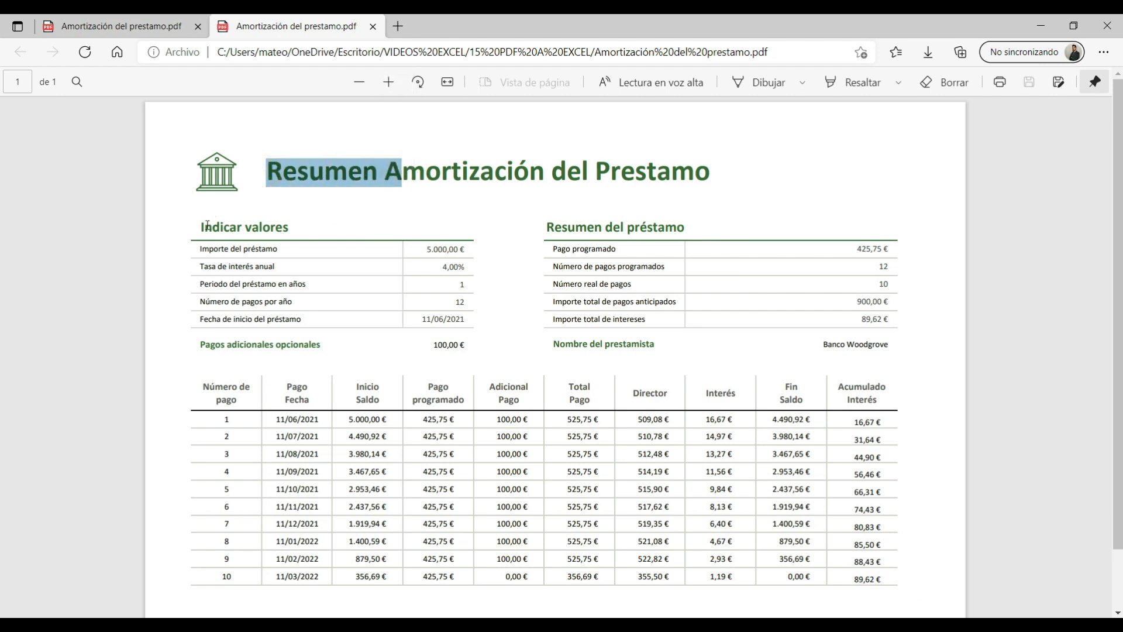
drag(202, 227, 289, 226)
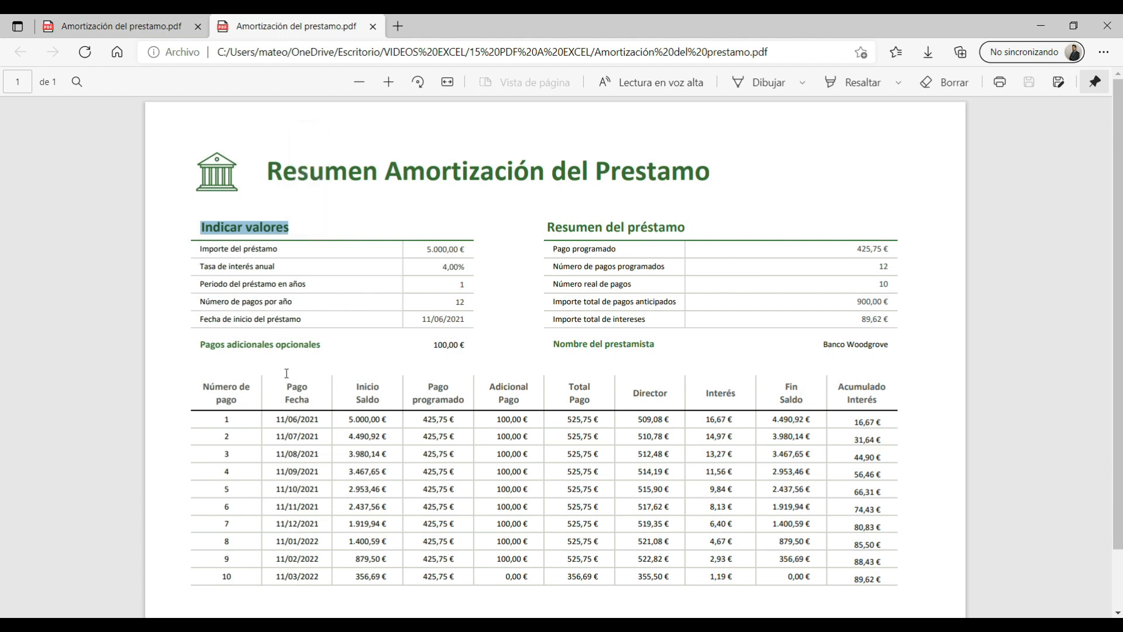
click(203, 19)
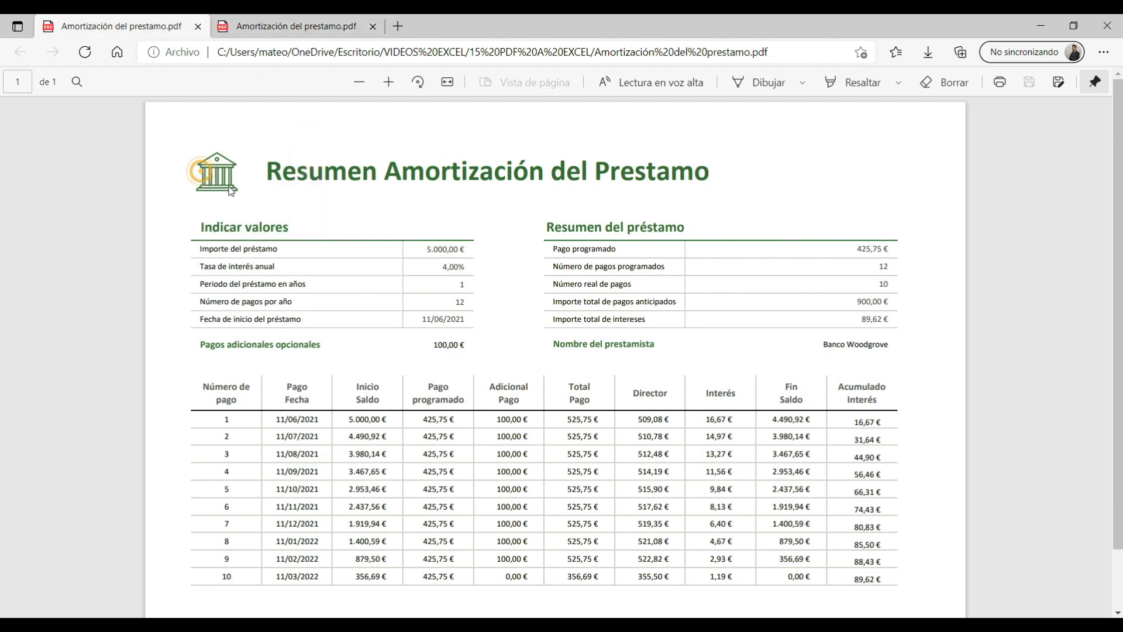
click(325, 259)
click(258, 20)
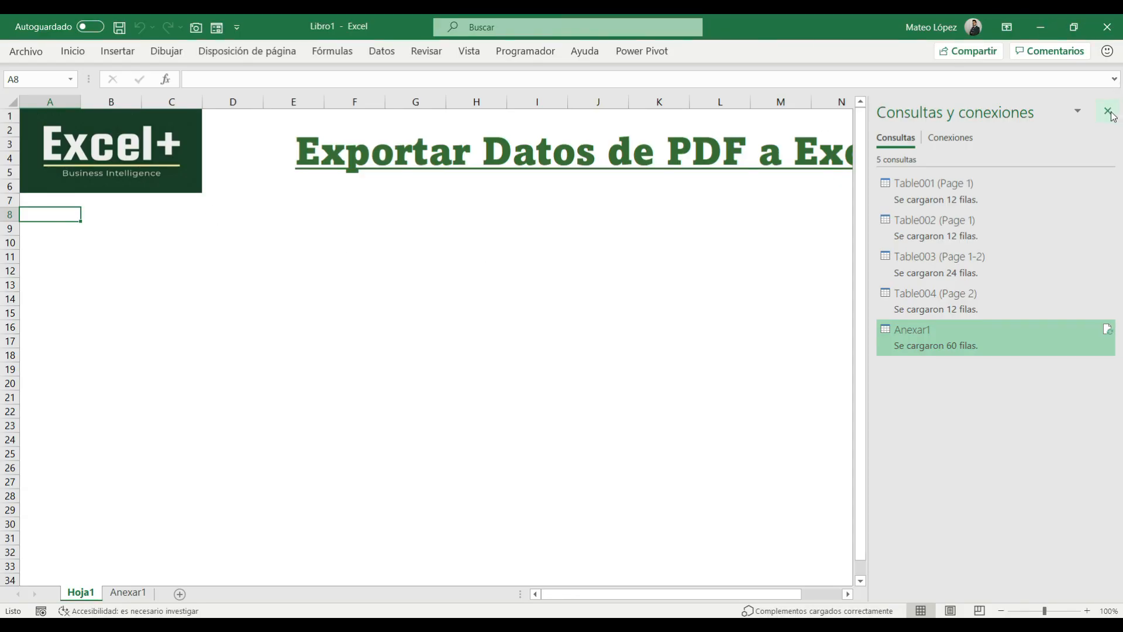
Step: In Excel, close the queries pane and import Amortización del prestamo.pdf as a PDF data source
click(1107, 111)
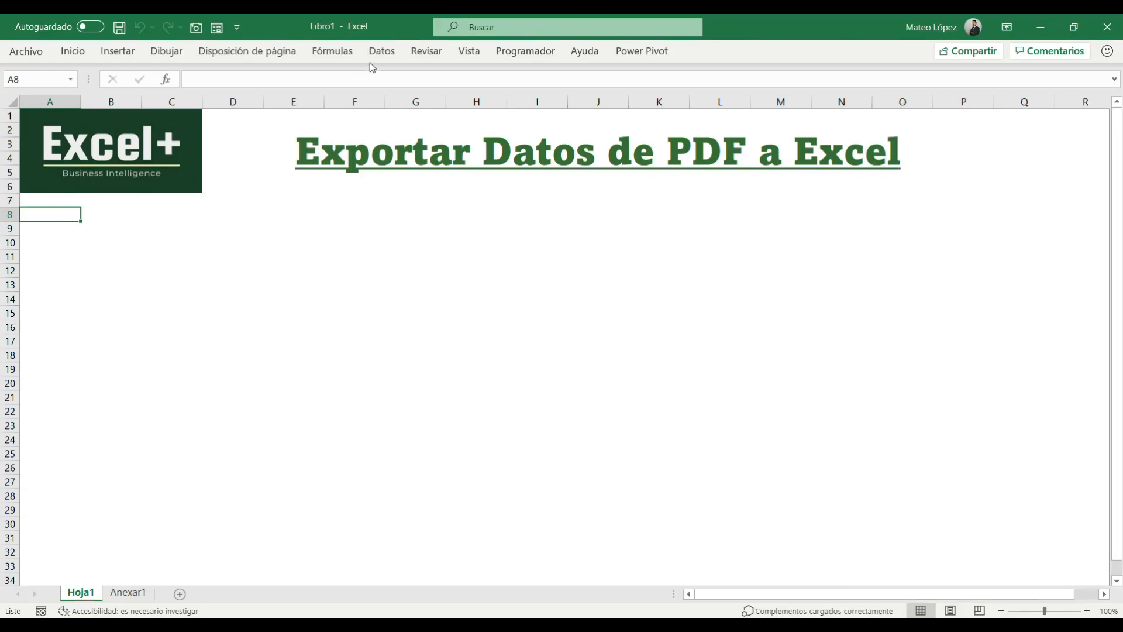
click(381, 52)
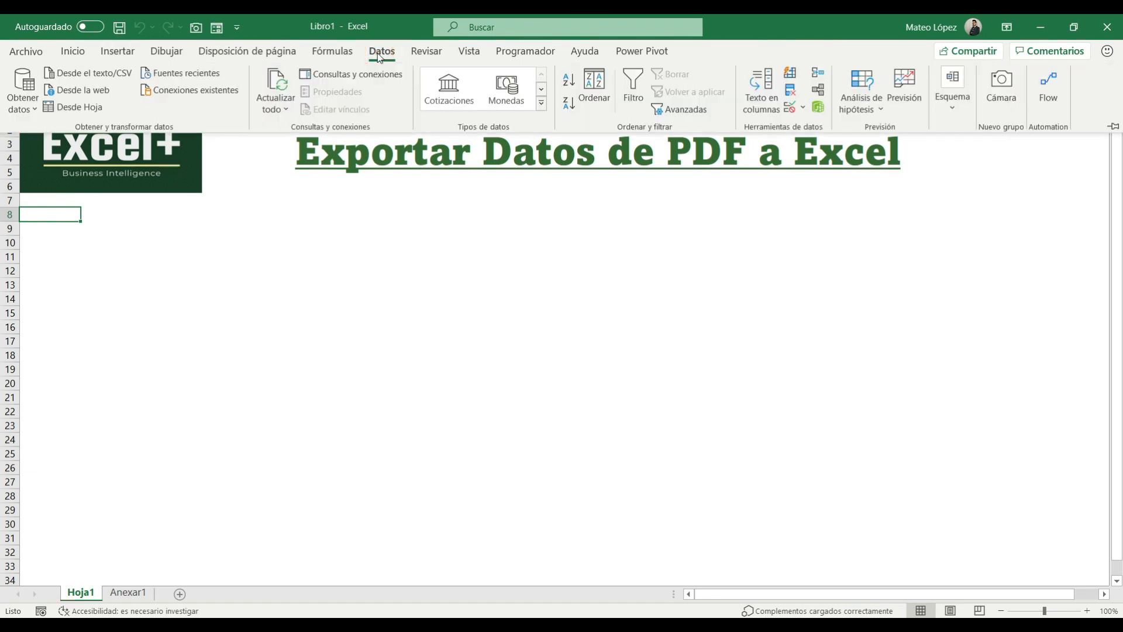
click(23, 108)
mouse_move(51, 136)
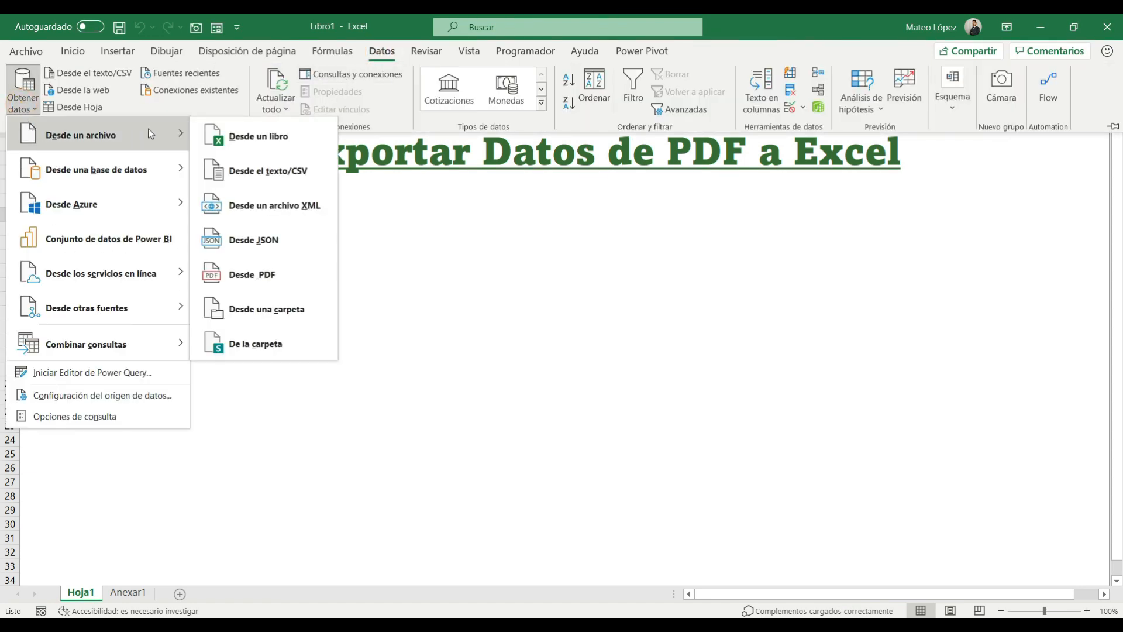
click(267, 280)
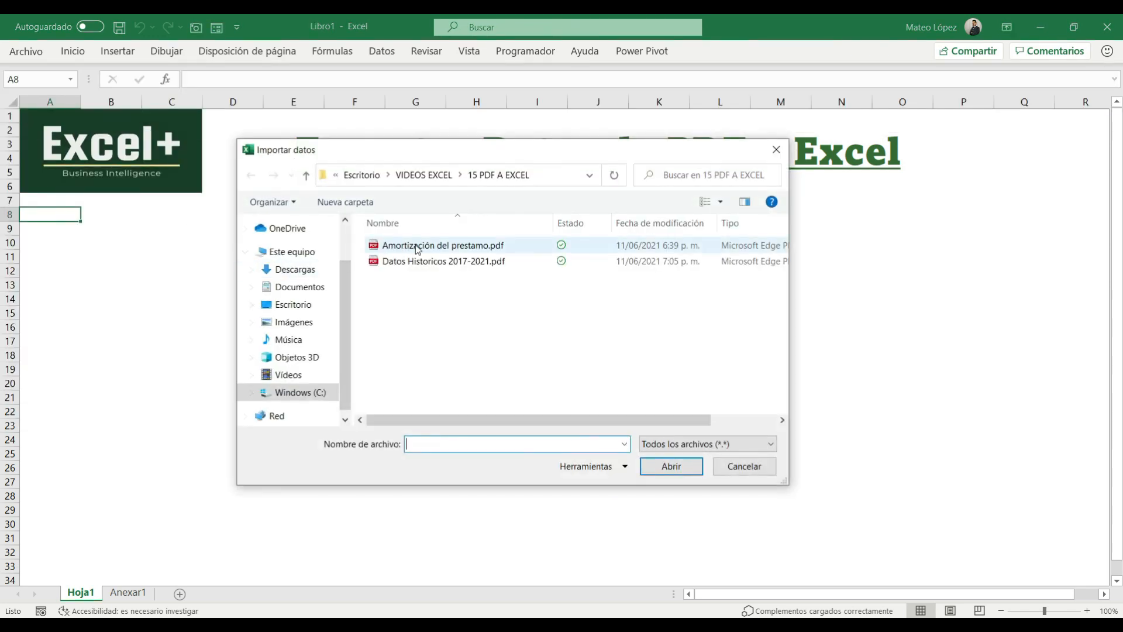
click(435, 246)
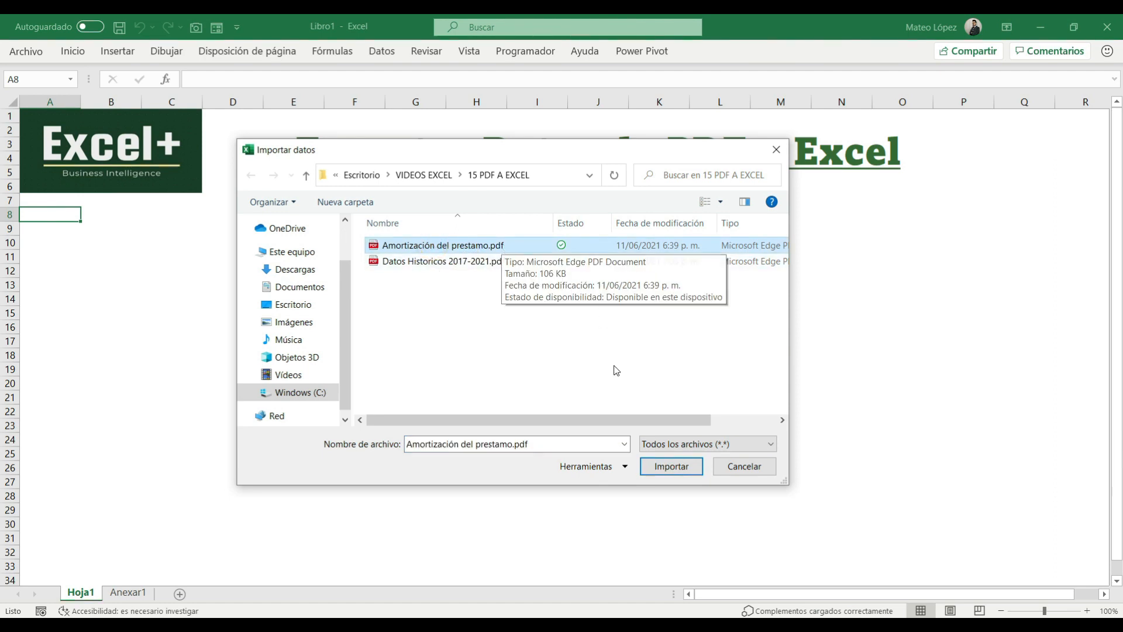
click(670, 467)
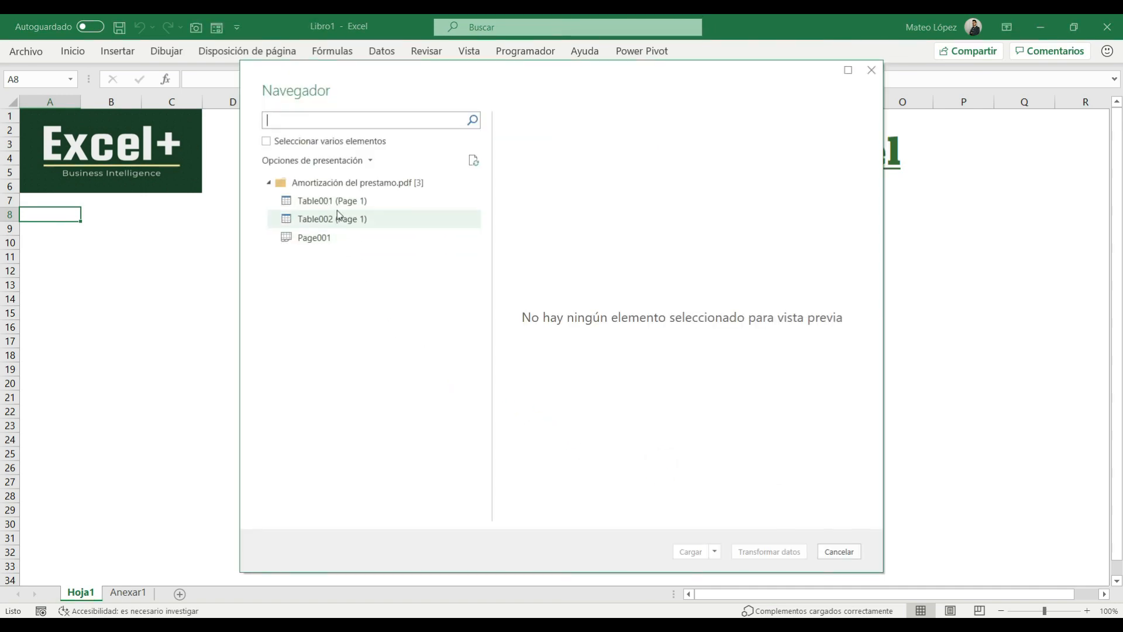
Step: Preview the contents and columns of Table001 (Page 1) and Table002 (Page 1) in the Navigator
click(309, 202)
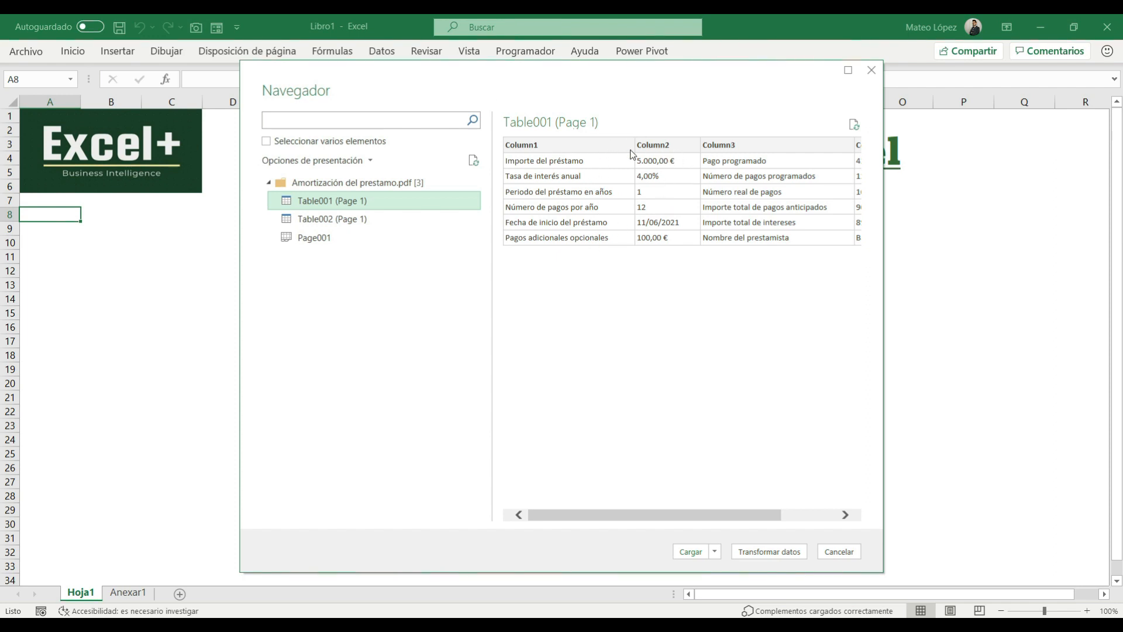
drag(660, 518, 714, 518)
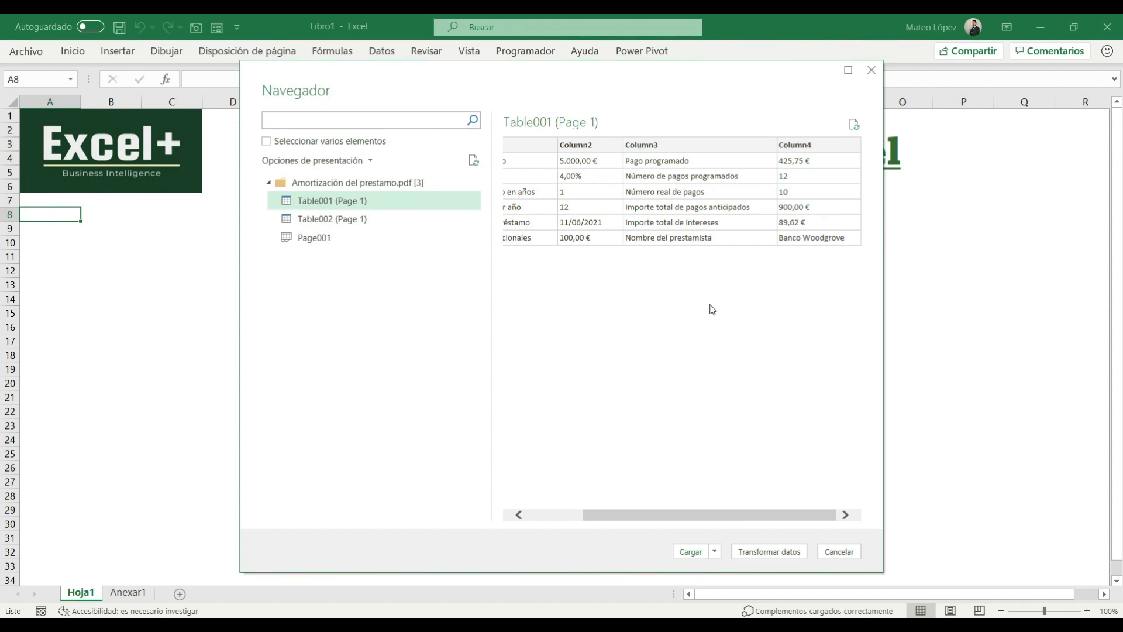
drag(743, 518, 688, 518)
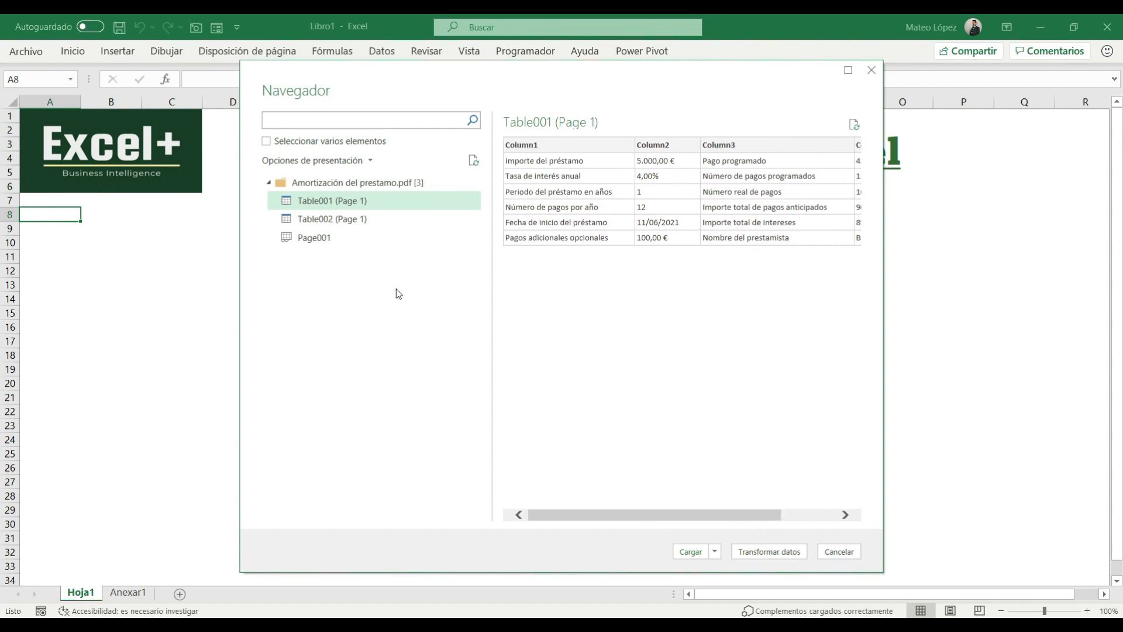
click(333, 220)
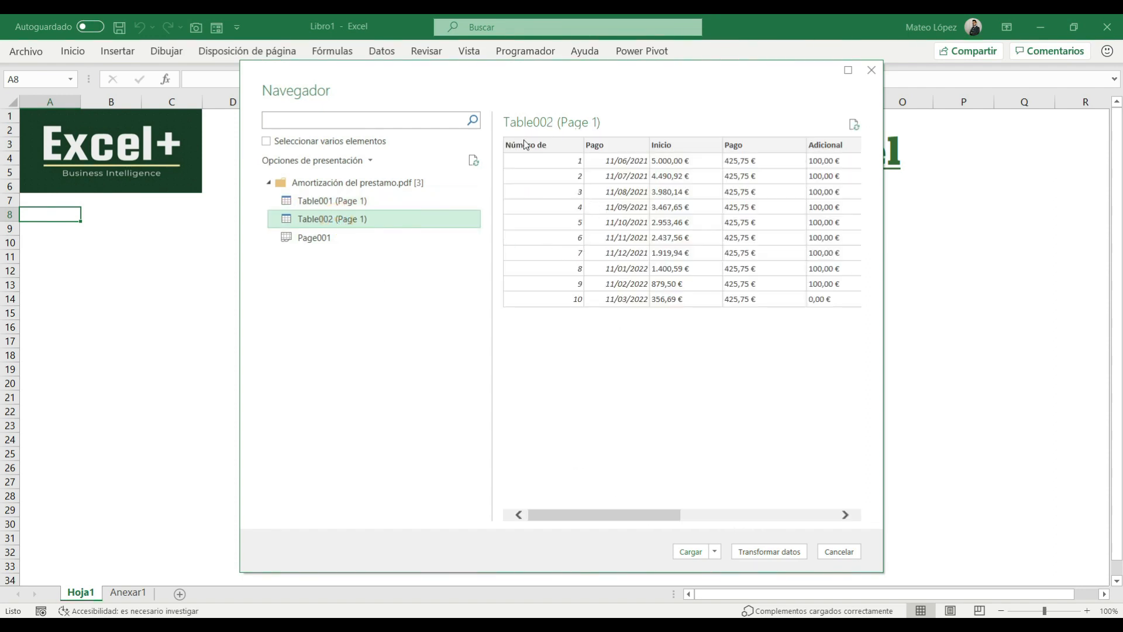
mouse_move(624, 508)
mouse_down()
mouse_move(779, 514)
mouse_move(621, 515)
mouse_up()
click(323, 217)
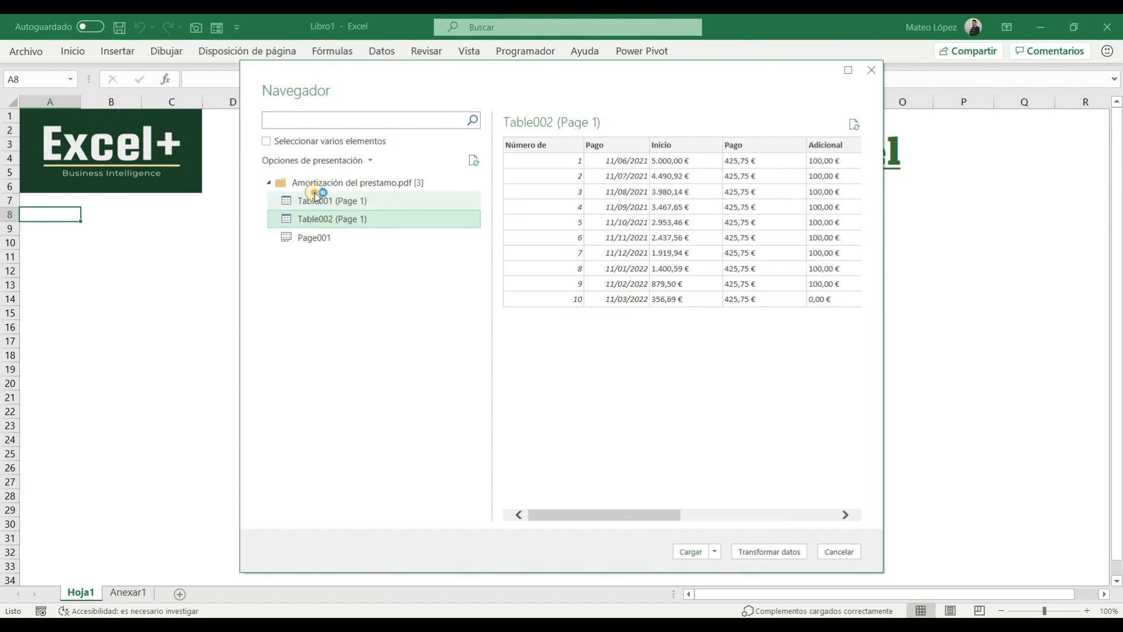
click(321, 200)
Step: Select Page001 in the Navigator and compare its preview with the title and "Indicar valores" heading in the PDF
click(316, 238)
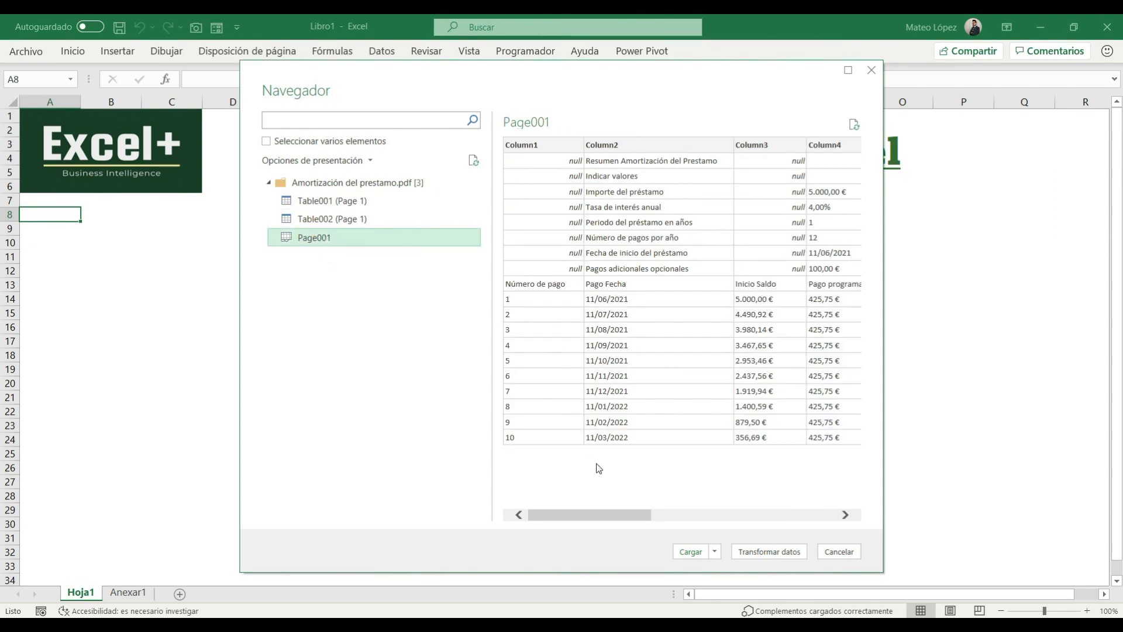
drag(596, 517, 563, 520)
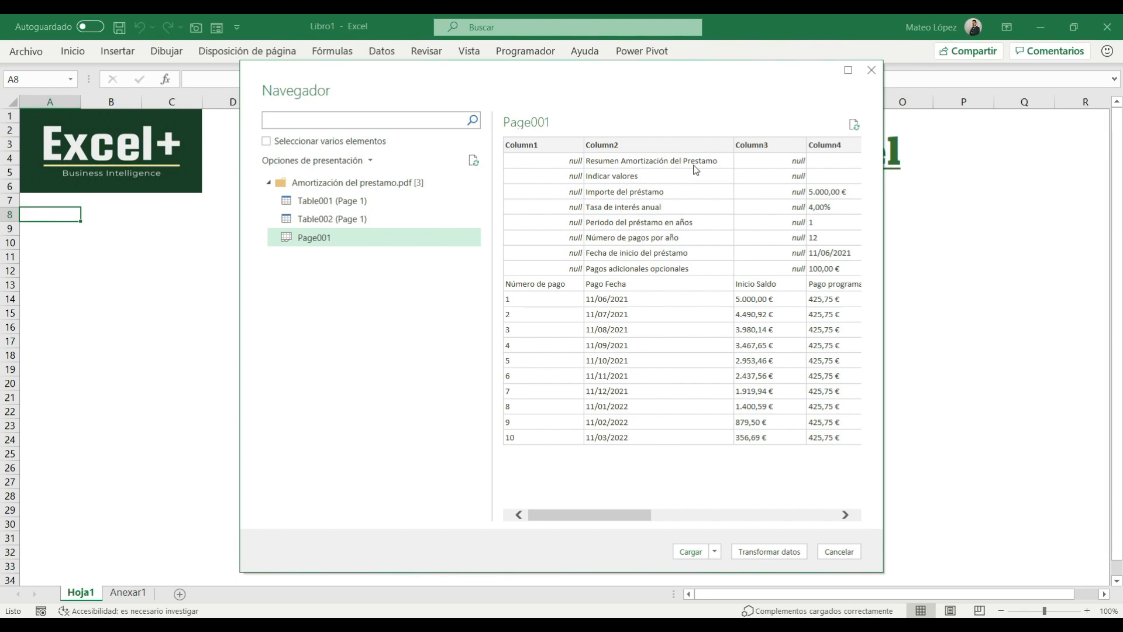
key(alt+Tab)
key(alt+Tab)
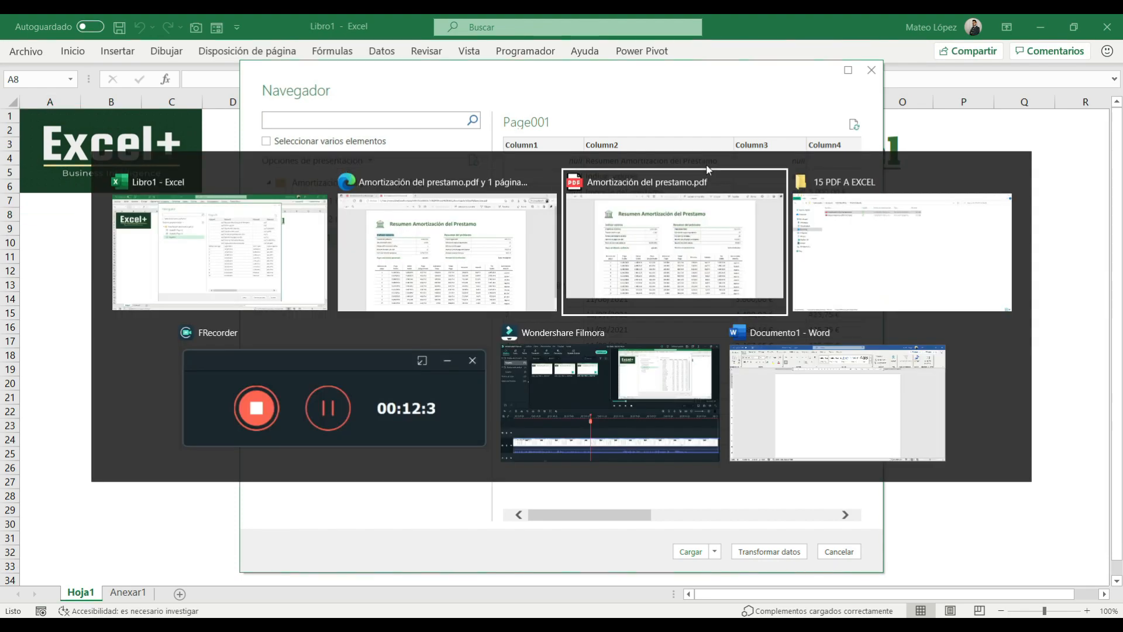
drag(268, 170, 728, 172)
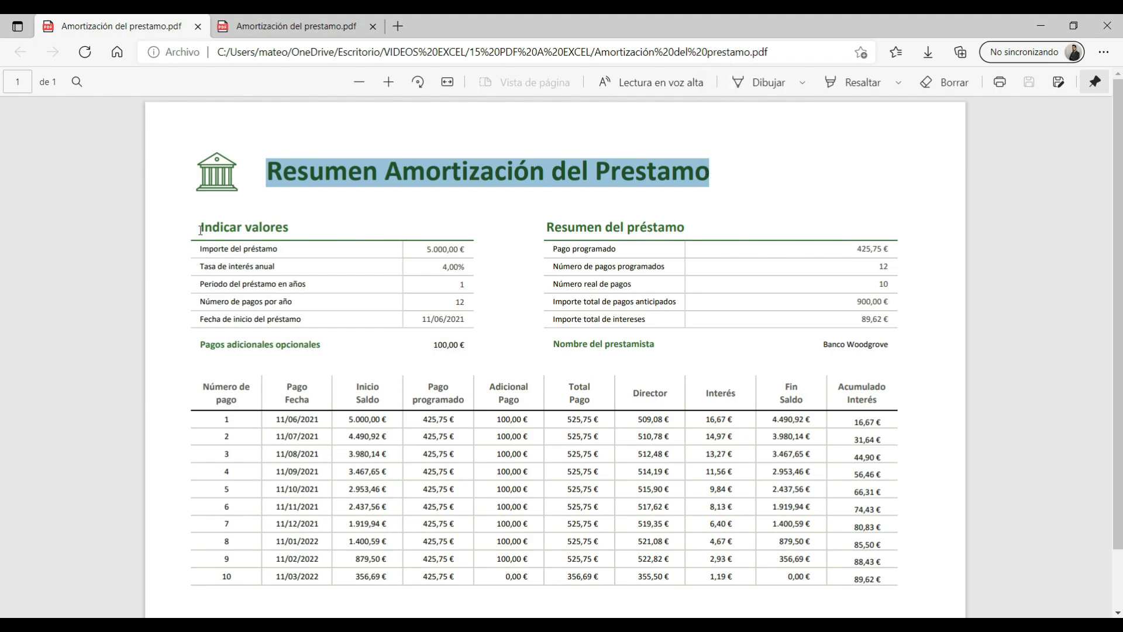
drag(200, 229, 318, 233)
key(alt+Tab)
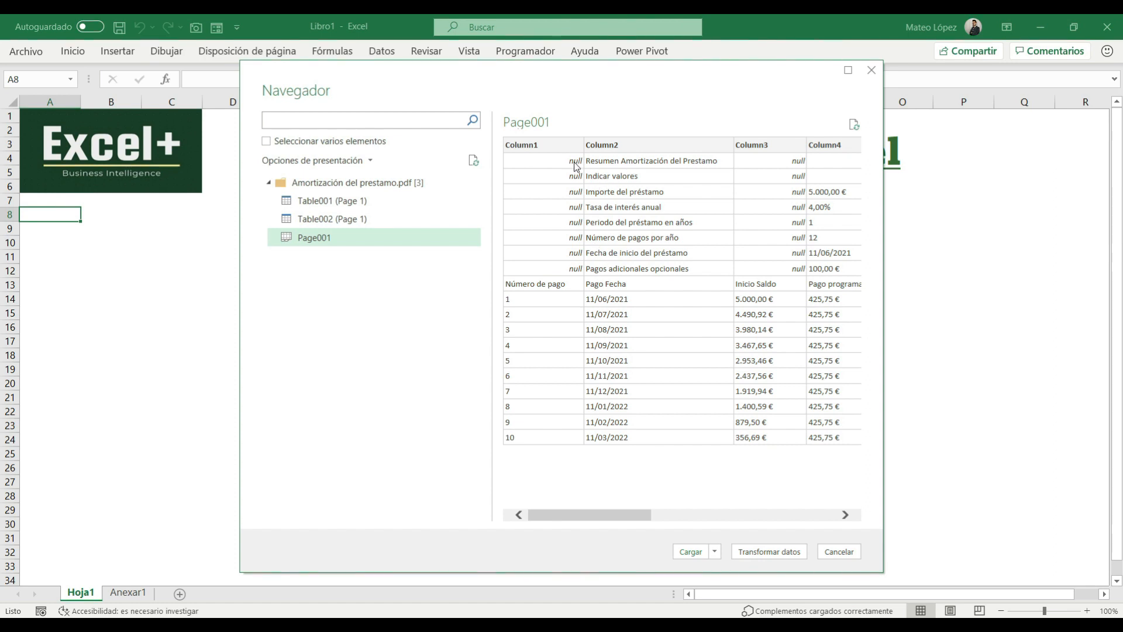
Step: Open Page001 for transformation in the Power Query editor and inspect the null cells in Column1
drag(578, 523, 552, 528)
click(773, 553)
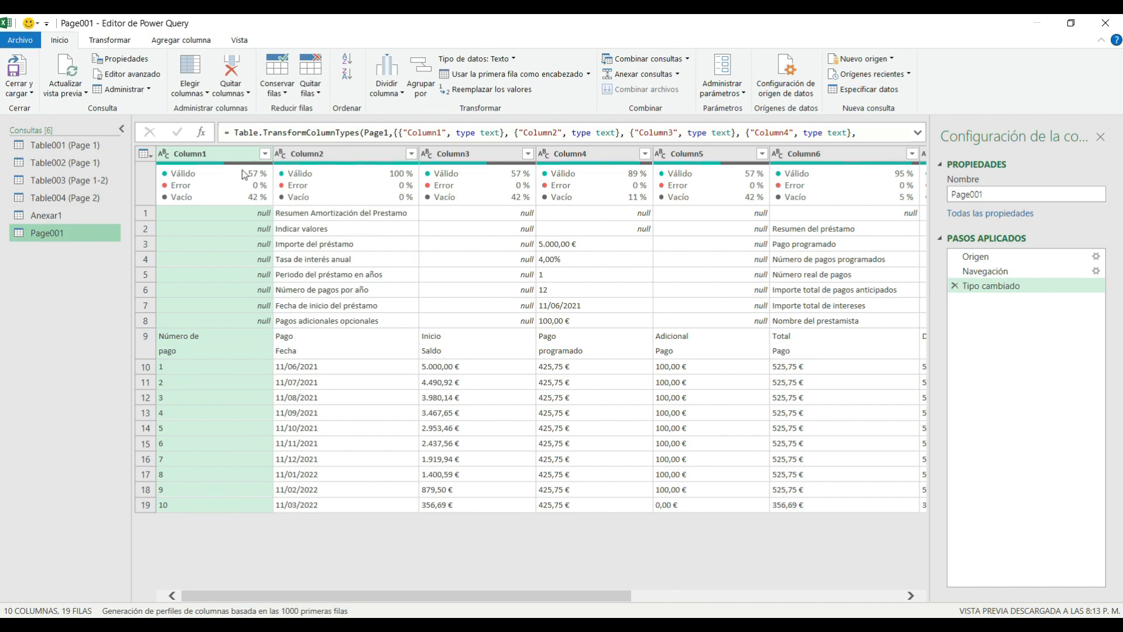
click(249, 229)
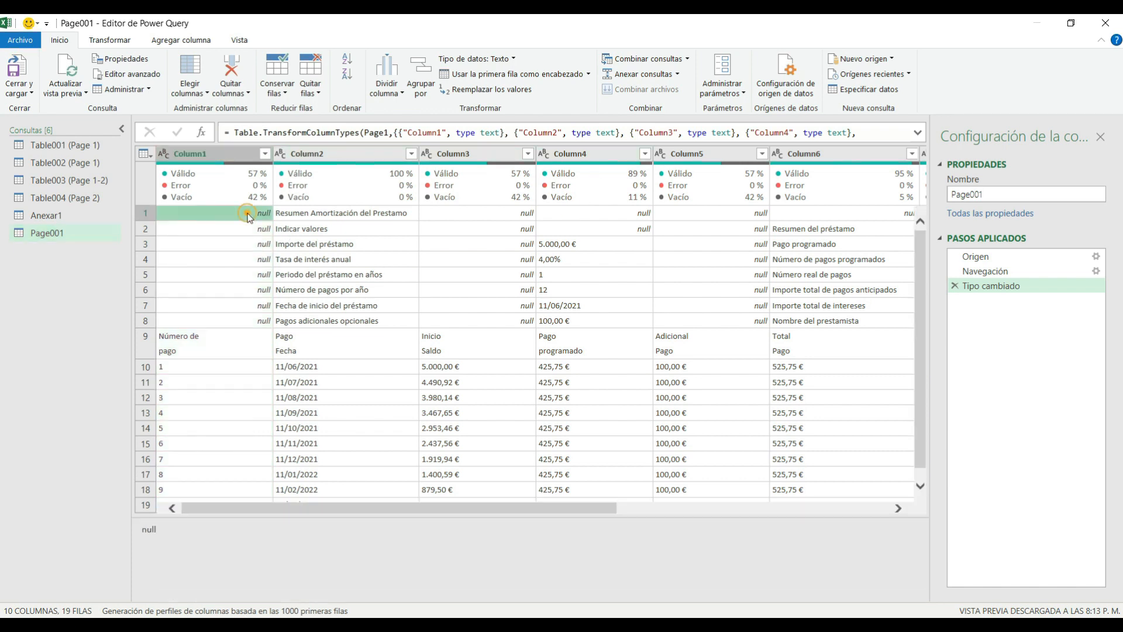
click(258, 277)
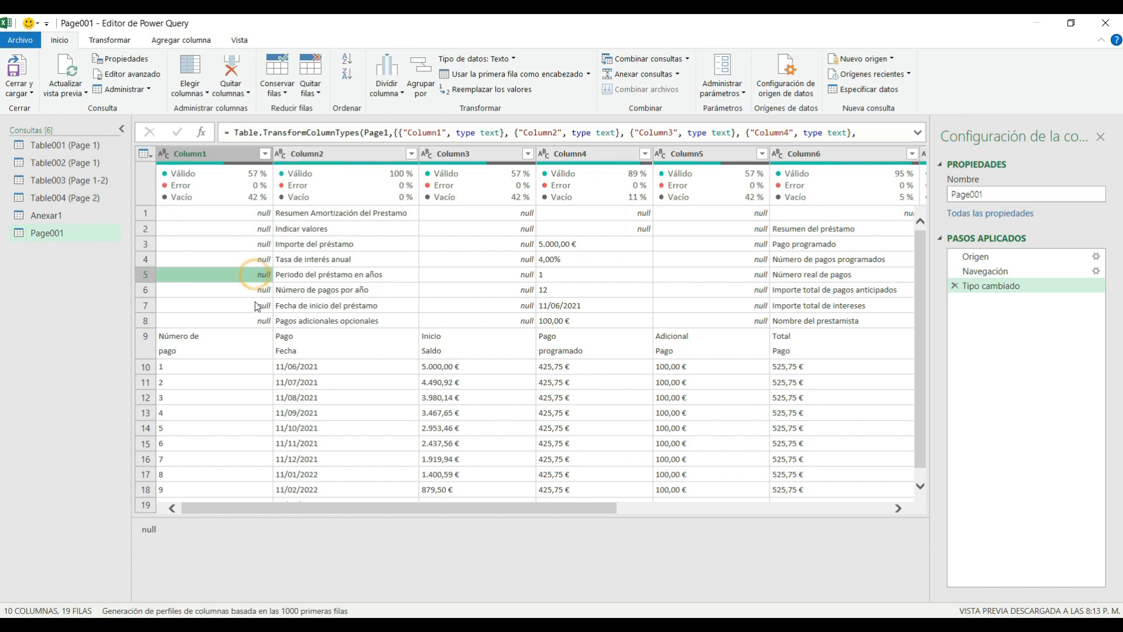
click(259, 321)
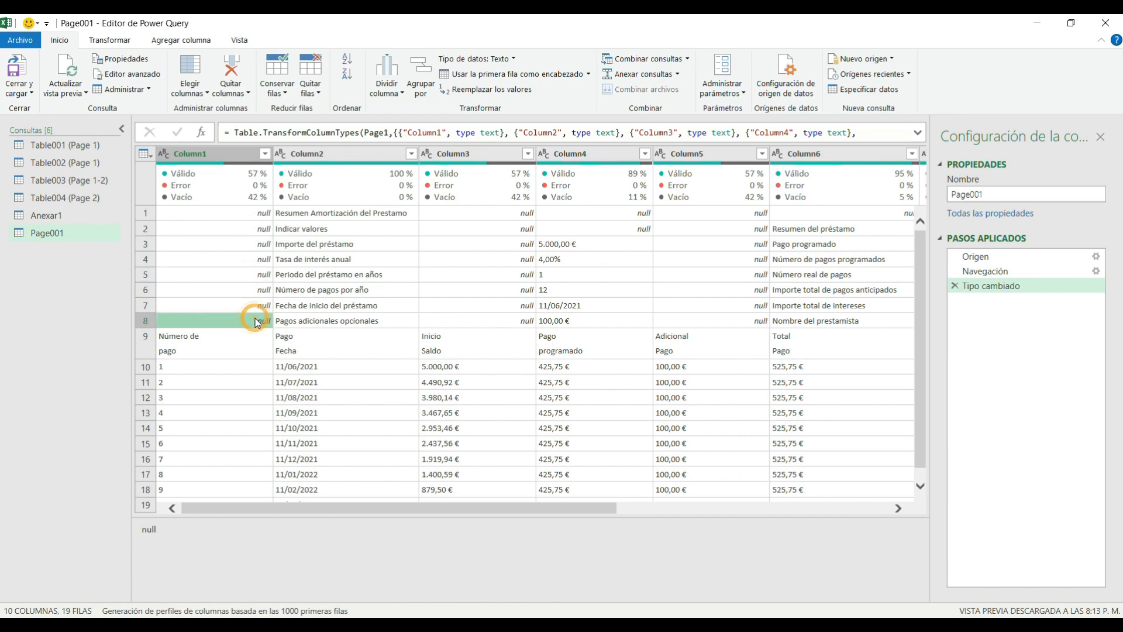
Step: Replace null with an empty value across Column1 through Column10 of Page001, and check the cleared cells
click(242, 155)
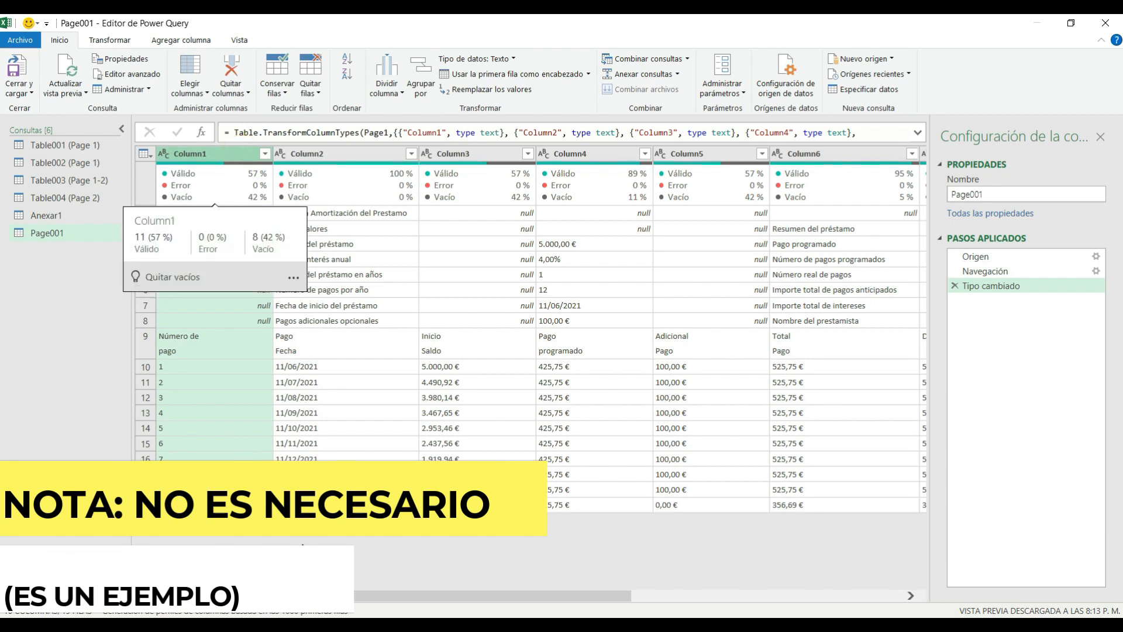
drag(330, 595, 603, 611)
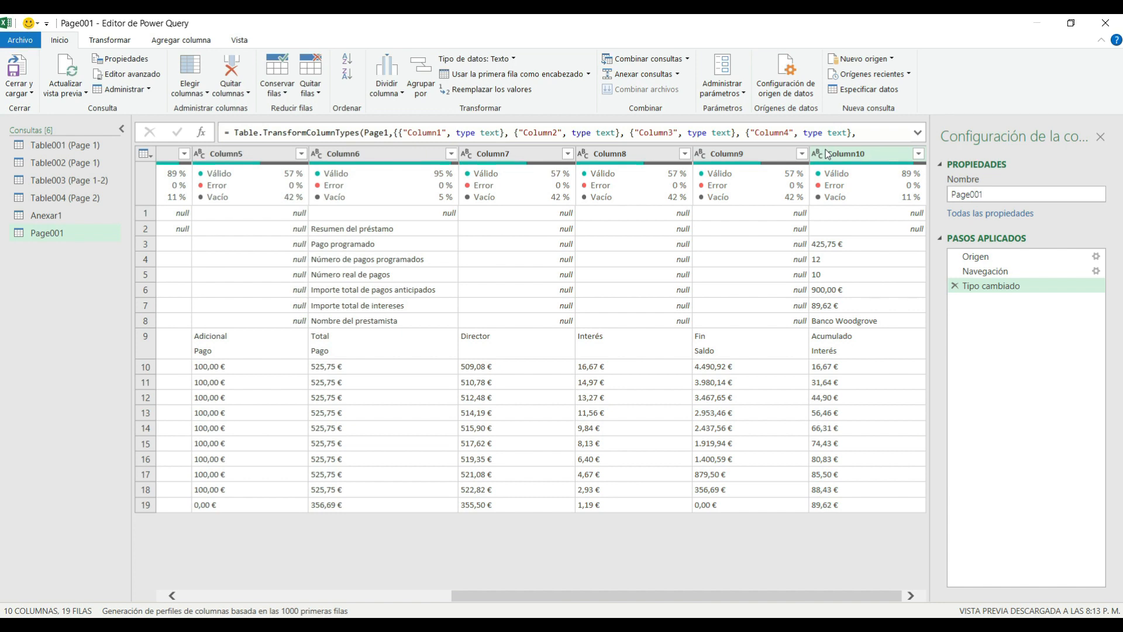
shift+click(860, 155)
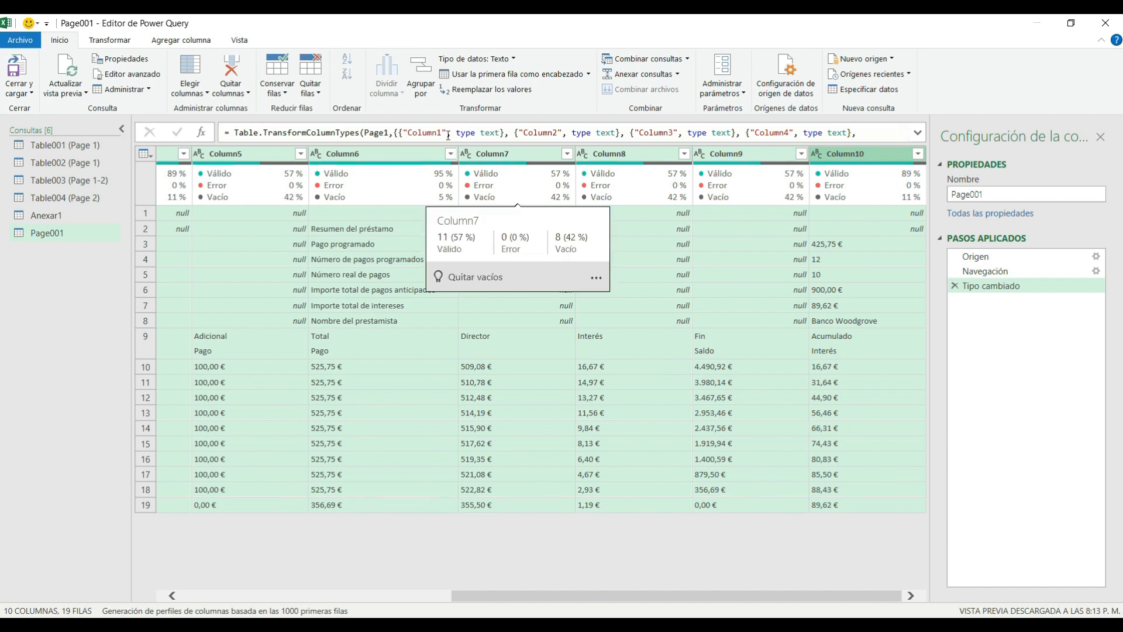
click(470, 91)
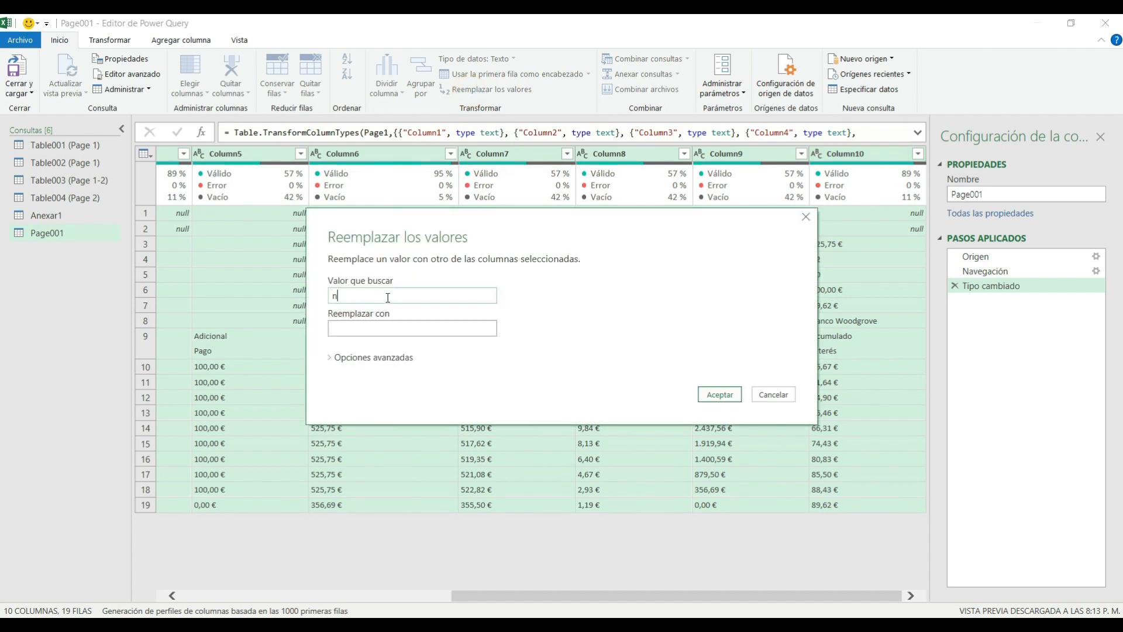
click(371, 326)
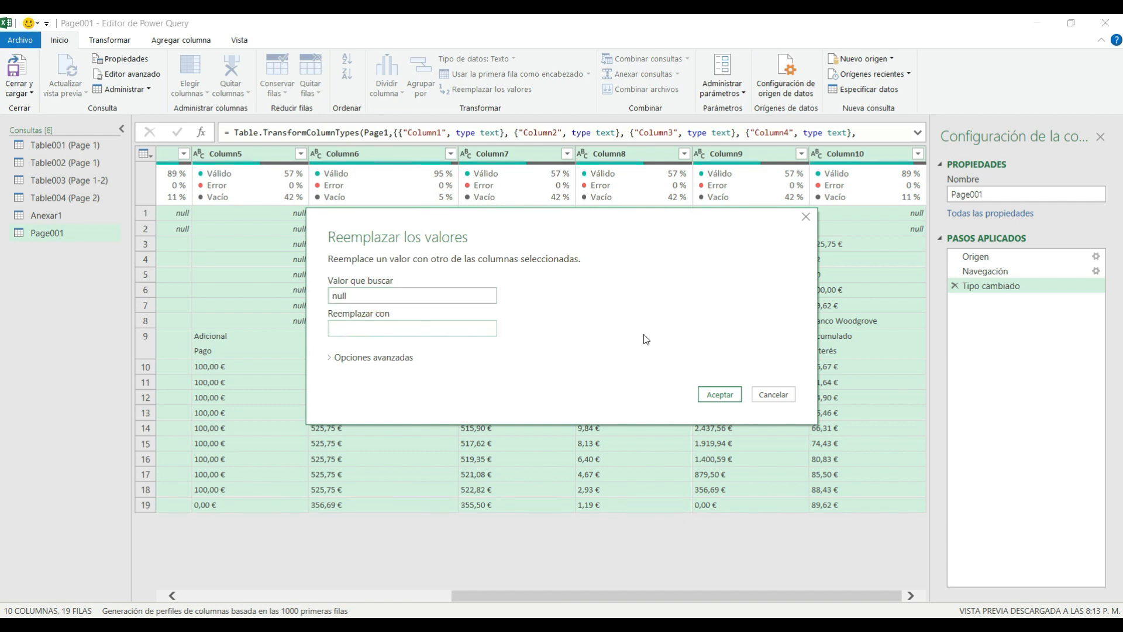
click(713, 396)
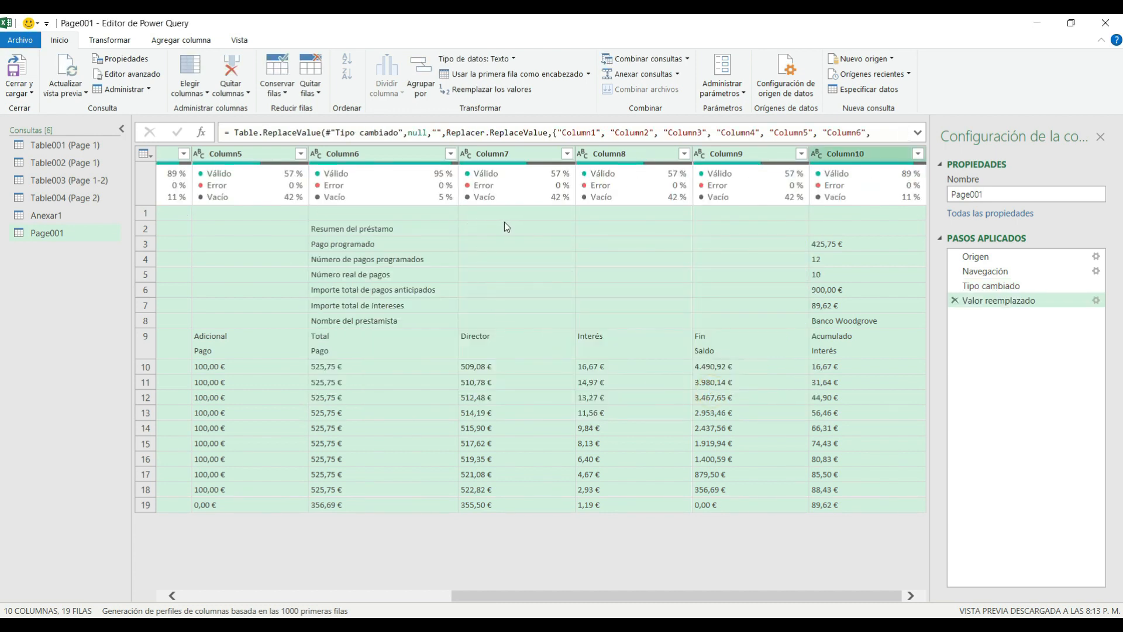
drag(535, 595, 264, 595)
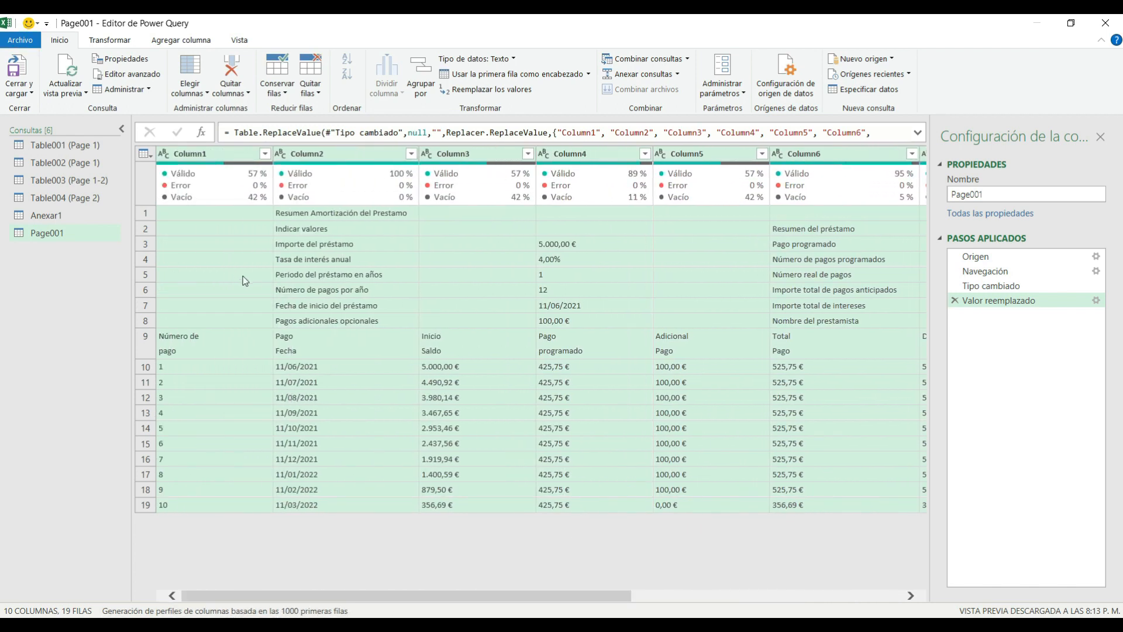
click(220, 275)
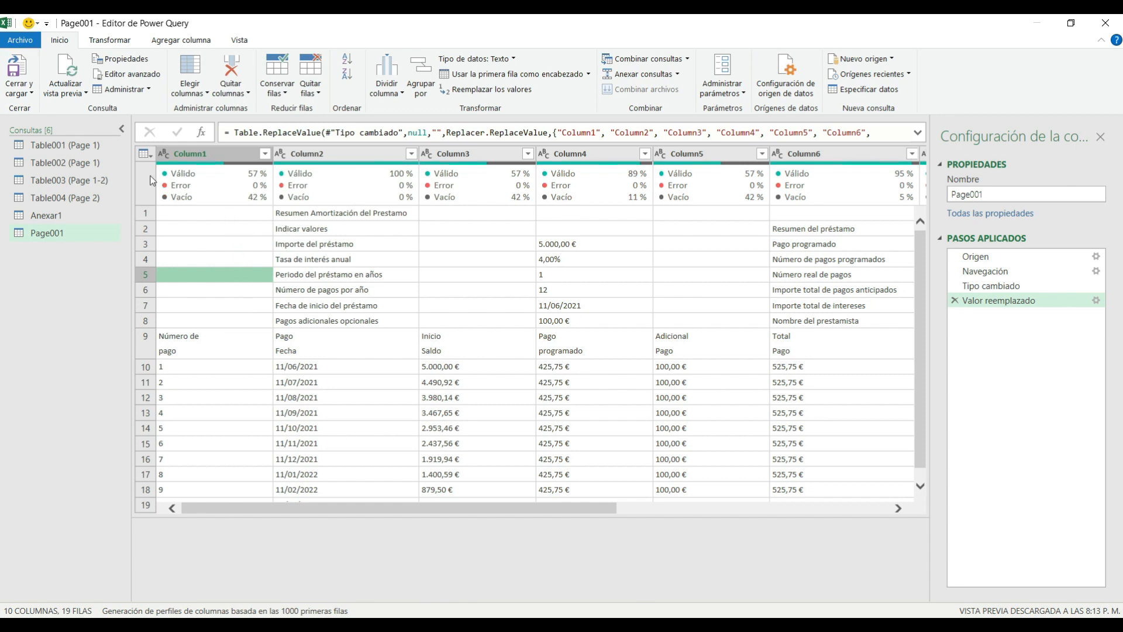
Step: Load the Page001 query as a table into the existing worksheet at cell A8, and look over the loaded data
click(27, 92)
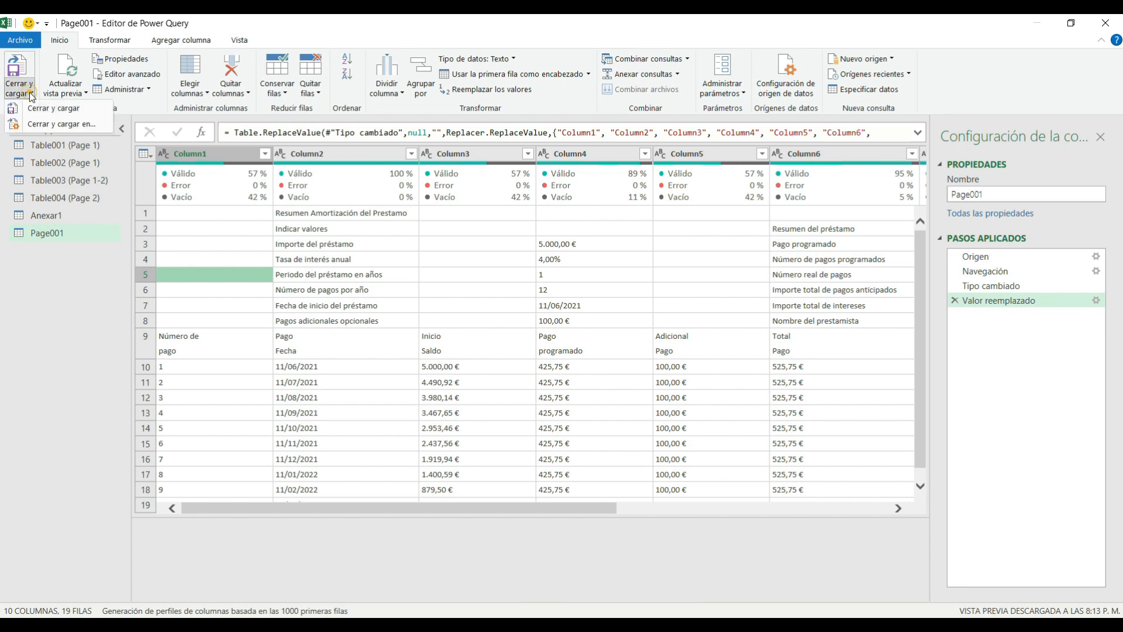
click(41, 125)
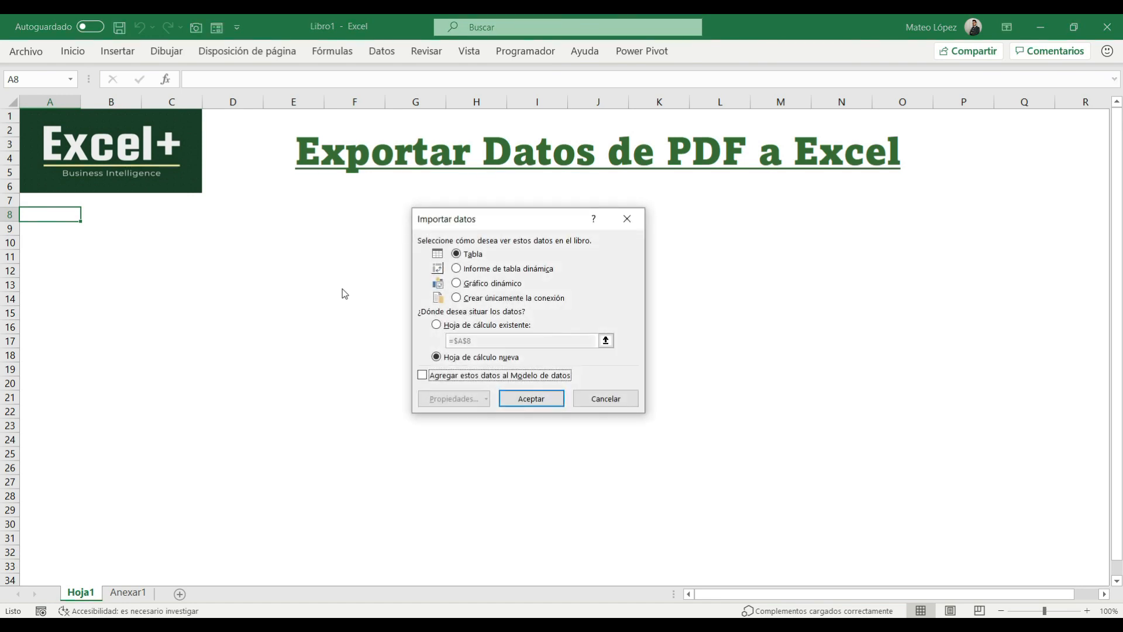
click(441, 322)
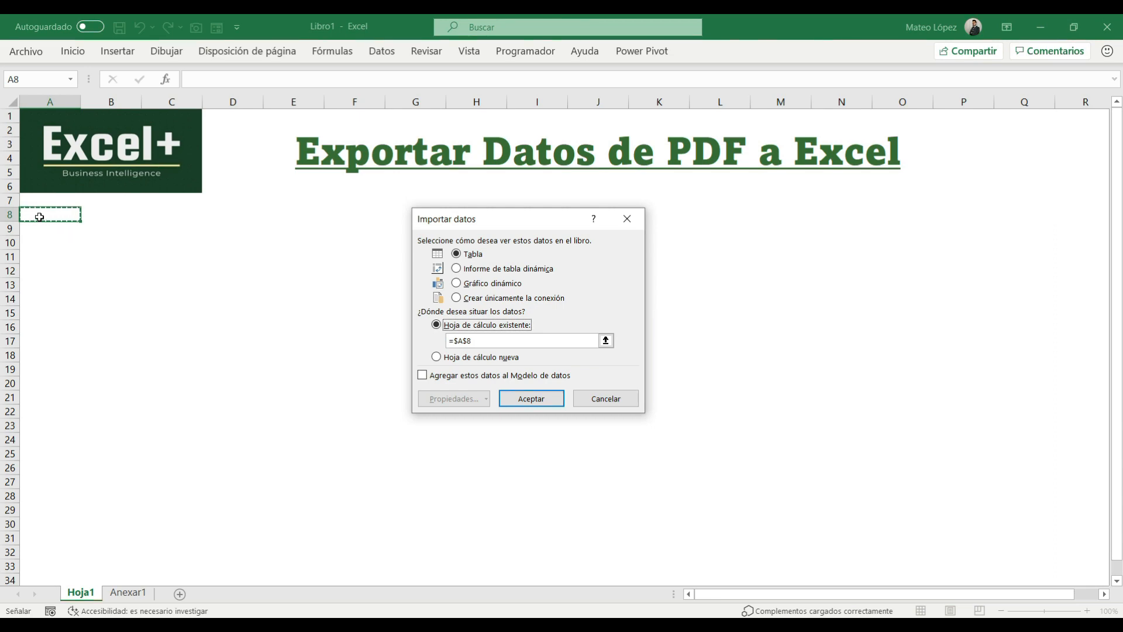
click(540, 400)
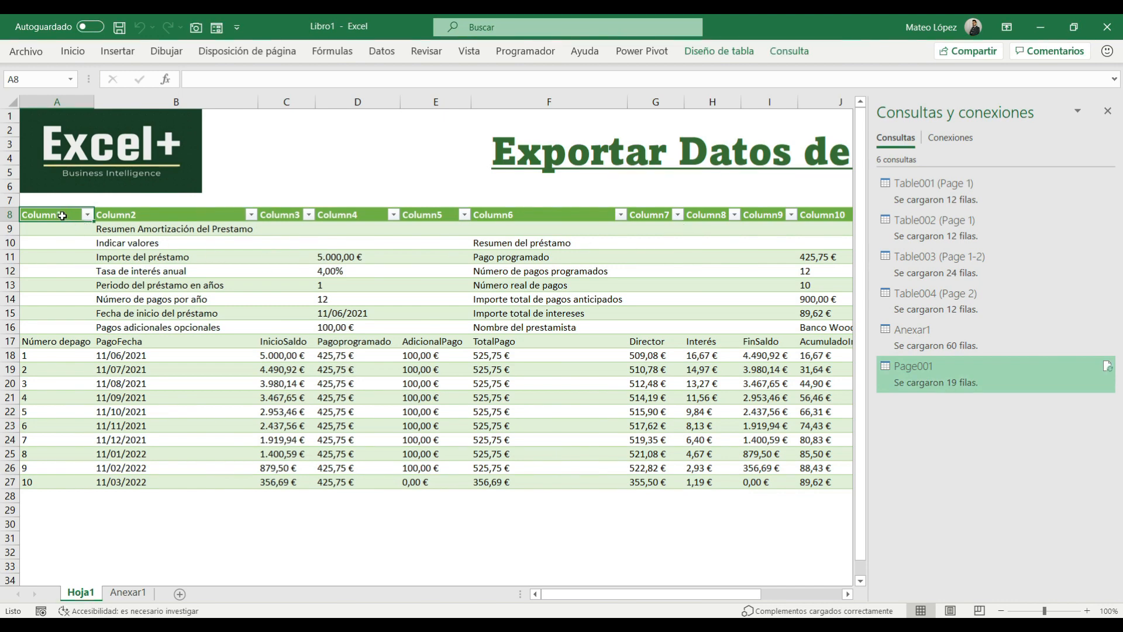
drag(62, 215, 583, 462)
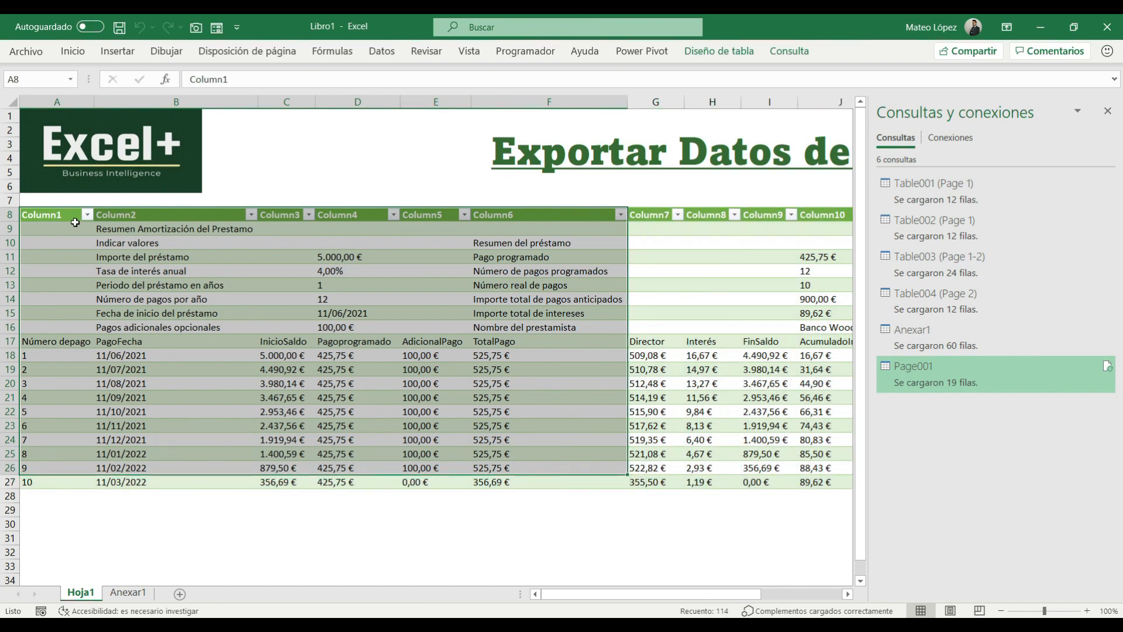
click(74, 222)
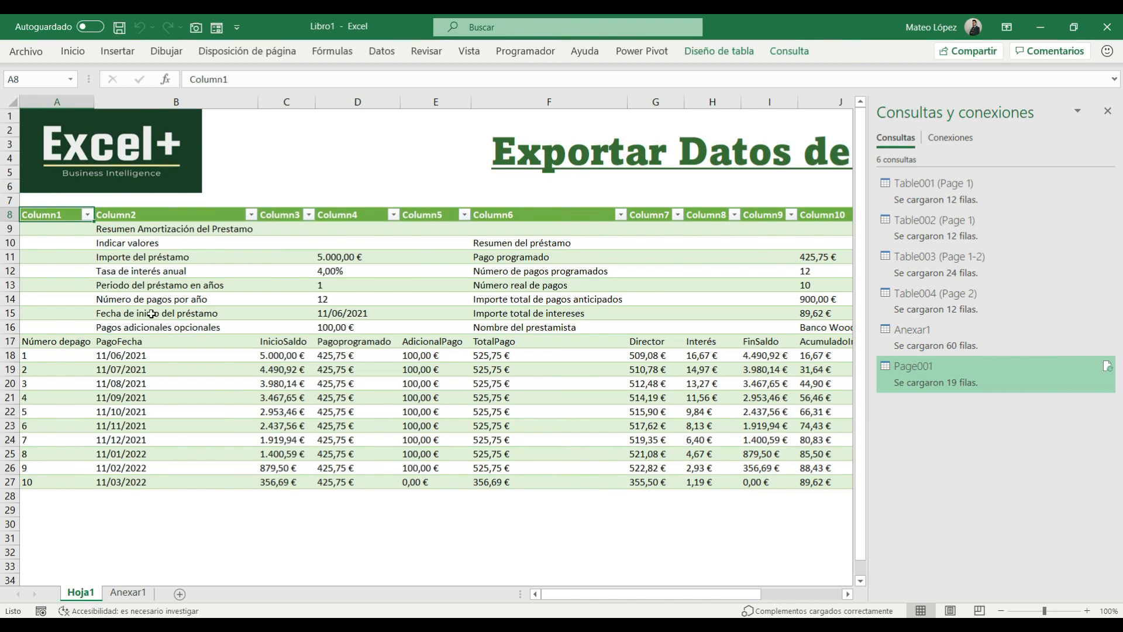
Step: Convert the Page001 table on Hoja1 into a normal range of cells
click(153, 224)
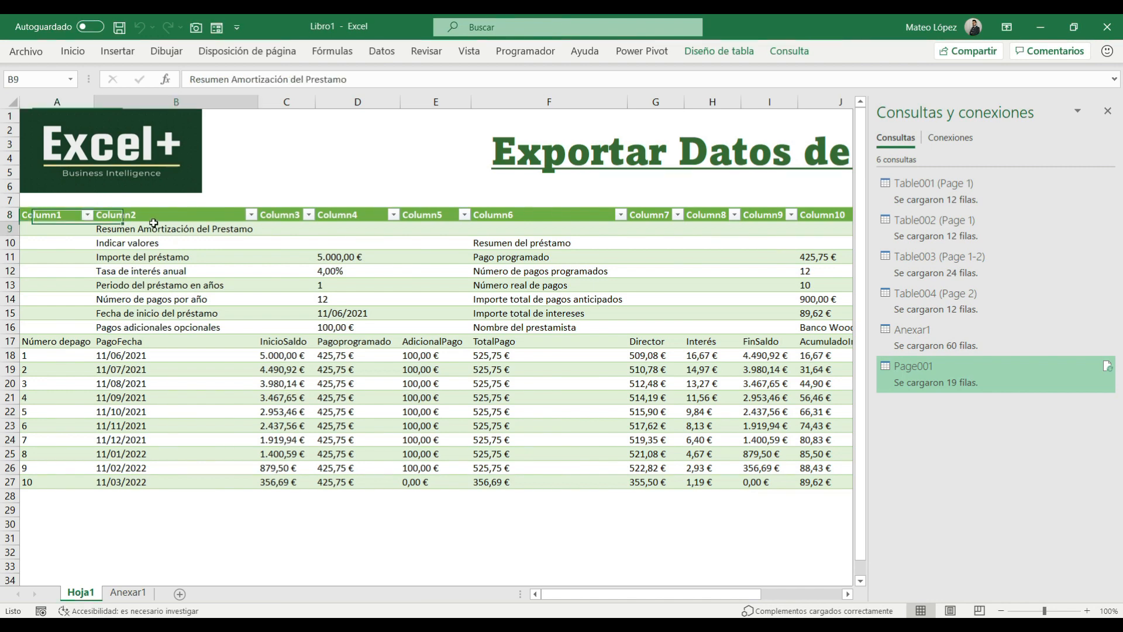
click(715, 54)
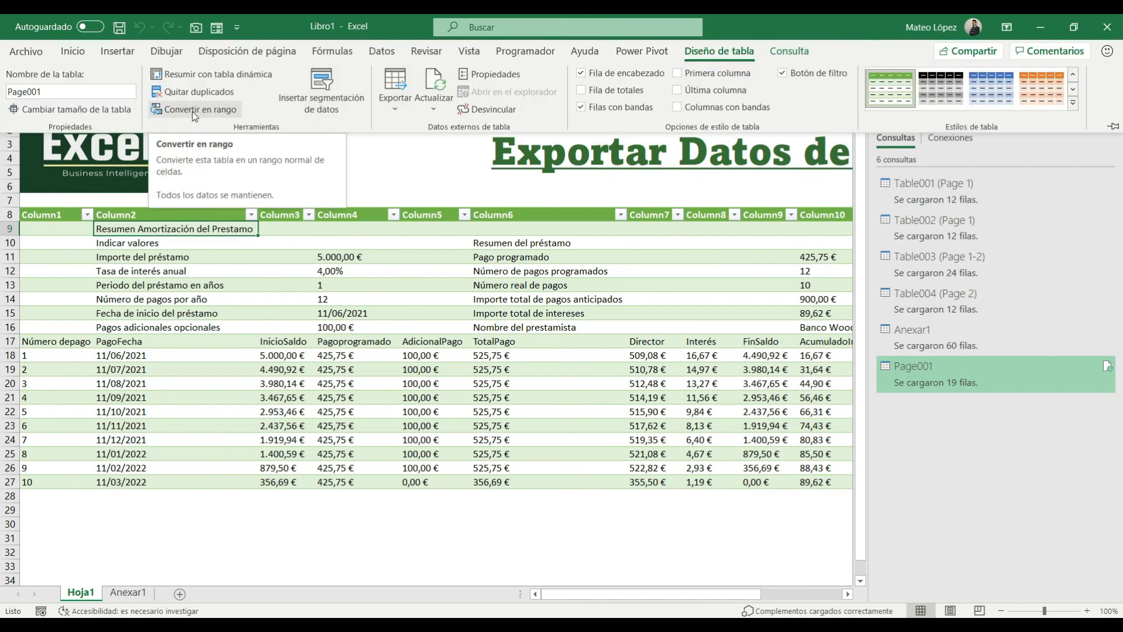
click(193, 110)
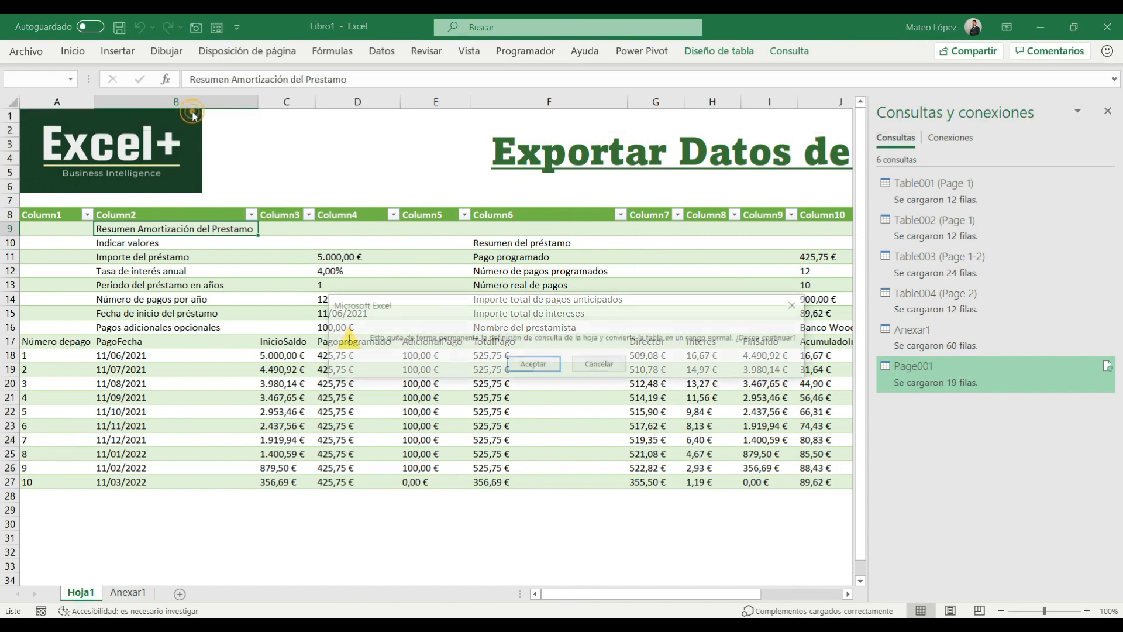
click(524, 366)
click(54, 218)
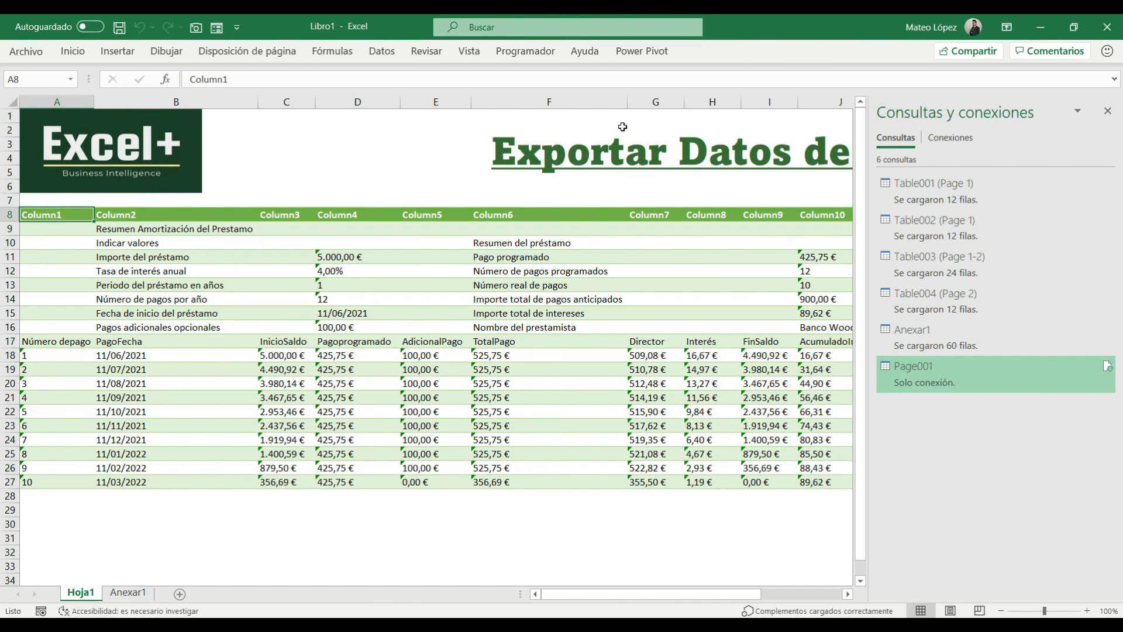
Step: Strip the table formatting from A8:J27 by pasting only the formats of blank cell B29 onto it
click(191, 508)
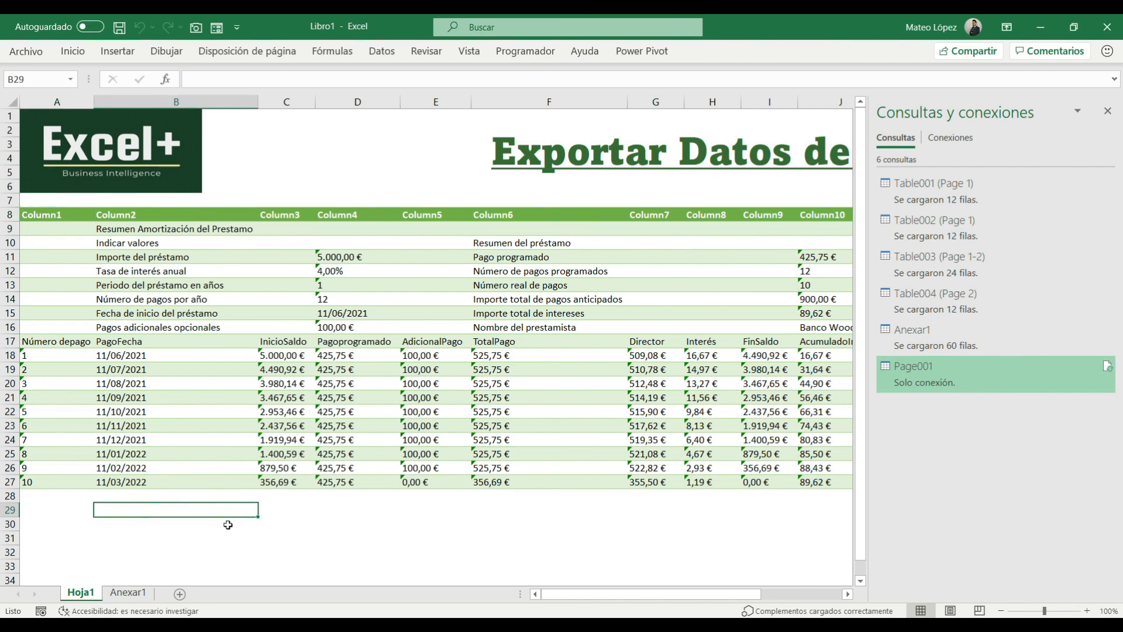
key(ctrl+c)
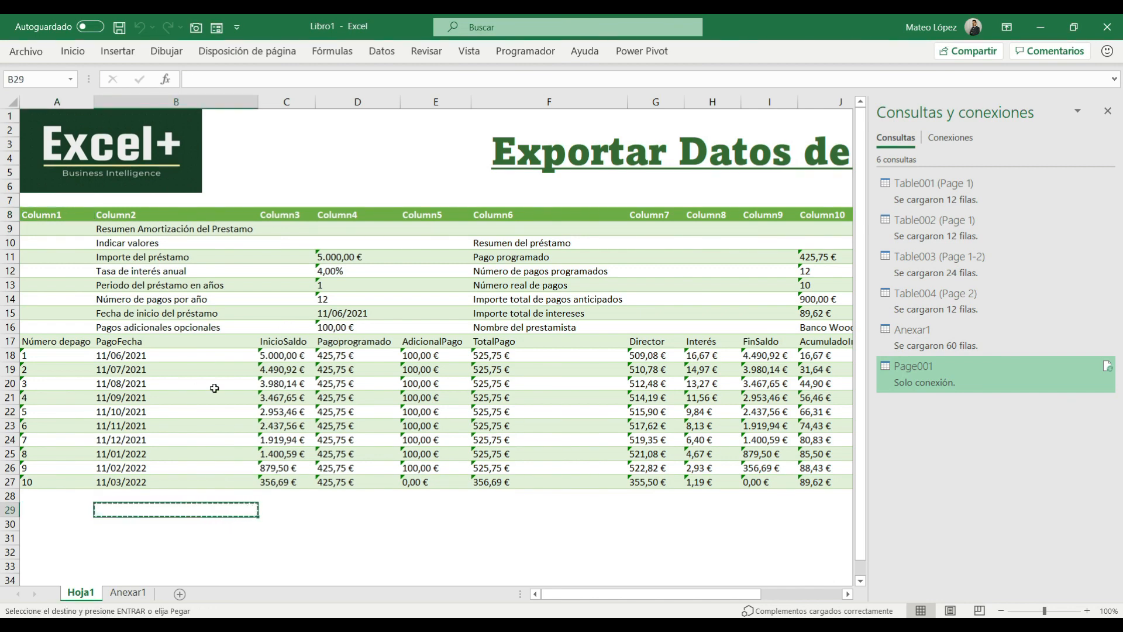
drag(76, 215, 607, 477)
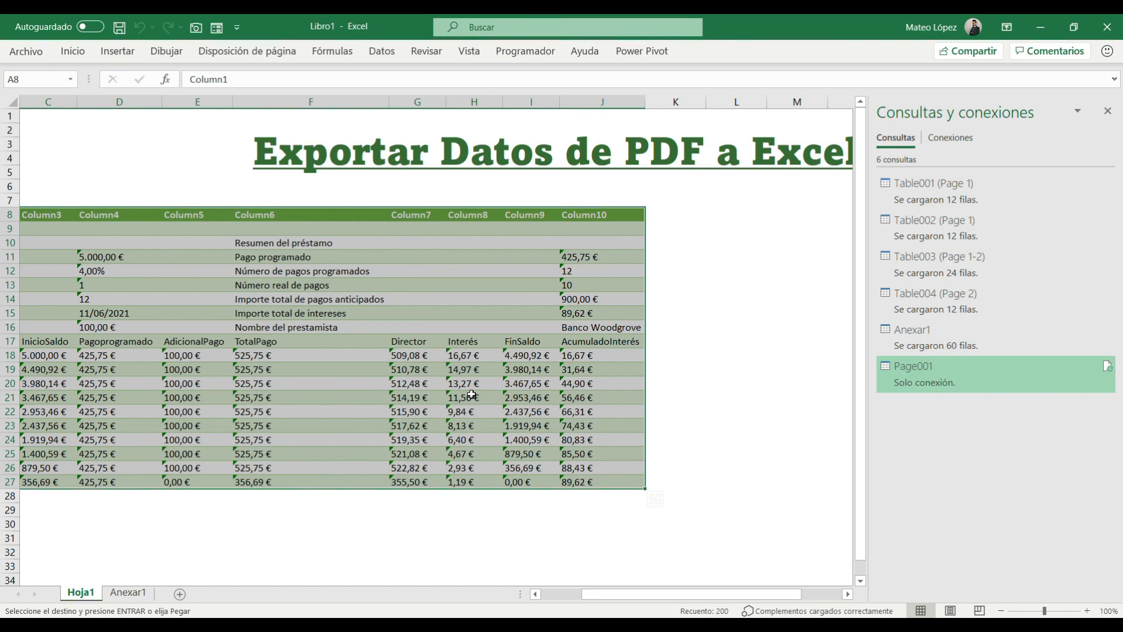
key(ctrl+alt+v)
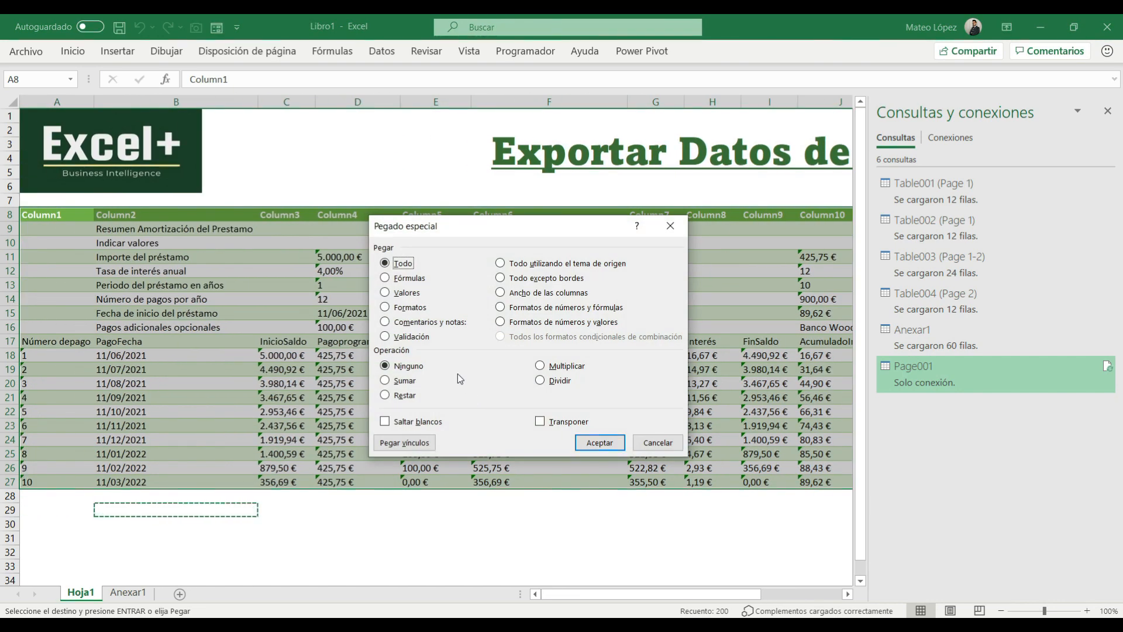
click(403, 308)
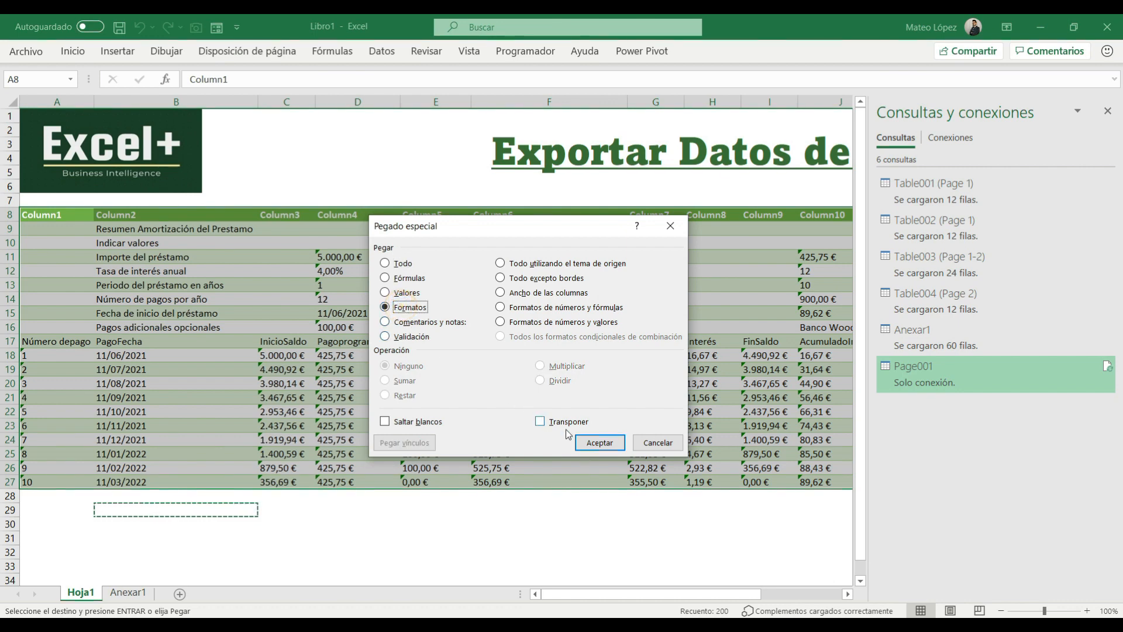
click(597, 442)
click(205, 243)
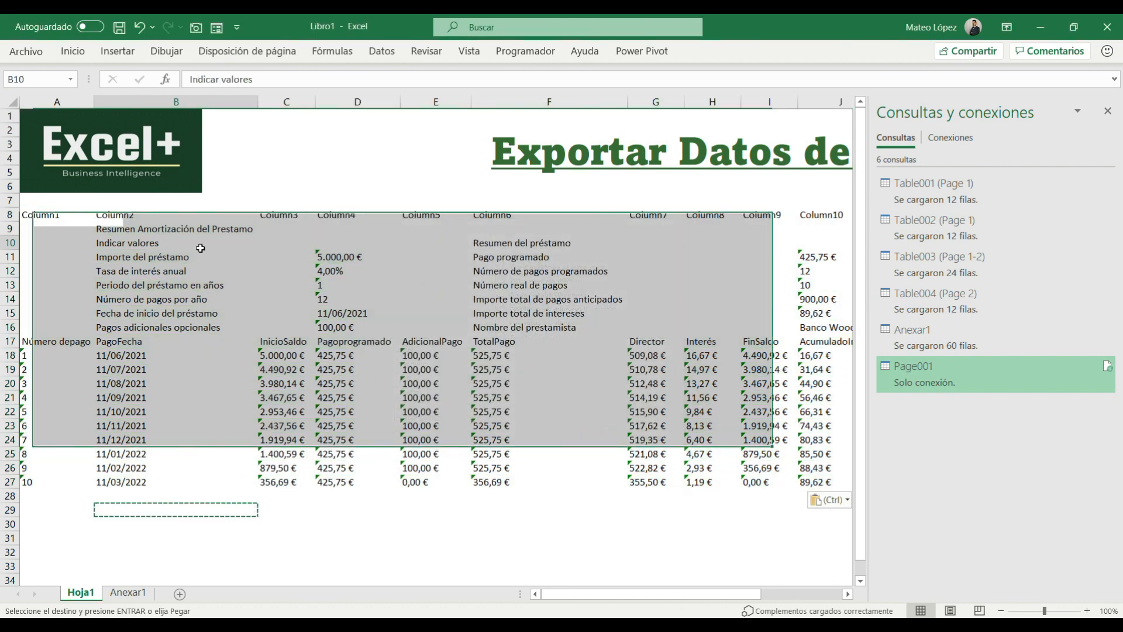
drag(50, 216, 586, 483)
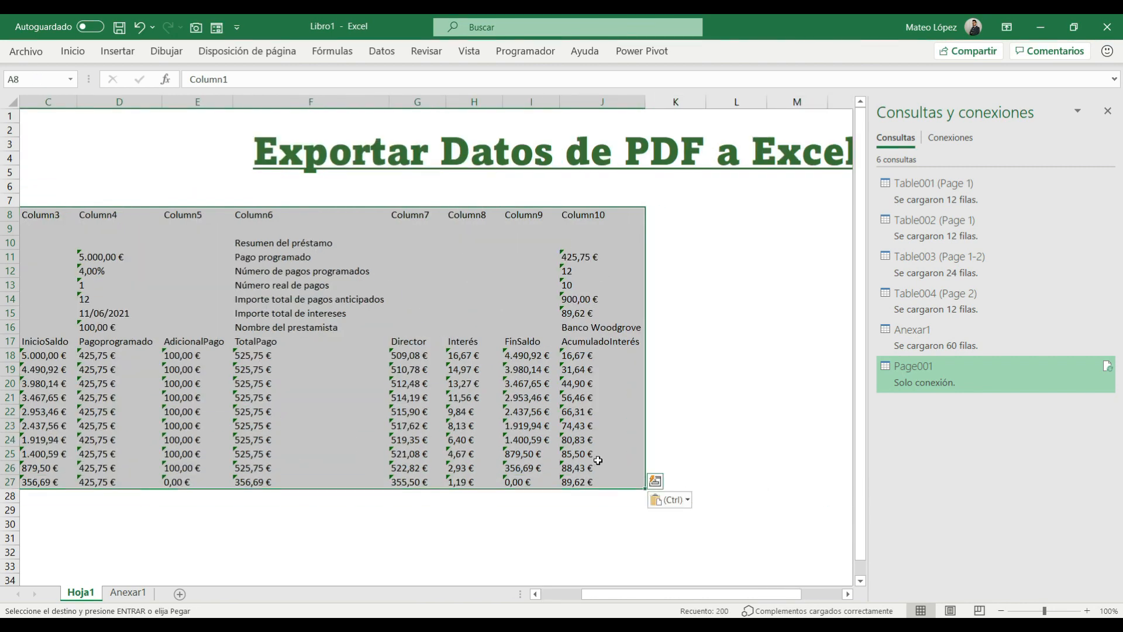
Step: Delete row 8 with the Column1 to Column10 headers and bold the title "Resumen Amortización del Prestamo"
key(Left)
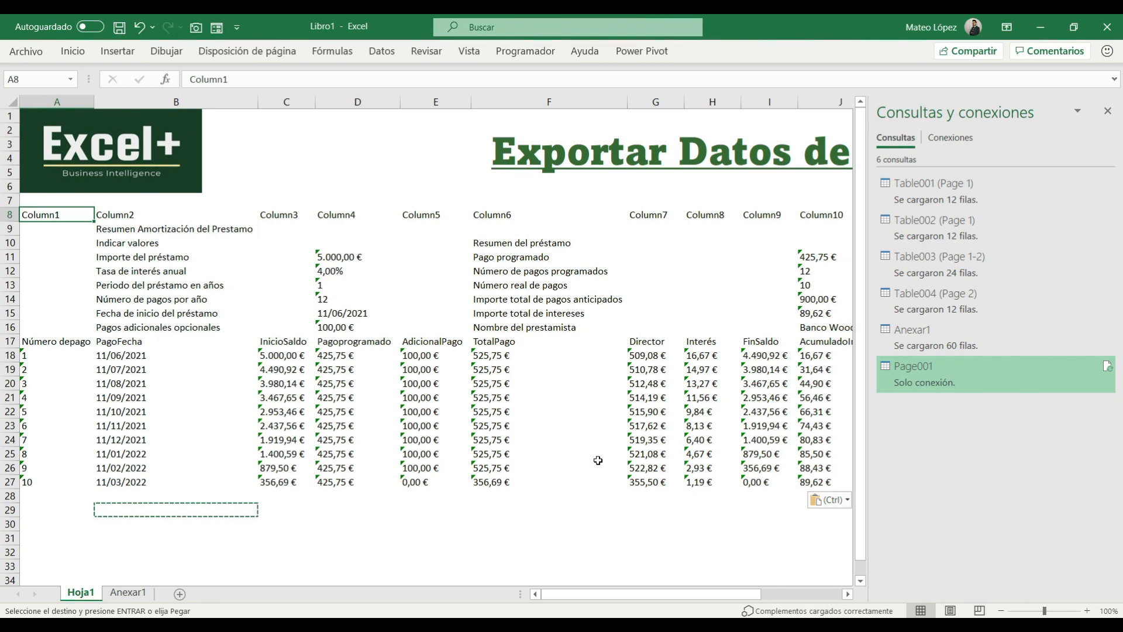
key(shift+space)
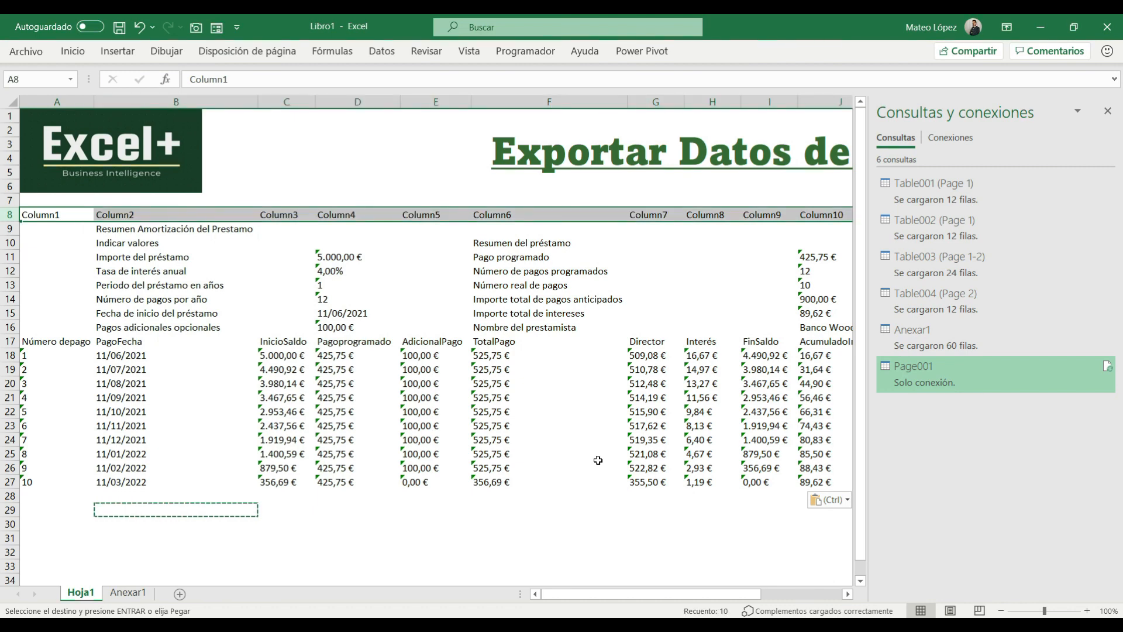
key(ctrl+minus)
key(Right)
key(ctrl+n)
Step: Insert a blank row below the title and bold the "Indicar valores" and "Resumen del préstamo" headings
key(Down)
key(shift+space)
key(ctrl+plus)
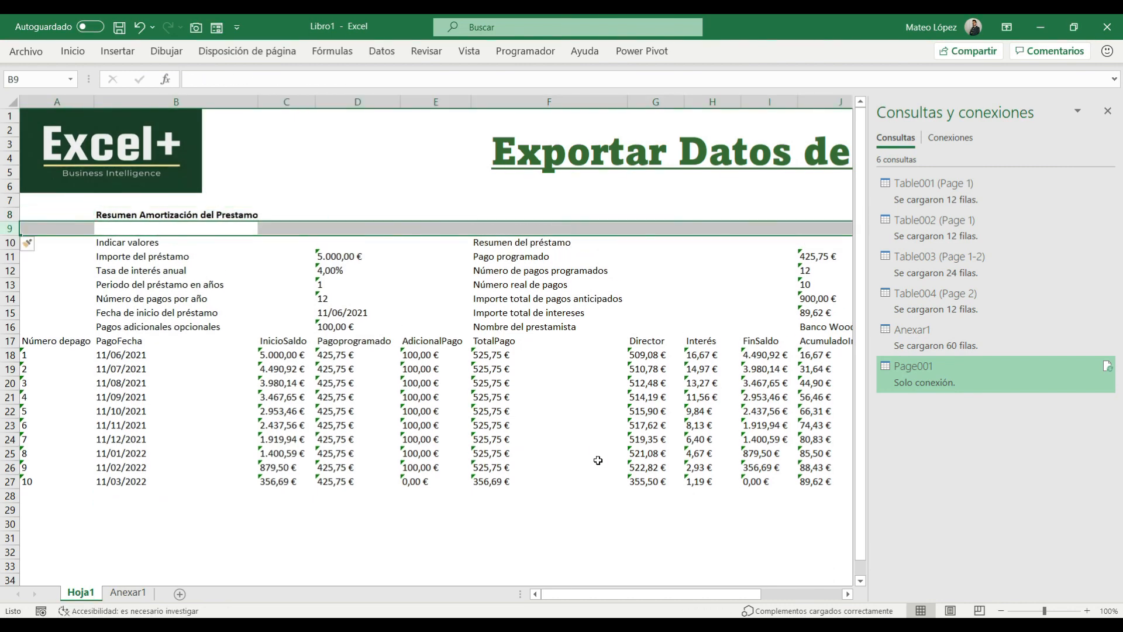
key(Down)
key(ctrl+n)
key(ctrl+Right)
key(ctrl+n)
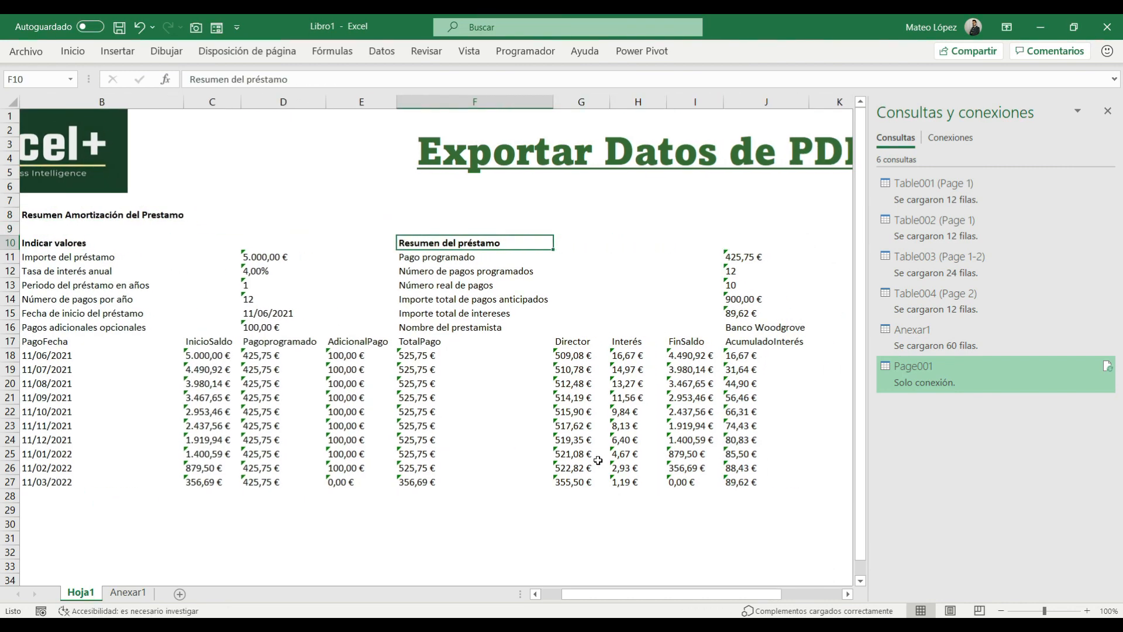
Step: Bold all the payment table headings in row 17
key(Down)
key(Down)
key(Down)
key(Down)
key(Down)
key(Down)
key(Down)
key(ctrl+Right)
key(ctrl+shift+Left)
key(ctrl+n)
Step: Copy the column width of the "Pago programado" column to columns A through J
key(Left)
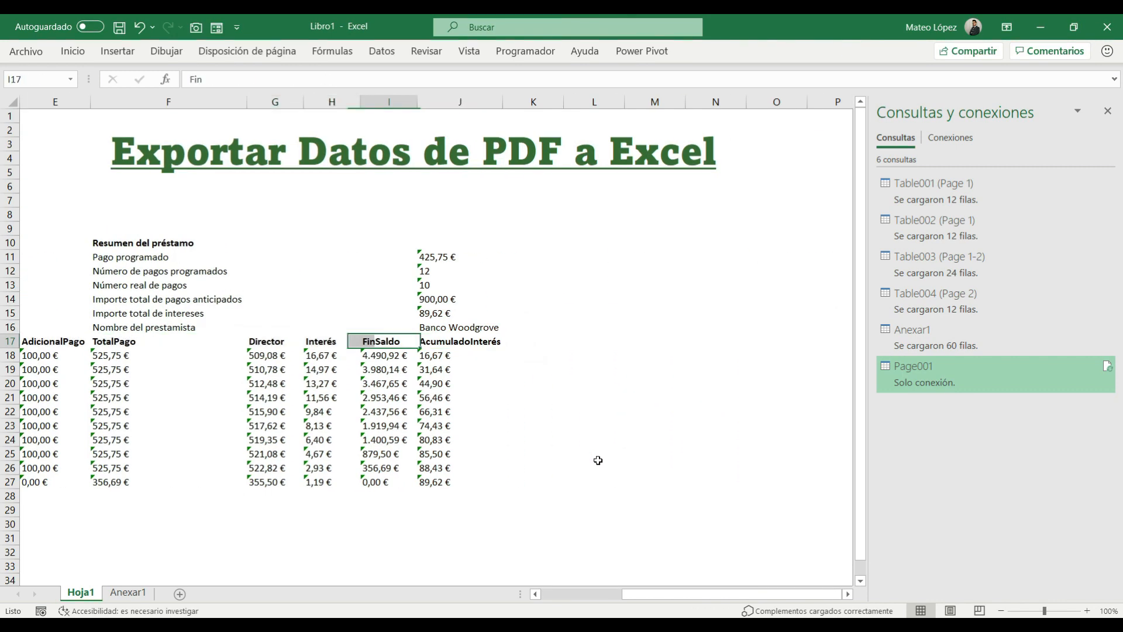
key(ctrl+Left)
key(Right)
key(Right)
key(Right)
key(ctrl+c)
key(ctrl+Left)
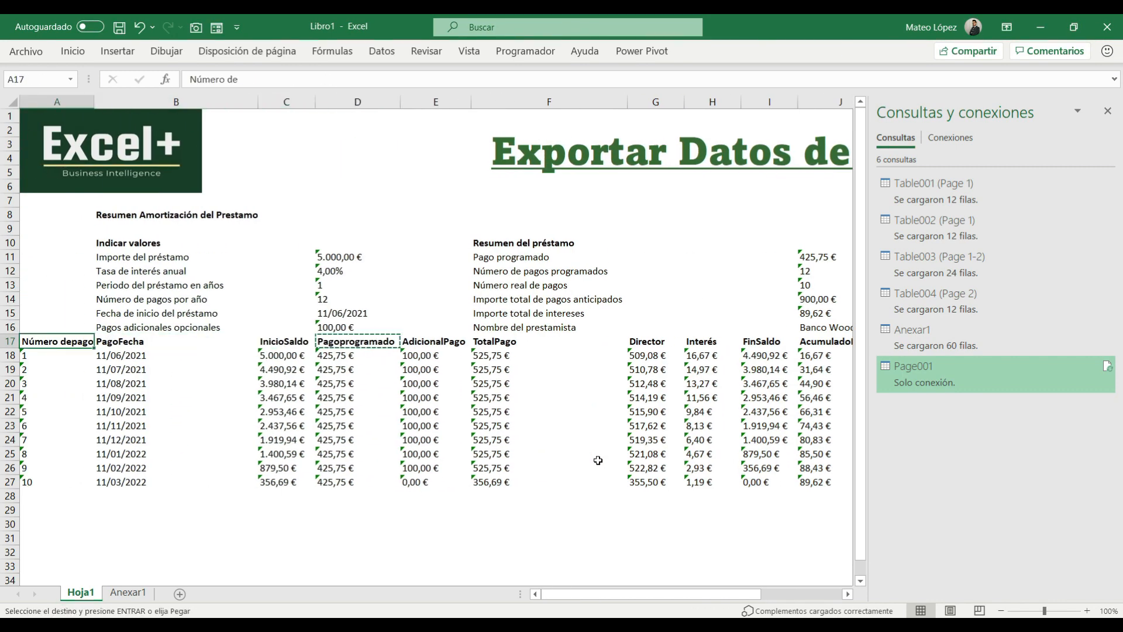
key(ctrl+shift+Right)
key(ctrl+alt+v)
key(h)
key(Return)
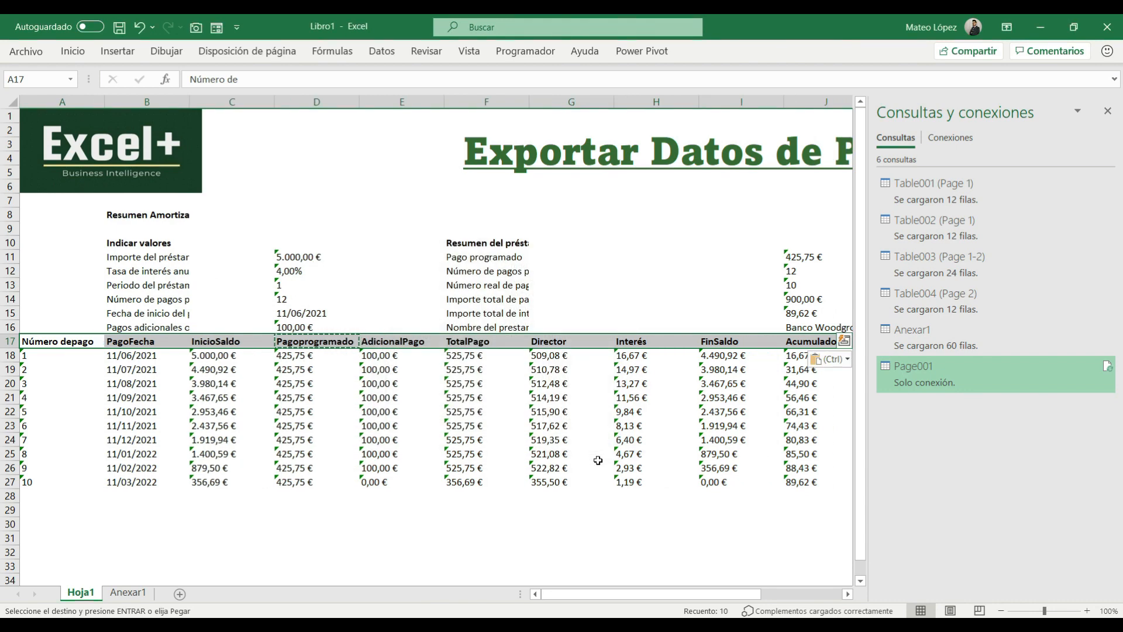
key(Right)
key(Right)
Step: Convert the numbers stored as text in A18:A27 and C18:E27 to real numbers
drag(88, 355, 76, 481)
click(117, 355)
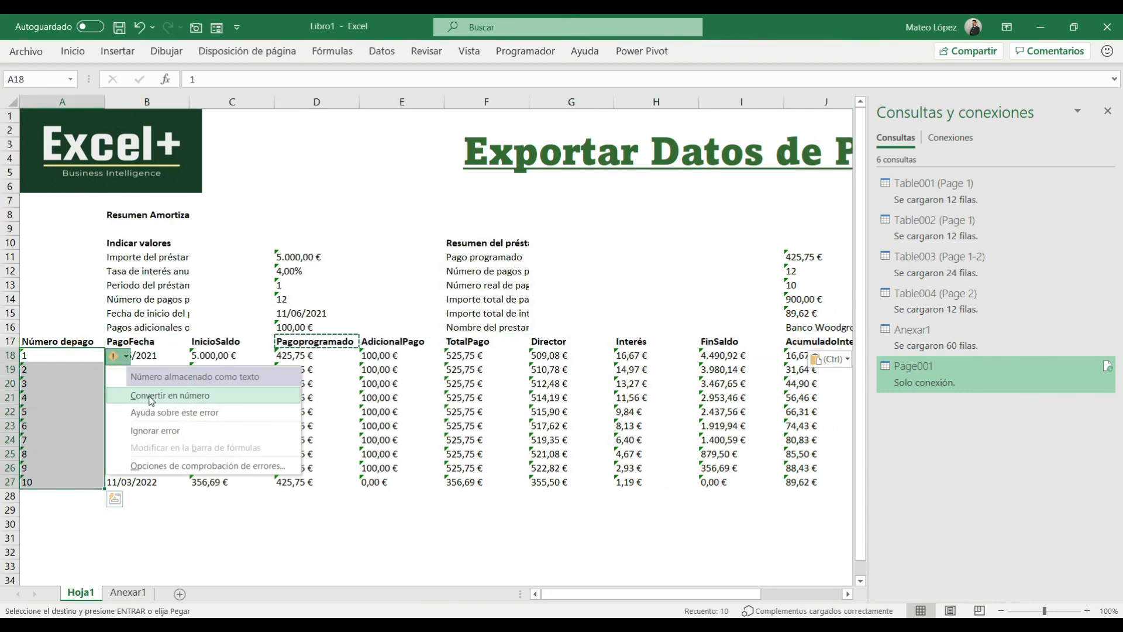
click(167, 396)
drag(213, 355, 409, 483)
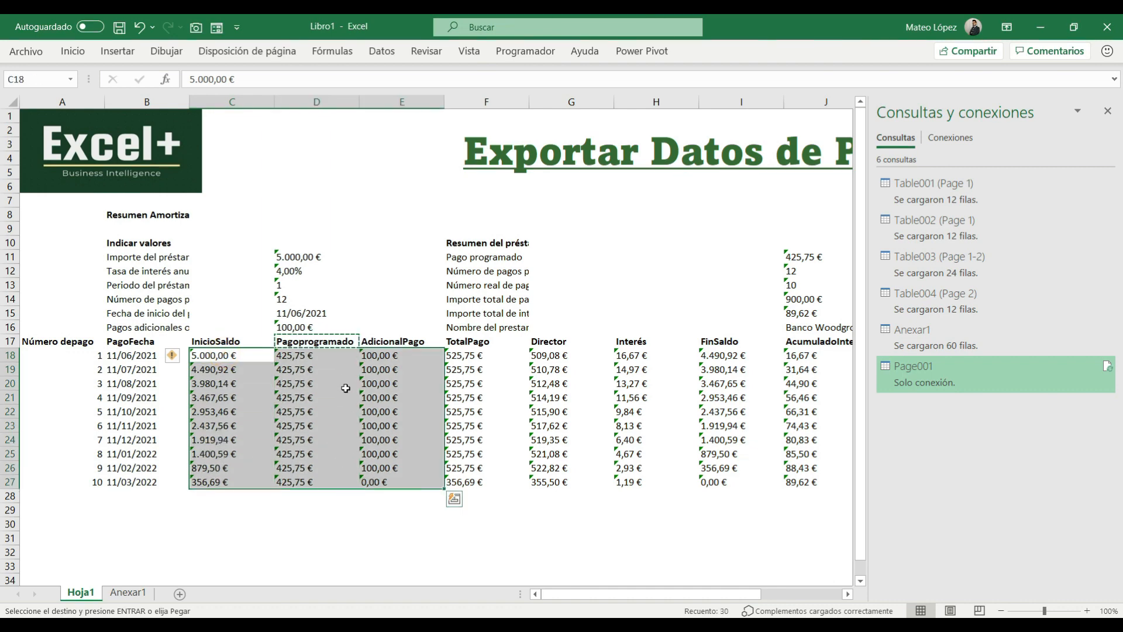
click(171, 355)
click(221, 396)
Step: Convert the numbers stored as text in D11:D16, F18:J27 and J11:J16 to real numbers
drag(298, 257, 296, 321)
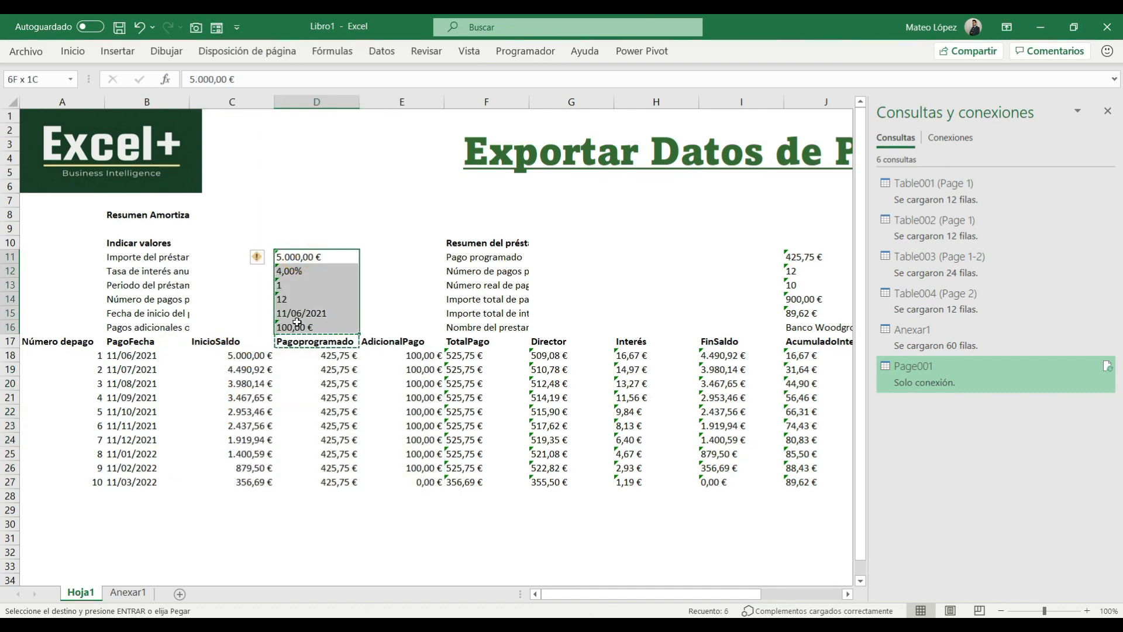
click(257, 256)
click(307, 297)
drag(446, 355, 886, 481)
click(351, 355)
click(389, 393)
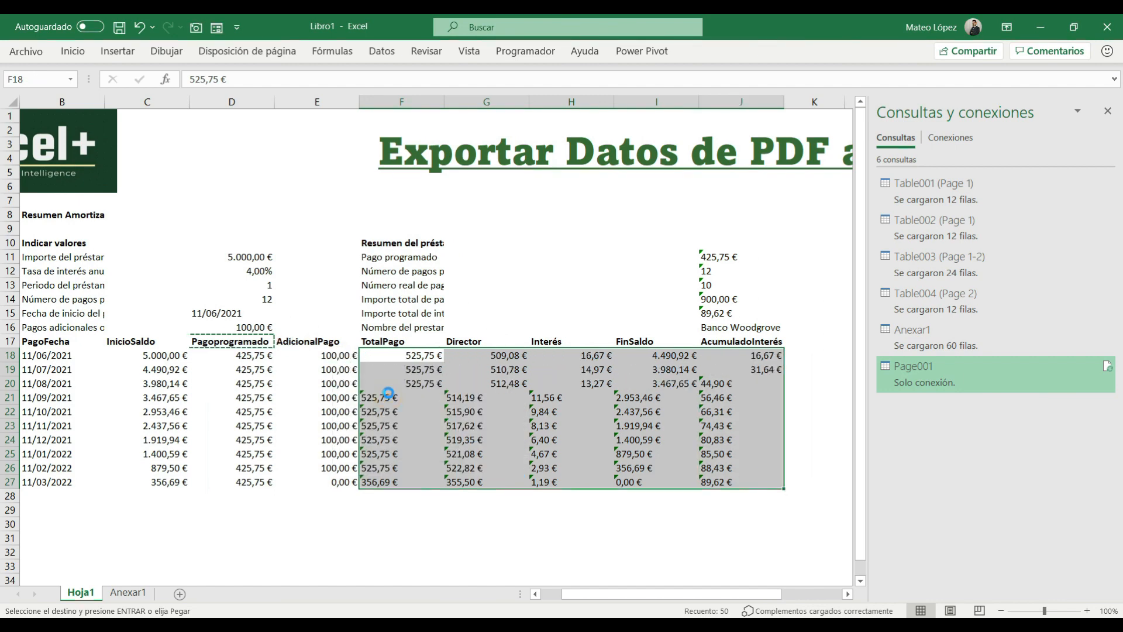
drag(715, 257, 725, 326)
click(682, 258)
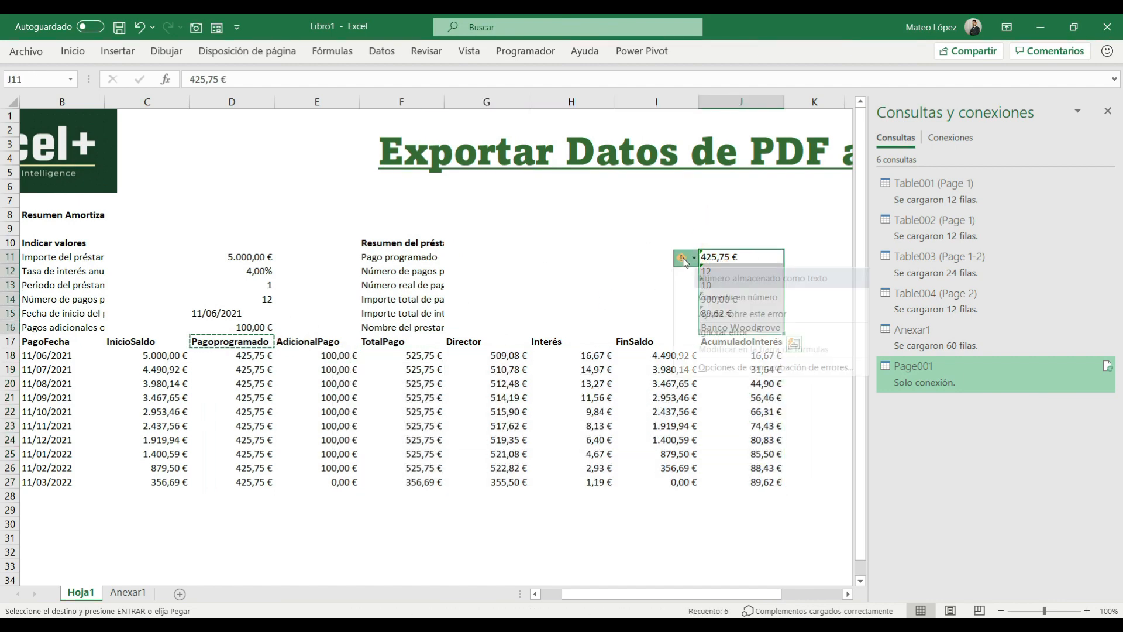
click(705, 297)
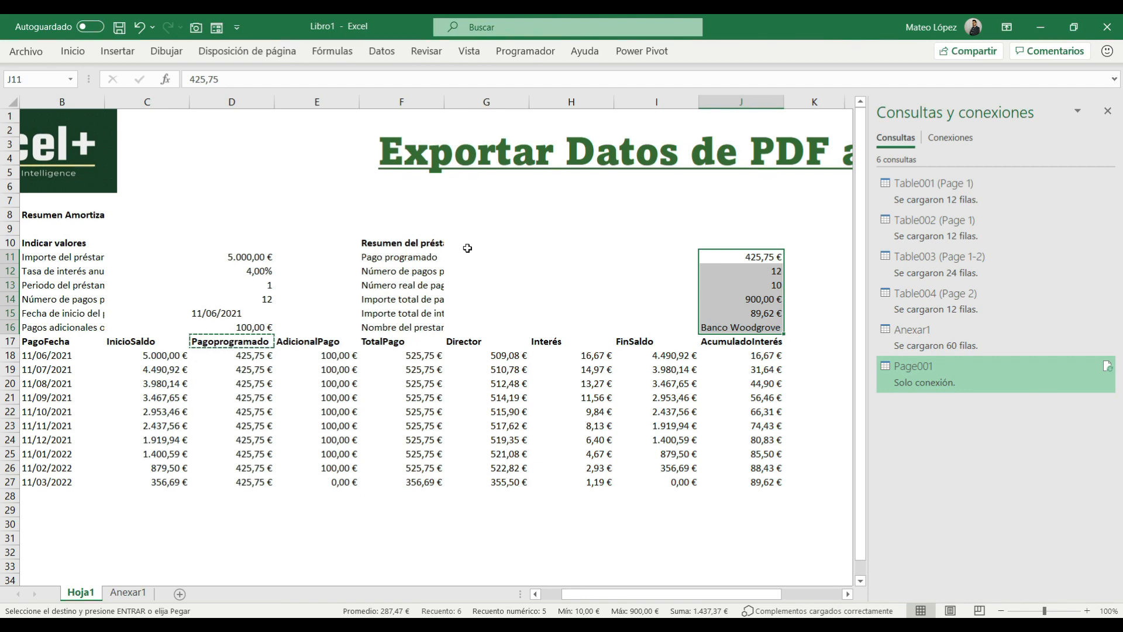
Step: Clear the seemingly empty cells G10:G16 and C10:C16 beside the summary labels so the labels can spill over
drag(467, 248, 469, 321)
key(Delete)
key(ctrl+Left)
key(ctrl+Left)
key(Right)
key(Right)
key(shift+Down)
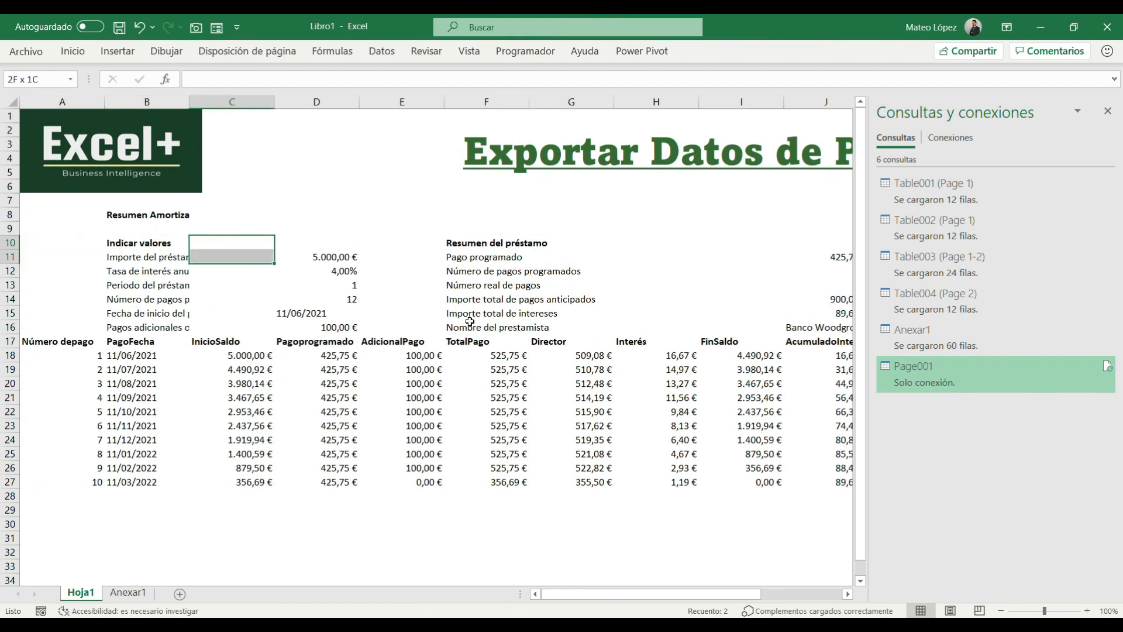
key(shift+Down)
key(shift+Down)
key(shift+Down)
key(shift+Down)
key(shift+Down)
key(Delete)
key(ctrl+Left)
key(ctrl+Left)
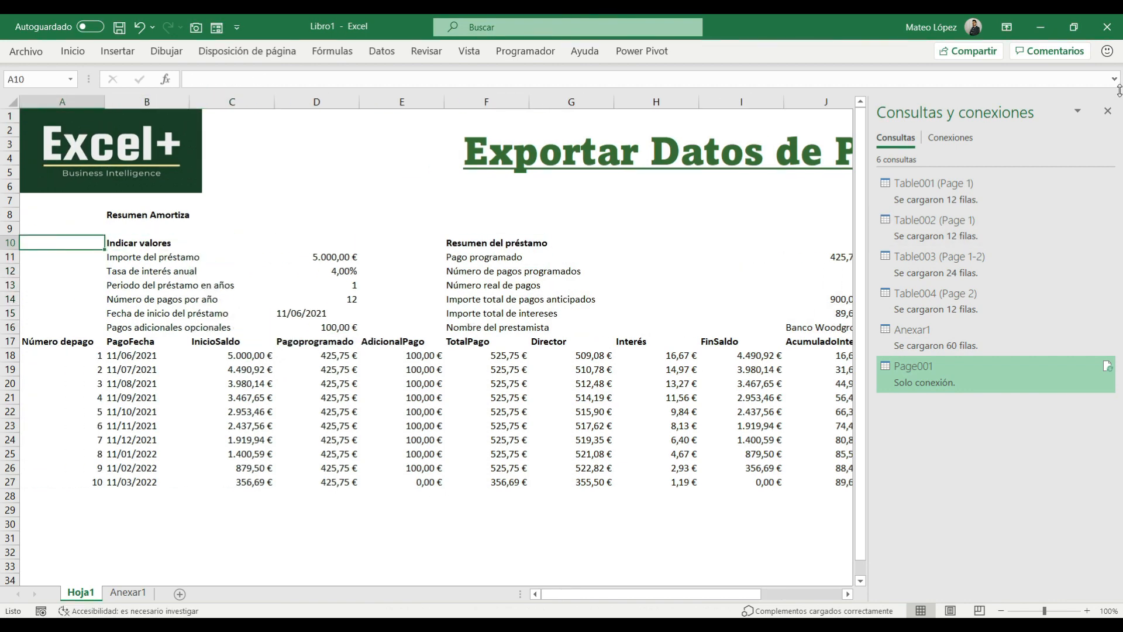
Step: Close the queries and connections list and insert a blank row above the payment table's heading row
click(1107, 110)
key(ctrl+Down)
key(ctrl+Down)
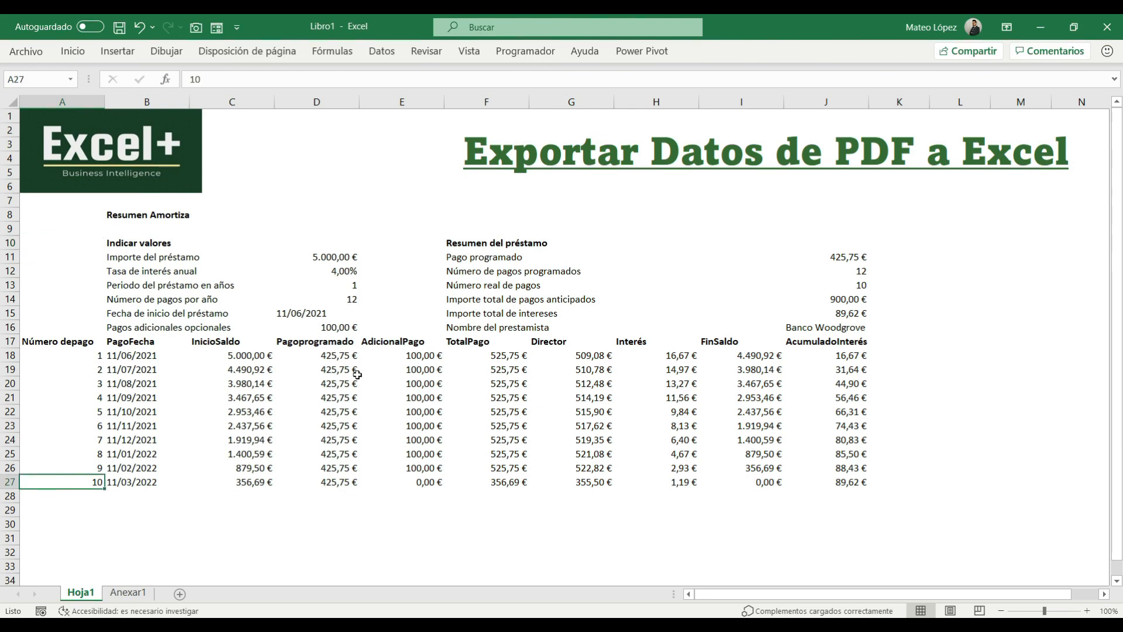
key(Up)
key(Up)
key(Up)
key(ctrl+Up)
key(shift+space)
key(ctrl+plus)
key(Down)
key(Right)
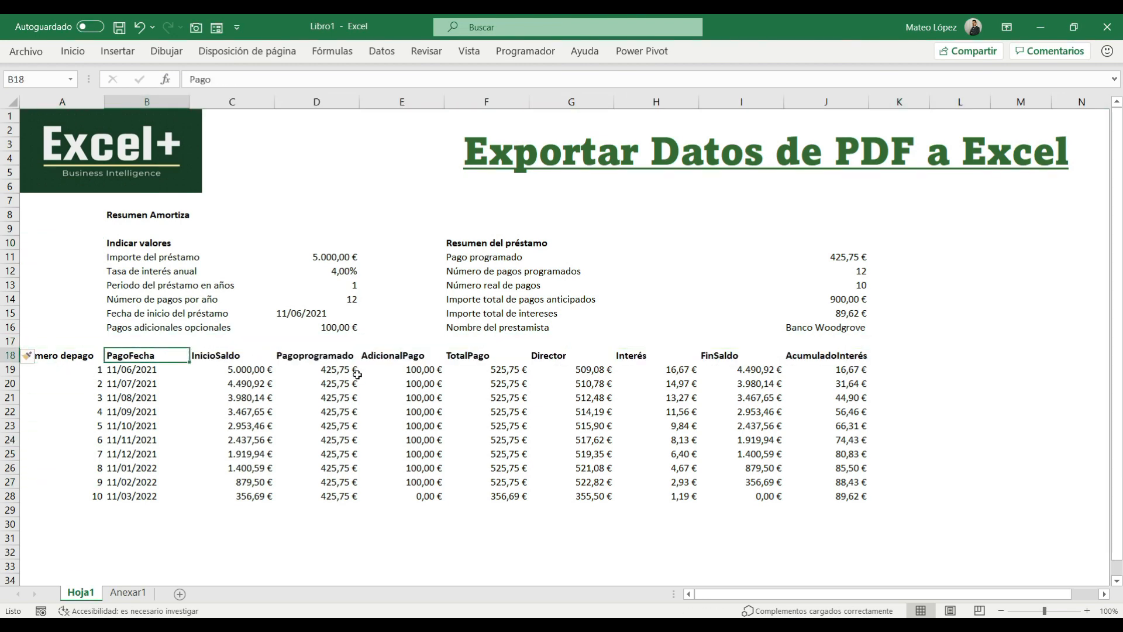
Step: Enter the helper value 1 in E15, beside the loan start date
key(Left)
key(Right)
key(ctrl+Up)
key(ctrl+Up)
click(307, 313)
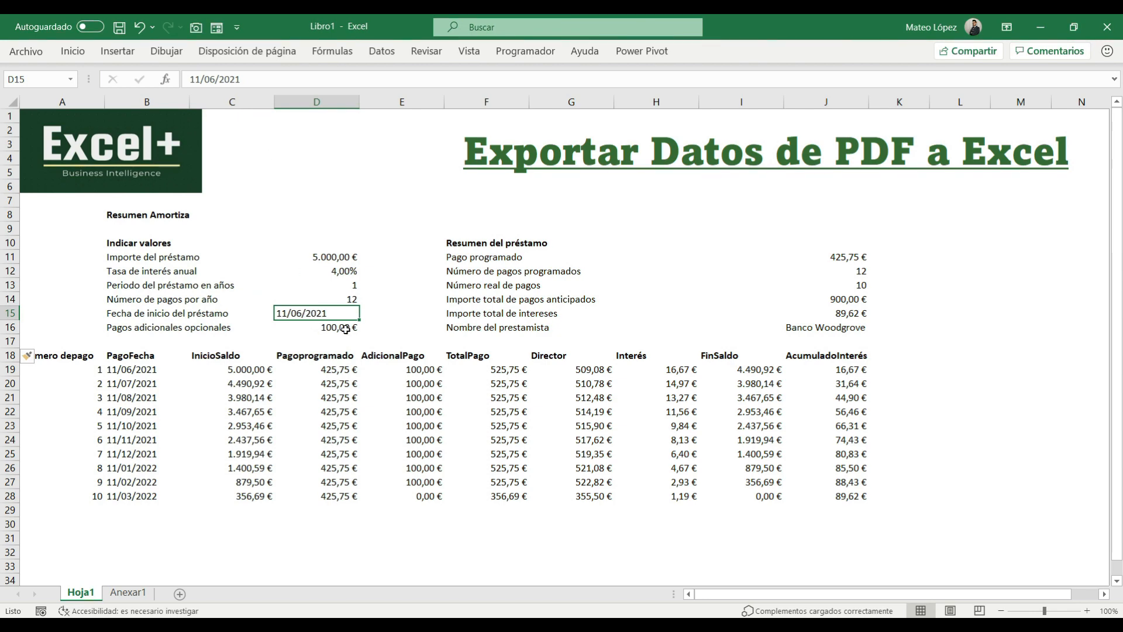
click(395, 313)
text(1)
key(Return)
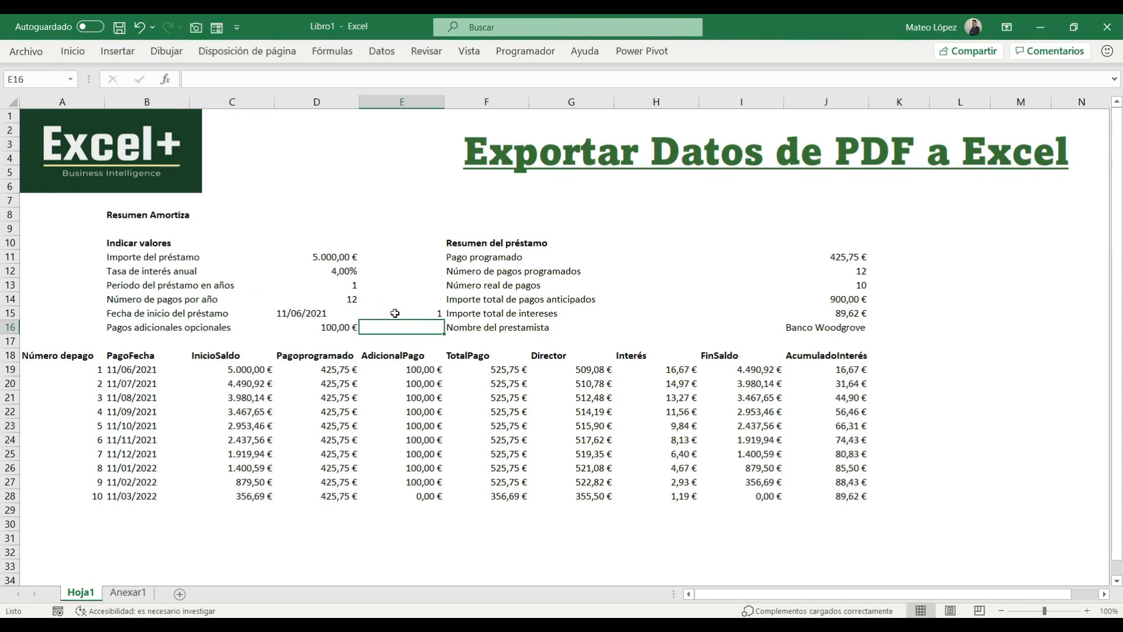
Step: Convert the text date in D15 to a serial number by multiplying it with the copied 1 from E15 through Paste Special
key(Up)
key(ctrl+c)
key(Left)
key(ctrl+alt+v)
click(558, 369)
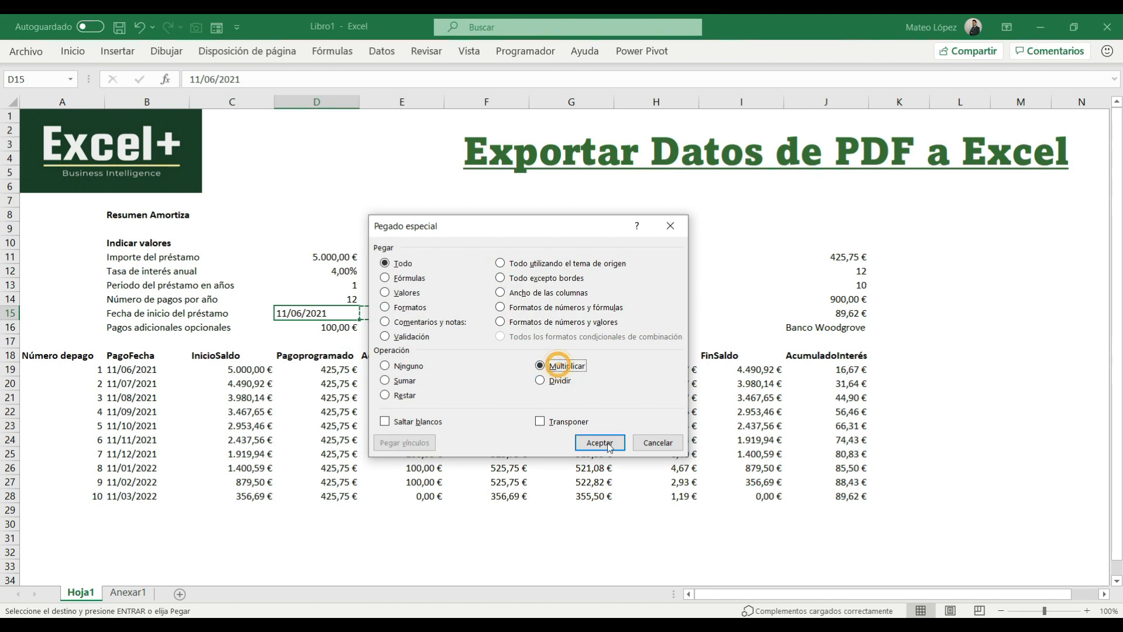
key(Return)
Step: Apply the Fecha number format *14/03/2012 to D15 and clear the helper value in E15
click(414, 314)
key(Escape)
key(Left)
key(ctrl+1)
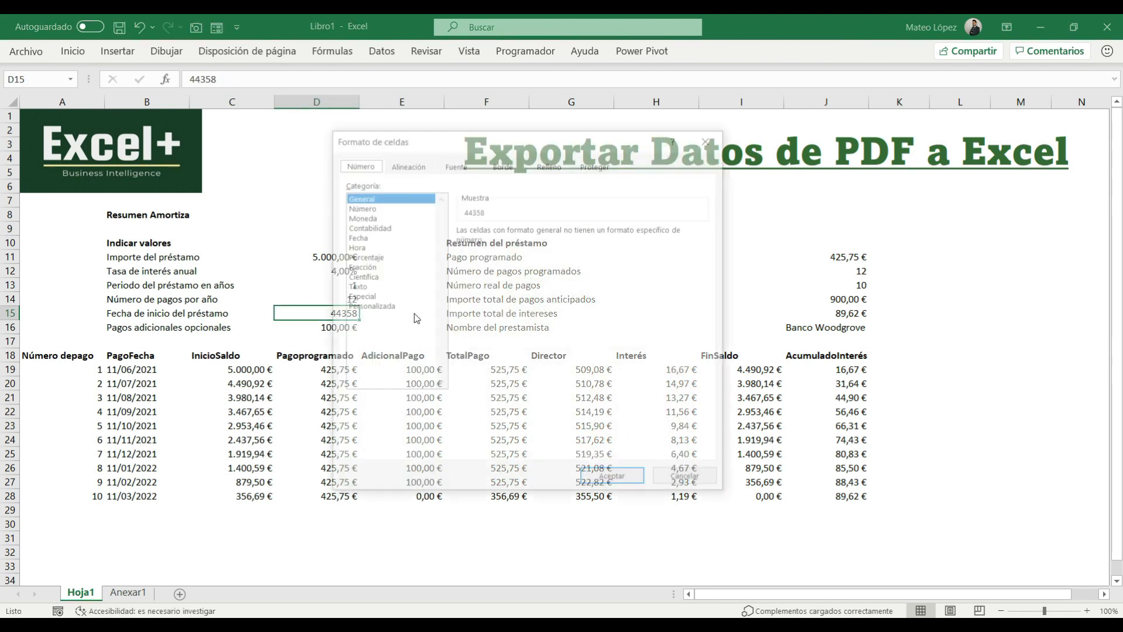
click(359, 207)
click(354, 237)
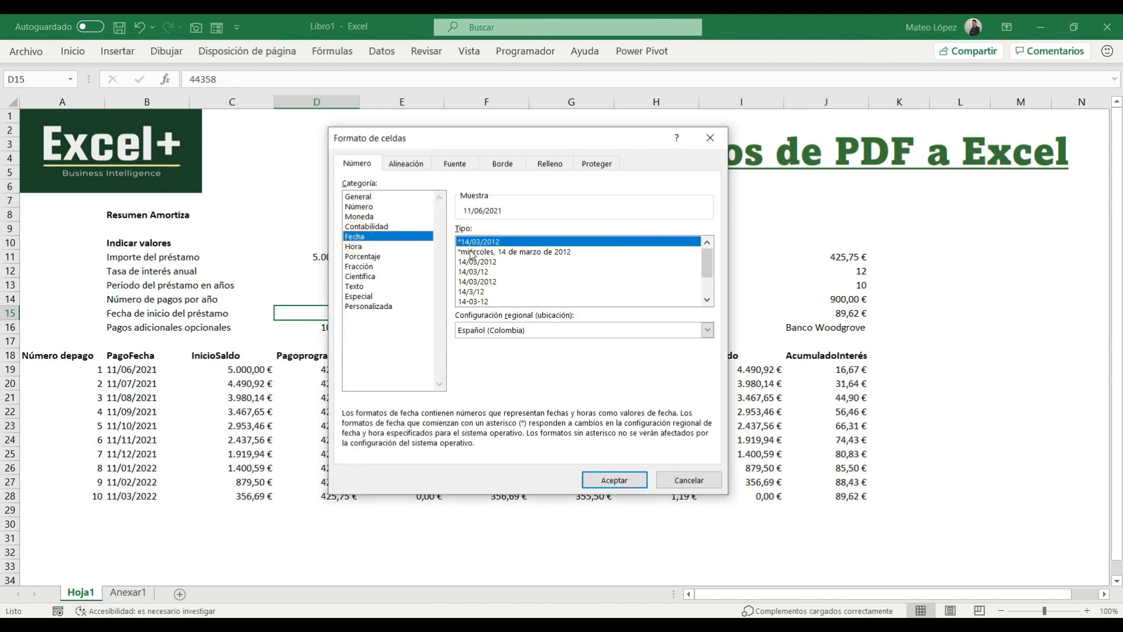
click(614, 480)
click(383, 313)
key(Delete)
click(333, 316)
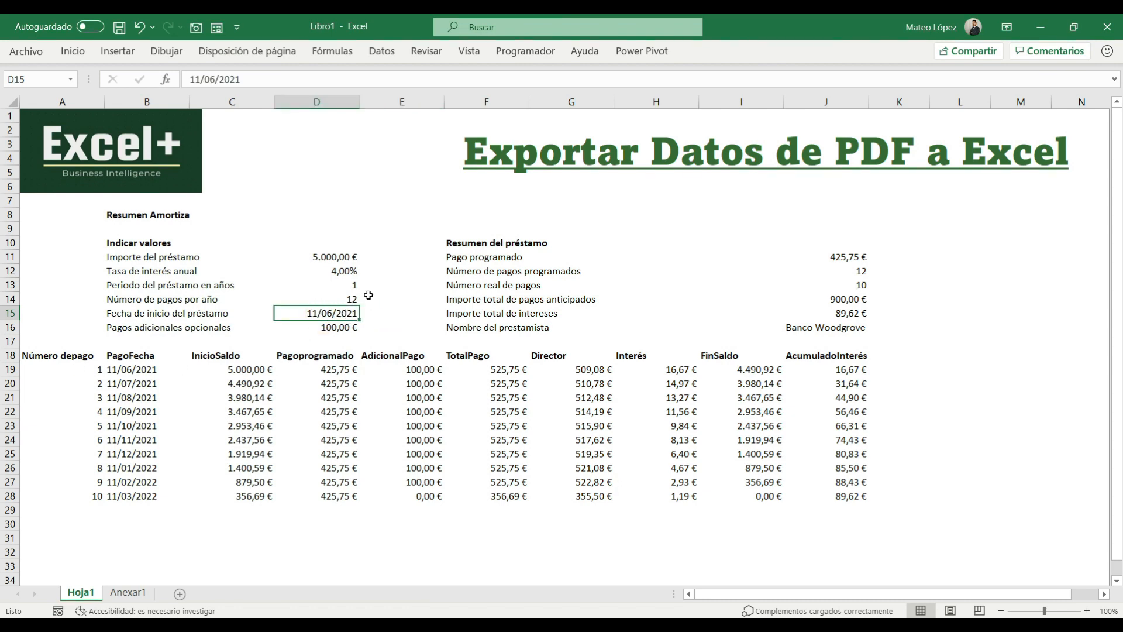
Step: Convert the text payment dates in B19:B28 to serial numbers by multiplying them with the copied 1 from D13 through Paste Special
click(350, 286)
key(ctrl+c)
drag(134, 369, 138, 489)
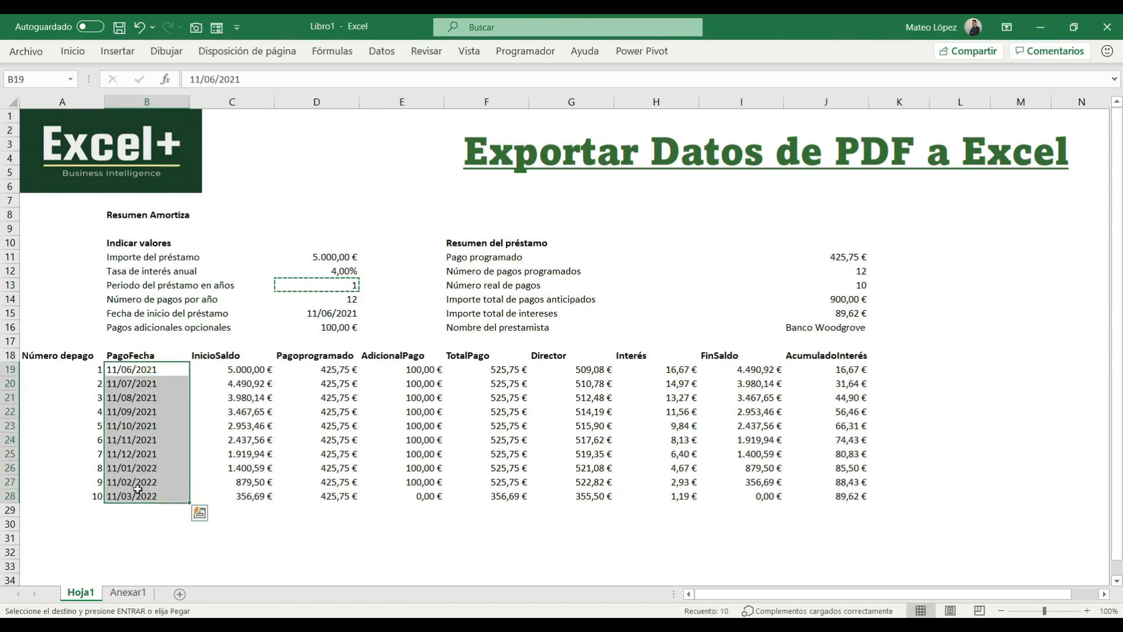
key(ctrl+alt+v)
click(547, 367)
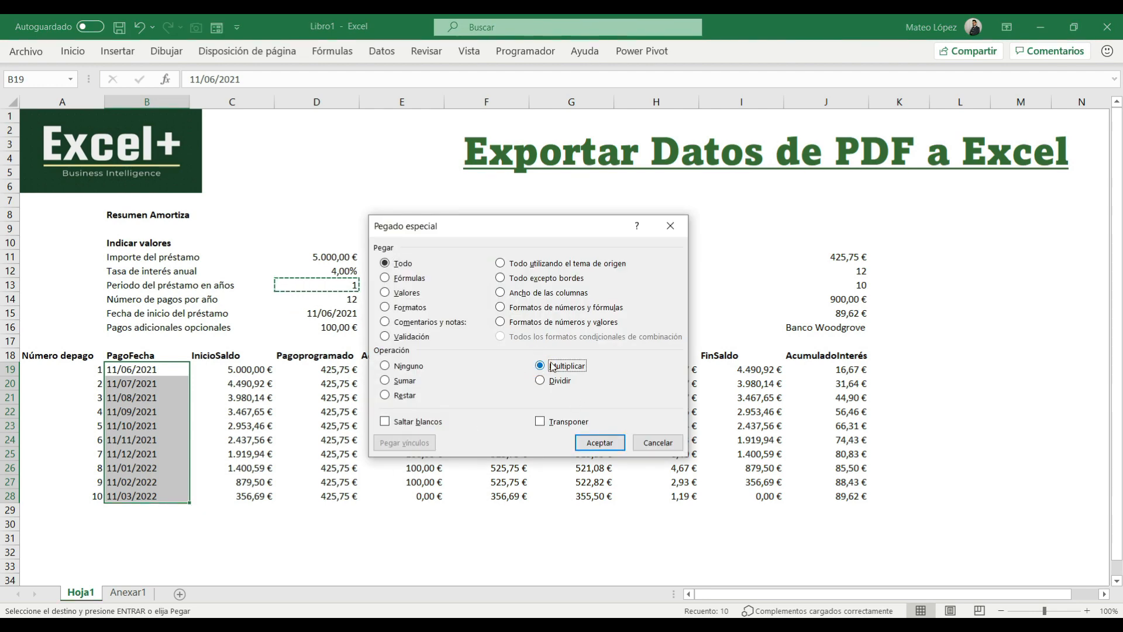
click(598, 442)
Step: Apply the Fecha number format to the payment dates in B19:B28
key(ctrl+1)
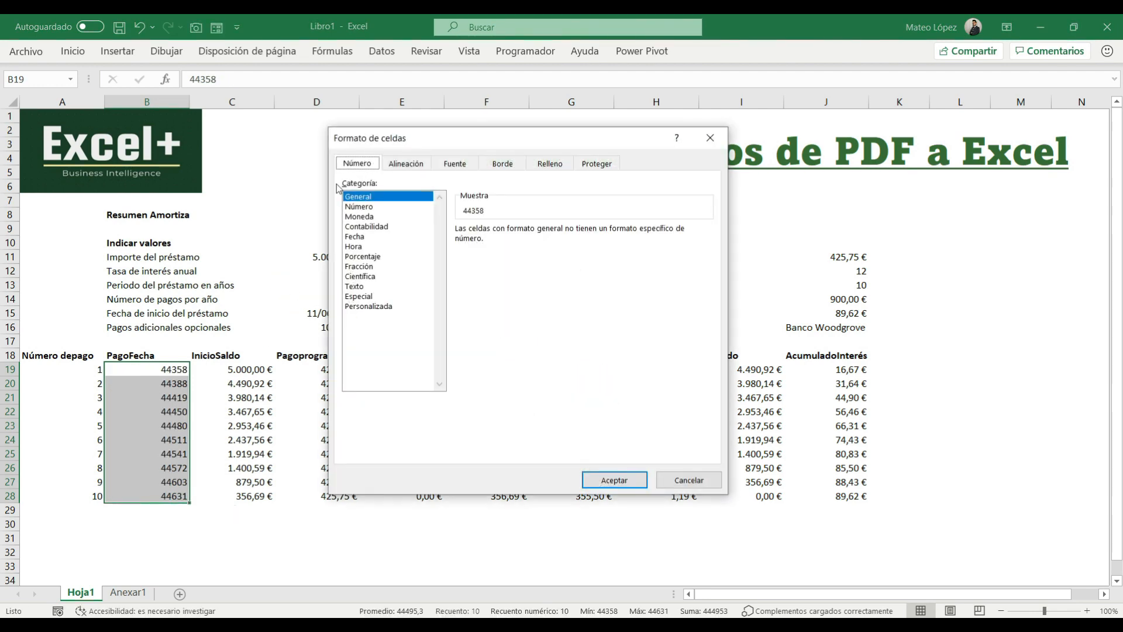
click(354, 236)
click(614, 480)
click(250, 383)
Step: Center the payment table's headings in A18:J18
drag(52, 360, 819, 356)
click(73, 51)
click(279, 103)
click(326, 400)
Step: Clear the seemingly empty cell C8 so the title in B8 can spill over, and enlarge the title's font
click(310, 216)
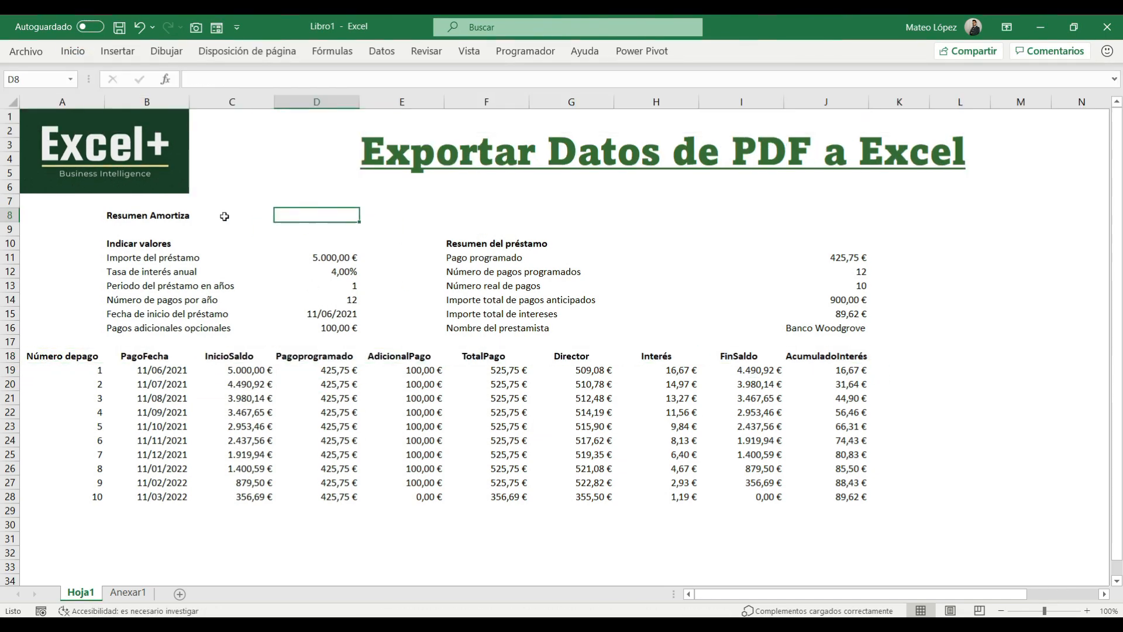
click(218, 212)
key(Delete)
key(Left)
click(73, 54)
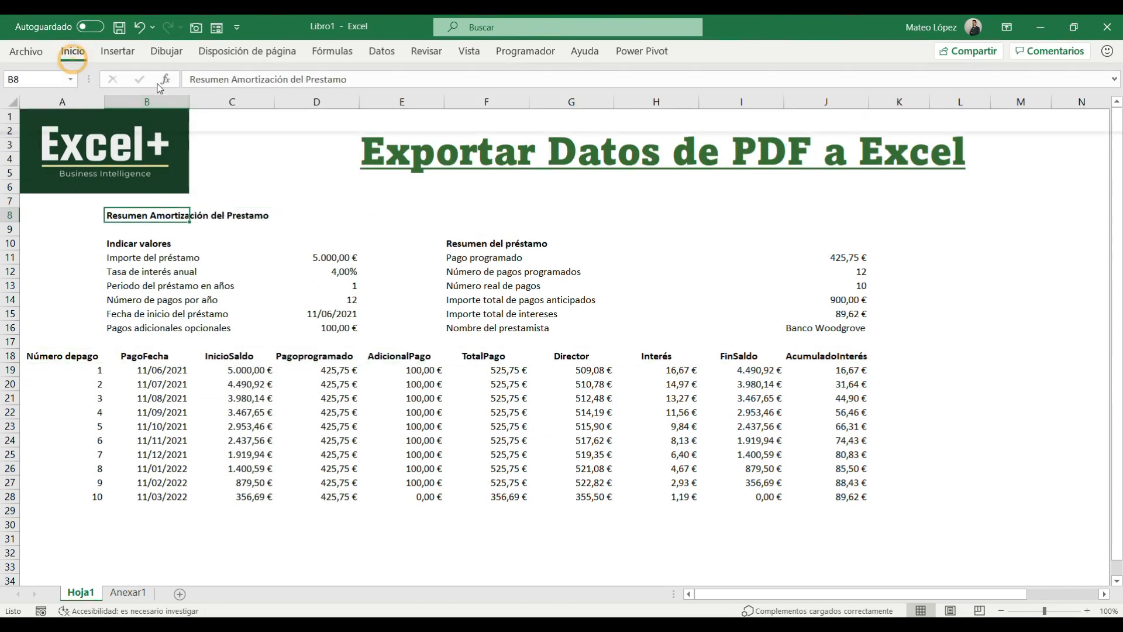
click(194, 79)
click(175, 205)
Step: Switch to the original PDF in the browser to compare its heading and table layout, and return to the Excel workbook
click(79, 369)
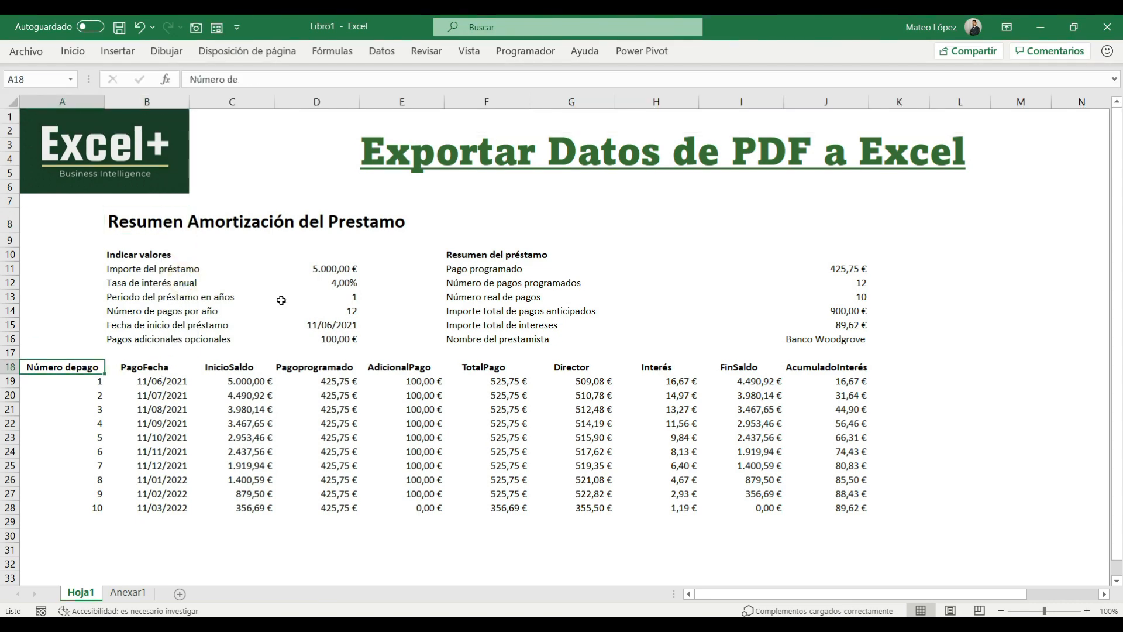
key(alt+Tab)
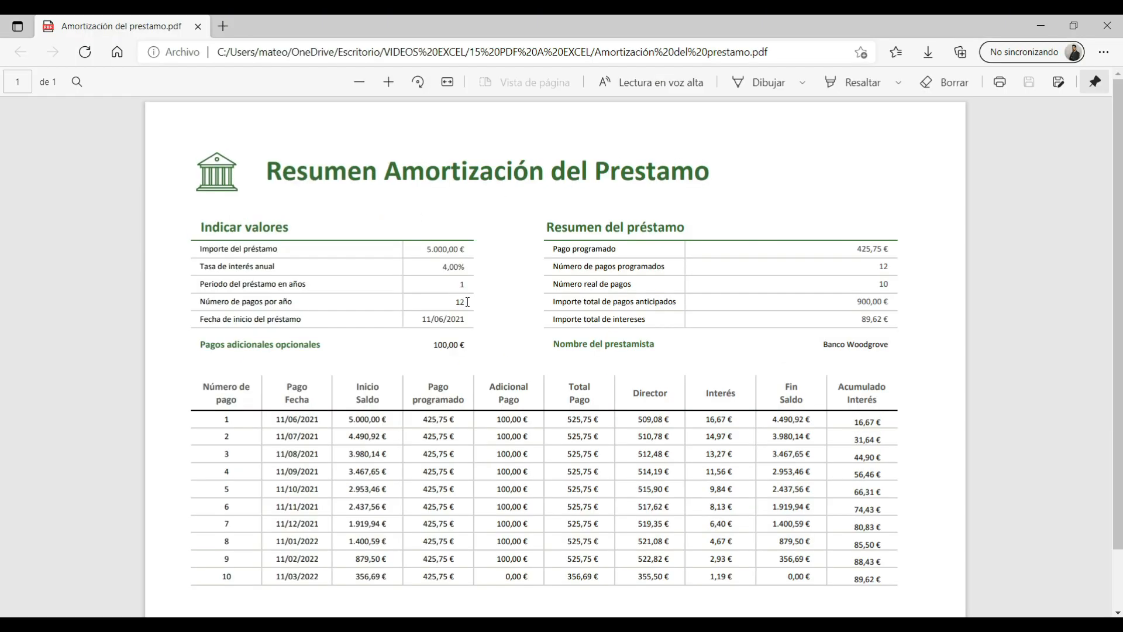
key(alt+Tab)
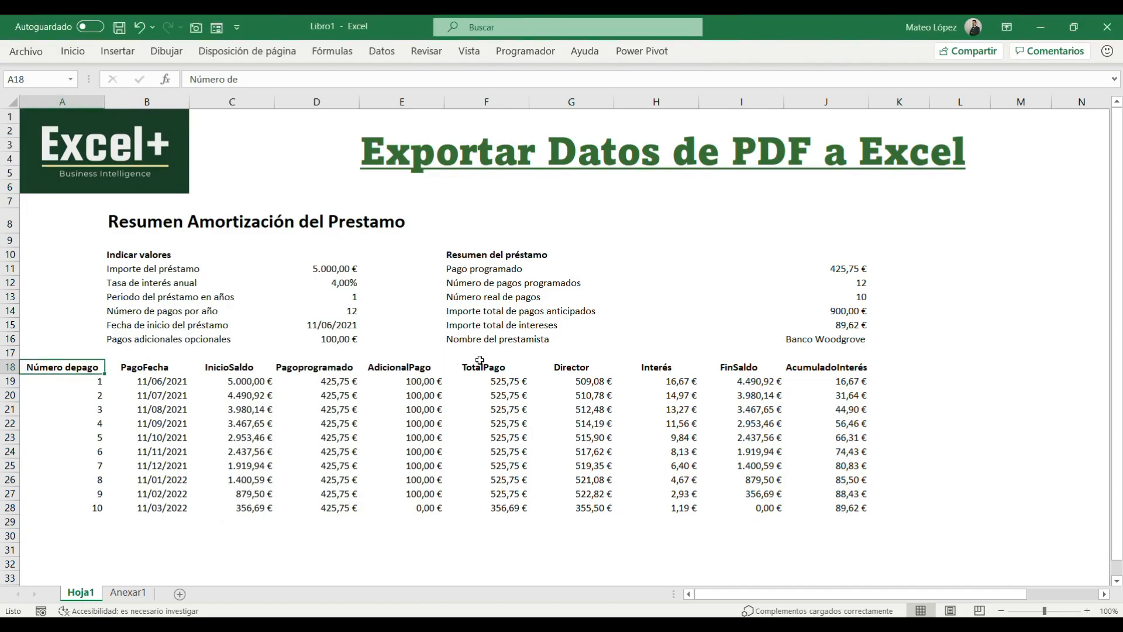